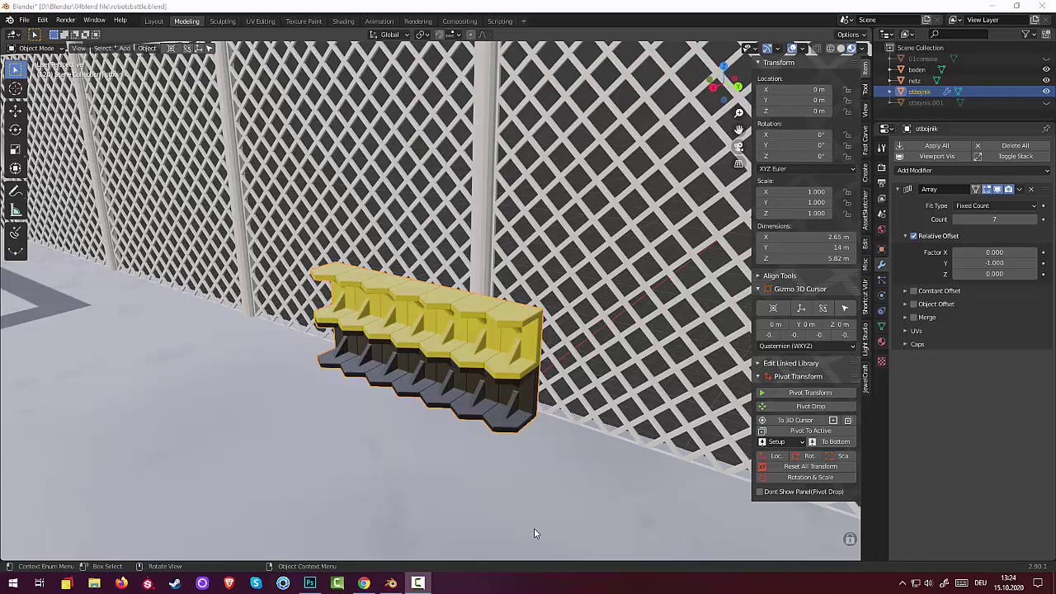
Step: Raise the barrier Array count to 8, then hide otbojnik, netz and boden
{"action": "scroll", "coordinate": [525, 470], "scroll_direction": "down", "scroll_amount": 3}
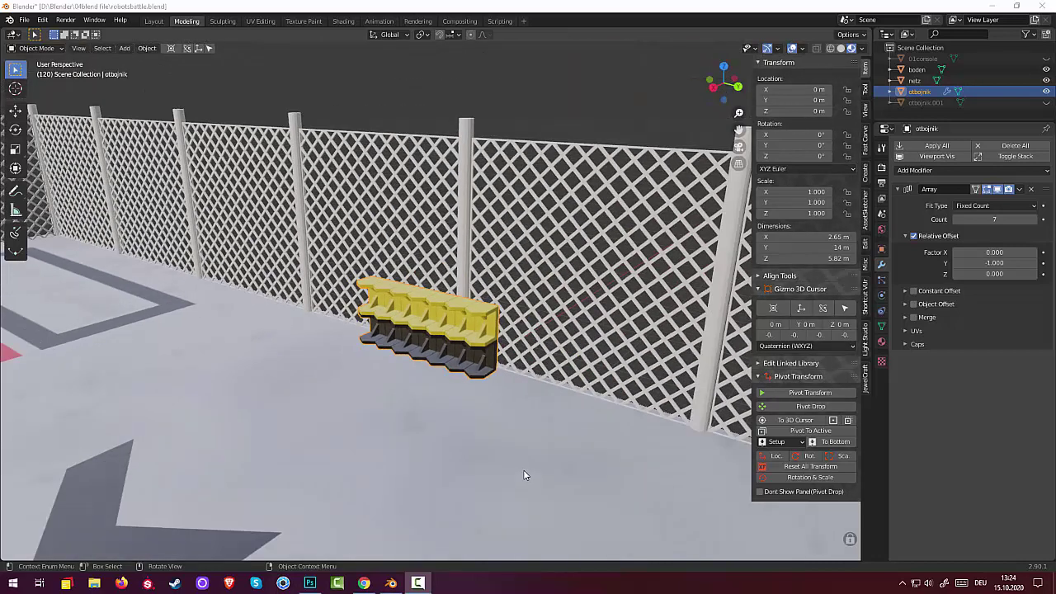
{"action": "mouse_move", "coordinate": [994, 219]}
{"action": "left_mouse_down"}
{"action": "mouse_move", "coordinate": [1027, 218]}
{"action": "mouse_move", "coordinate": [965, 218]}
{"action": "mouse_move", "coordinate": [1019, 219]}
{"action": "mouse_move", "coordinate": [980, 235]}
{"action": "left_mouse_up"}
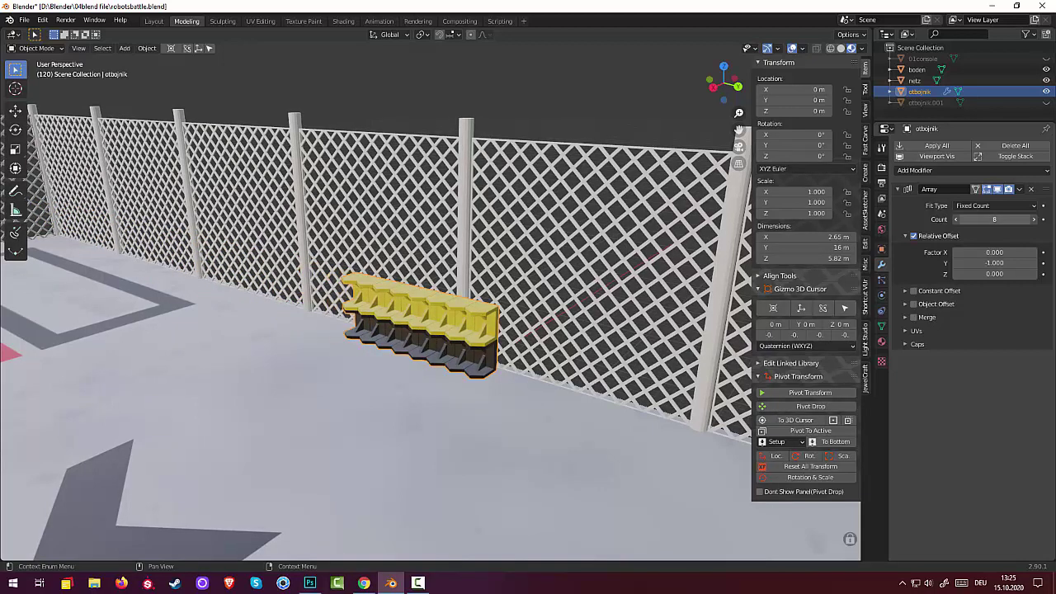
{"action": "left_click", "coordinate": [1046, 92]}
{"action": "left_click", "coordinate": [1046, 80]}
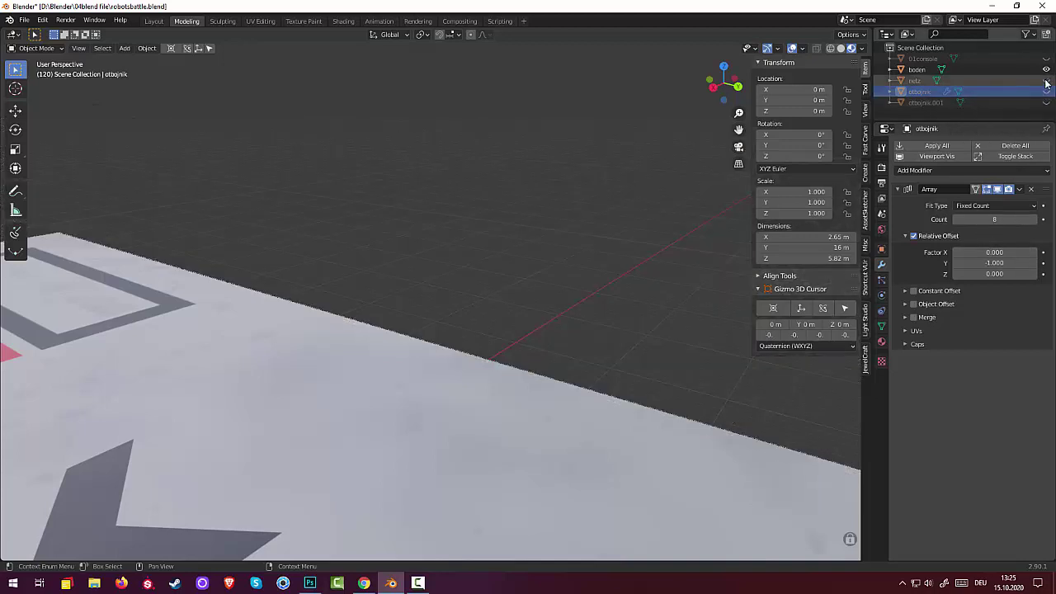
{"action": "left_click", "coordinate": [1046, 70]}
{"action": "mouse_move", "coordinate": [549, 376]}
{"action": "middle_mouse_down"}
{"action": "mouse_move", "coordinate": [461, 426]}
{"action": "mouse_move", "coordinate": [352, 449]}
{"action": "middle_mouse_up"}
{"action": "mouse_move", "coordinate": [284, 465]}
{"action": "middle_mouse_down", "text": "shift"}
{"action": "mouse_move", "coordinate": [358, 424]}
{"action": "mouse_move", "coordinate": [531, 475]}
{"action": "mouse_move", "coordinate": [419, 314]}
{"action": "mouse_move", "coordinate": [401, 309]}
{"action": "mouse_move", "coordinate": [441, 327]}
{"action": "mouse_move", "coordinate": [377, 419]}
{"action": "middle_mouse_up", "text": "shift"}
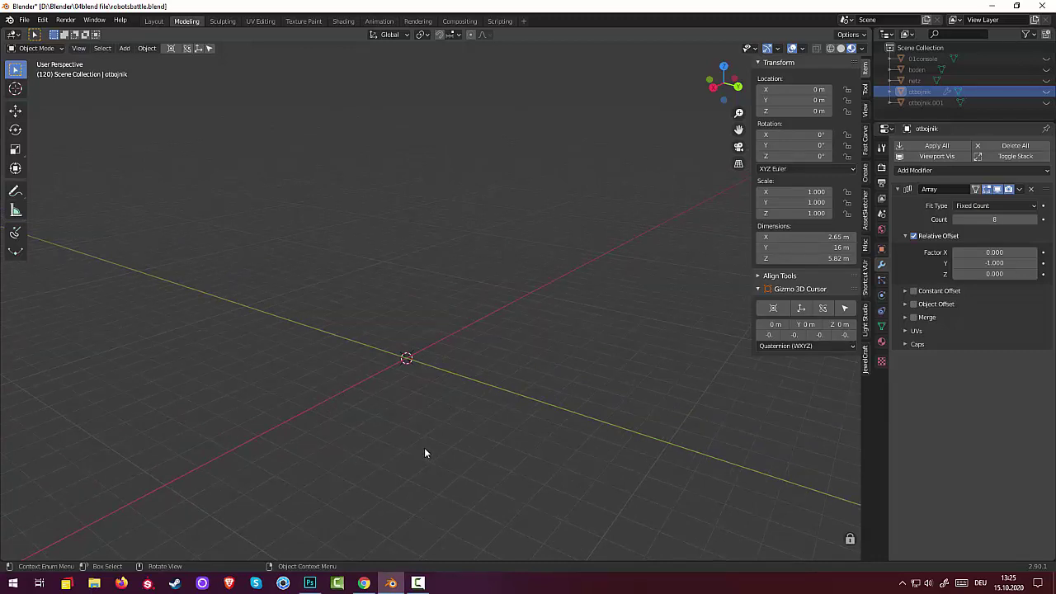
Step: Add a cube at the origin and stretch it along Z to 3.13 m tall
{"action": "key", "text": "shift+a"}
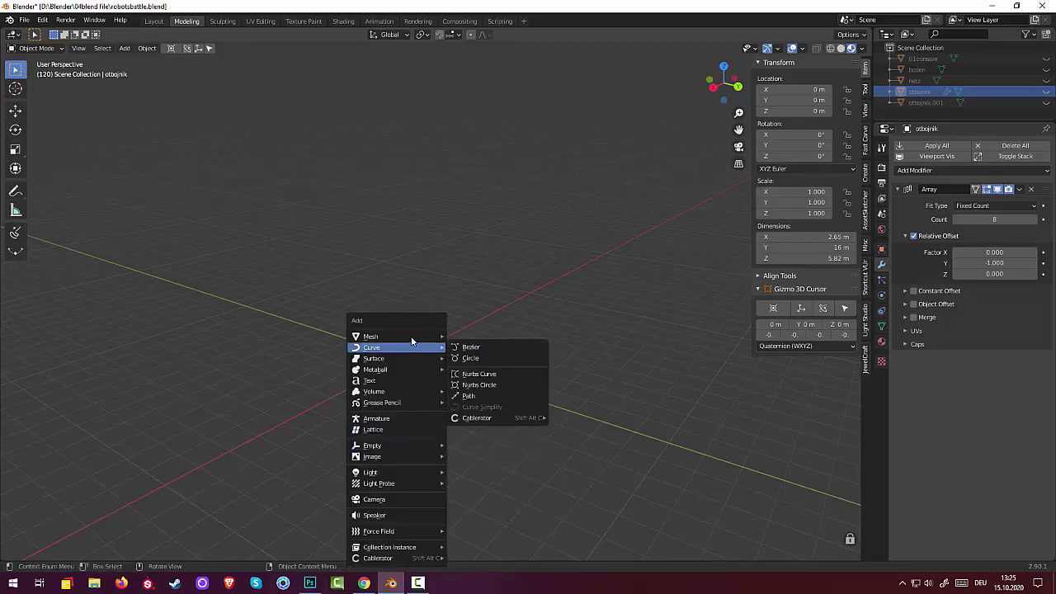
{"action": "mouse_move", "coordinate": [394, 337]}
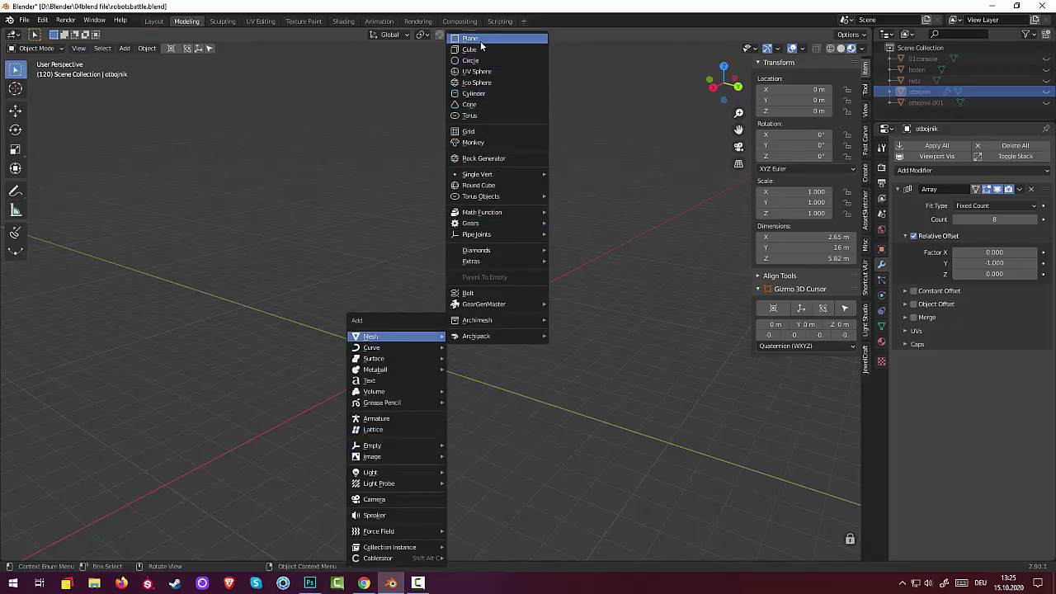
{"action": "left_click", "coordinate": [475, 53]}
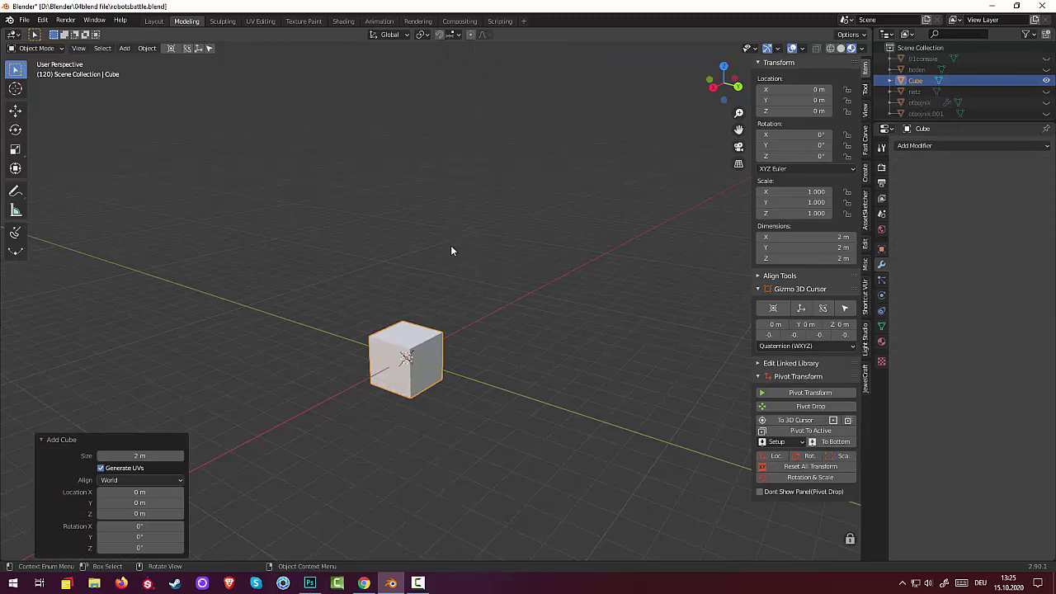
{"action": "scroll", "coordinate": [403, 395], "scroll_direction": "up", "scroll_amount": 3}
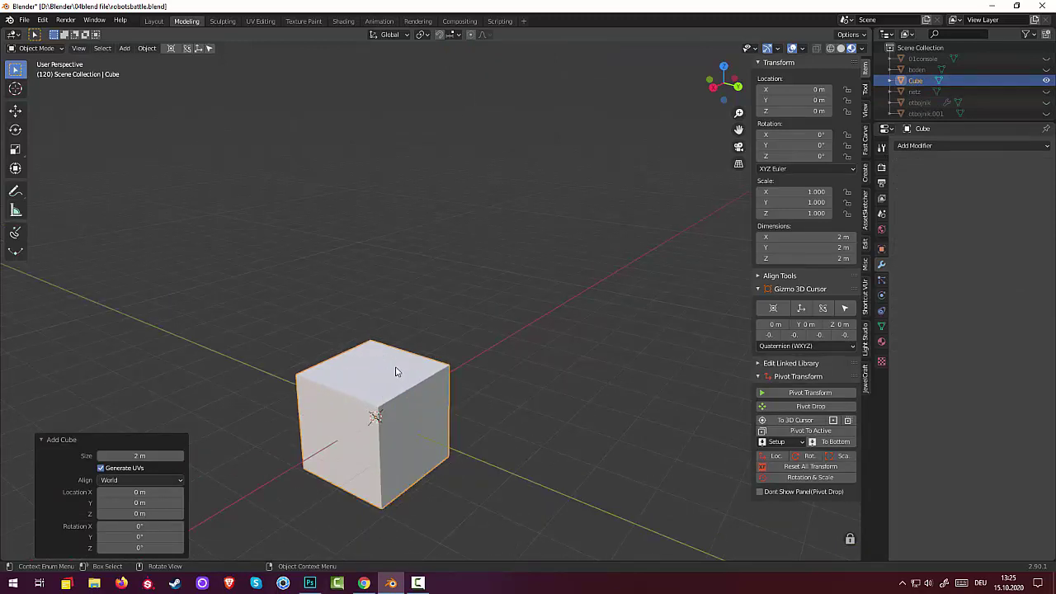
{"action": "key", "text": "s"}
{"action": "key", "text": "z"}
{"action": "left_click", "coordinate": [395, 334]}
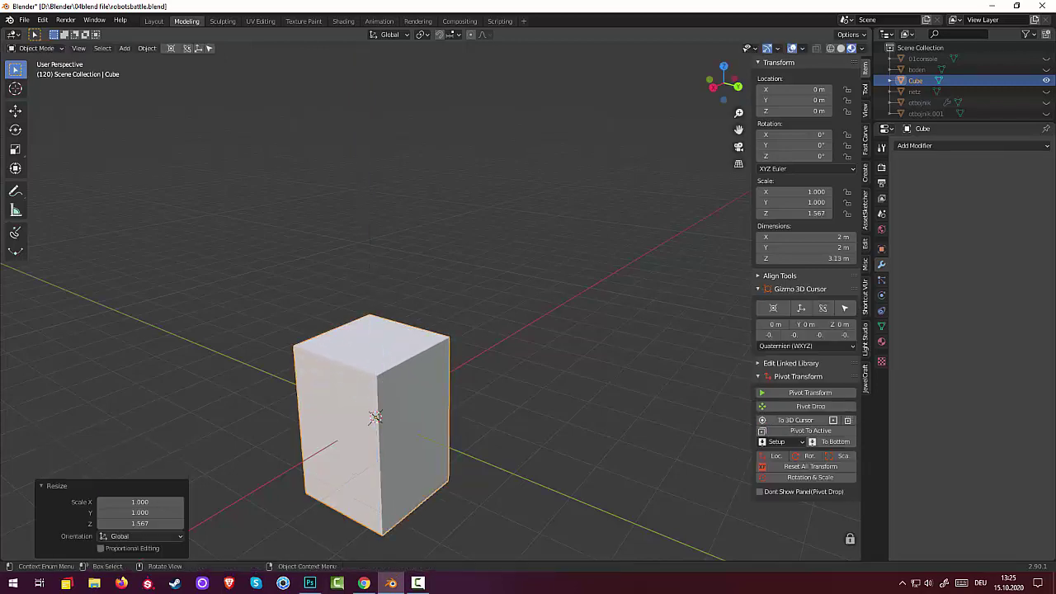
{"action": "middle_click_drag", "start_coordinate": [417, 426], "coordinate": [530, 318], "text": "shift"}
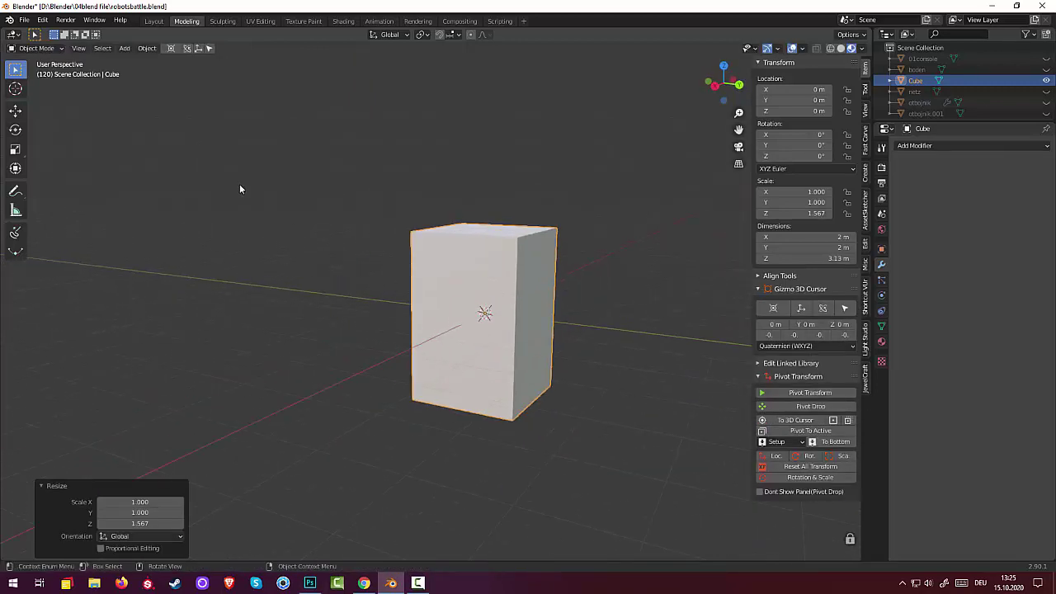
Step: Switch the stretched cube into Edit Mode from the mode dropdown
{"action": "left_click", "coordinate": [33, 49]}
{"action": "left_click", "coordinate": [33, 64]}
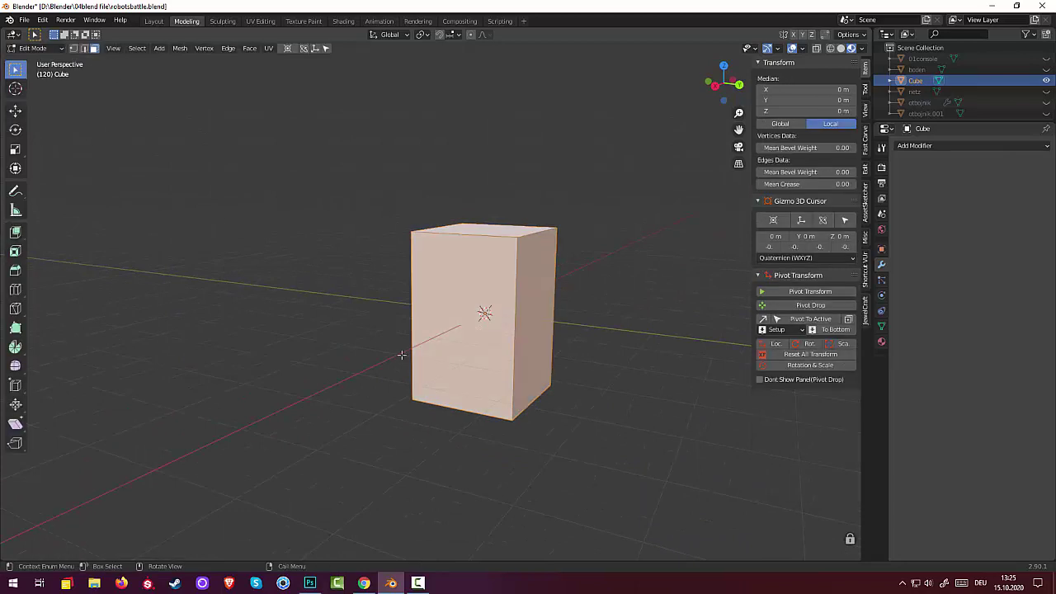
{"action": "key", "text": "Tab"}
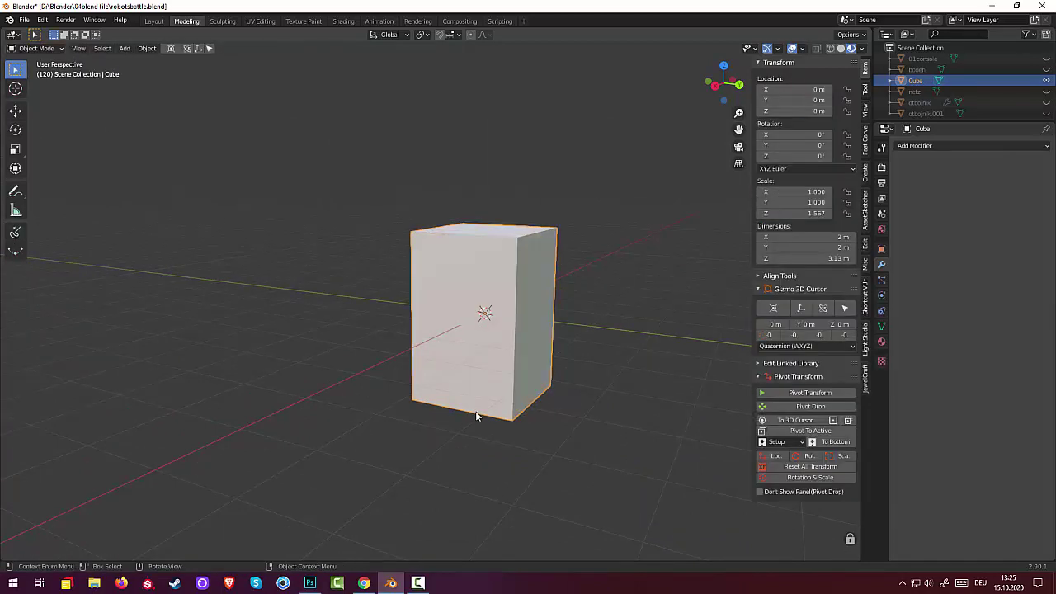
{"action": "mouse_move", "coordinate": [549, 341]}
{"action": "middle_mouse_down"}
{"action": "mouse_move", "coordinate": [601, 343]}
{"action": "mouse_move", "coordinate": [520, 370]}
{"action": "middle_mouse_up"}
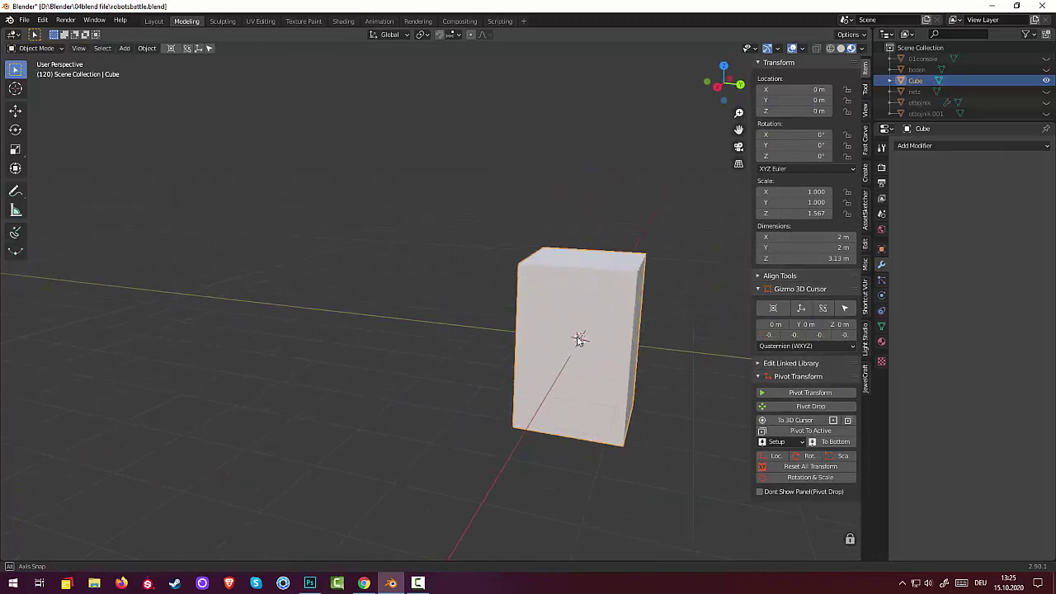
{"action": "left_click", "coordinate": [29, 51]}
{"action": "left_click", "coordinate": [36, 73]}
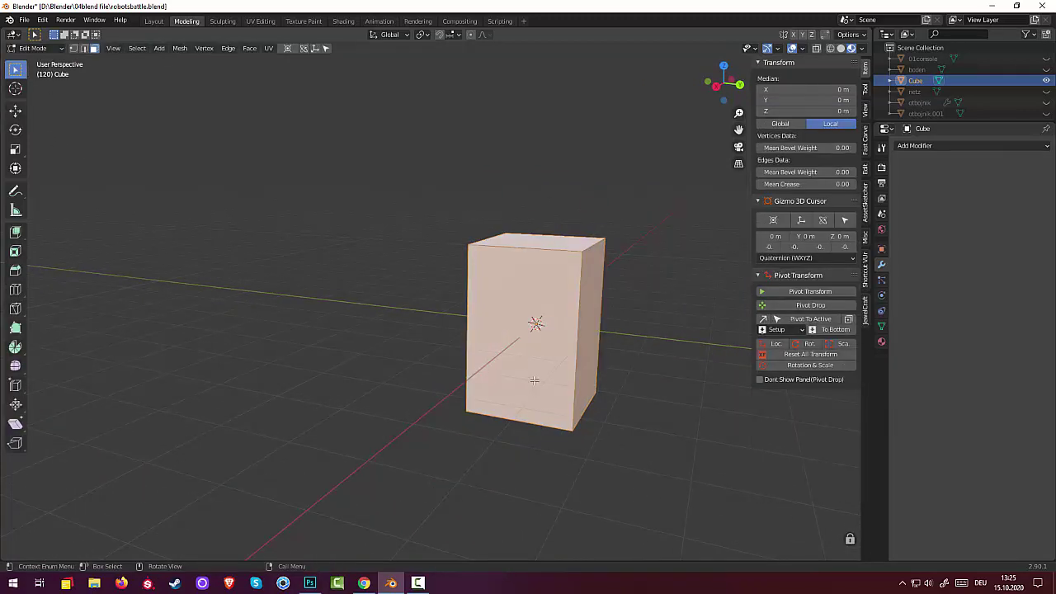
{"action": "key", "text": "Tab"}
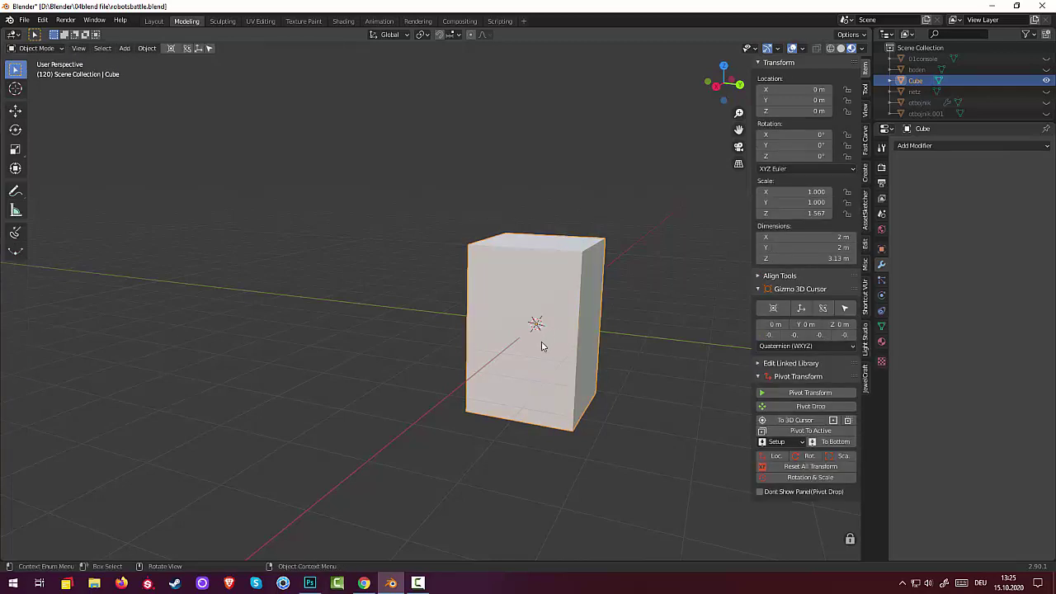
{"action": "left_click", "coordinate": [37, 48]}
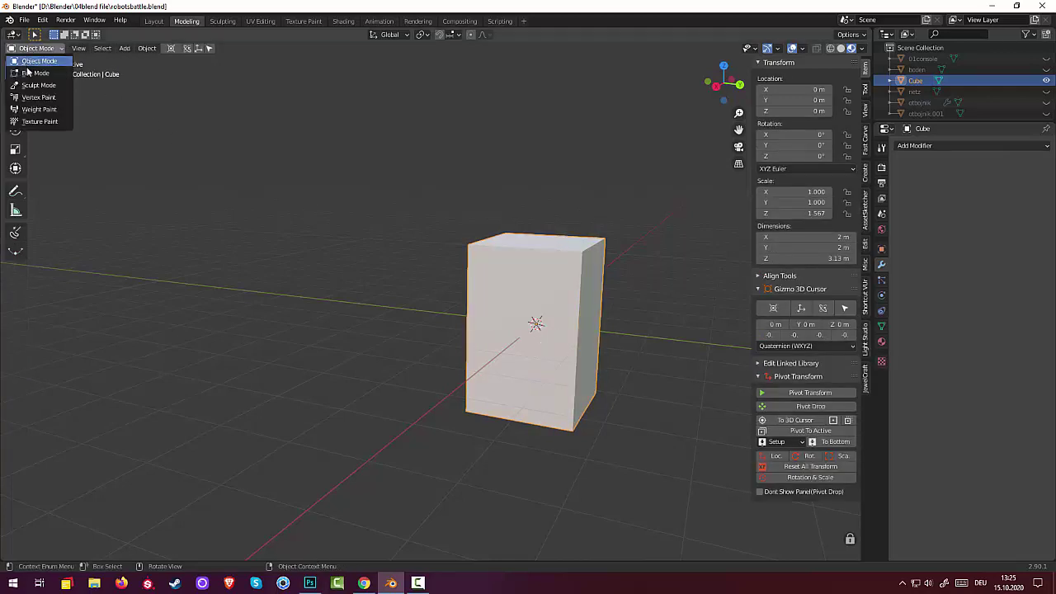
{"action": "left_click", "coordinate": [30, 74]}
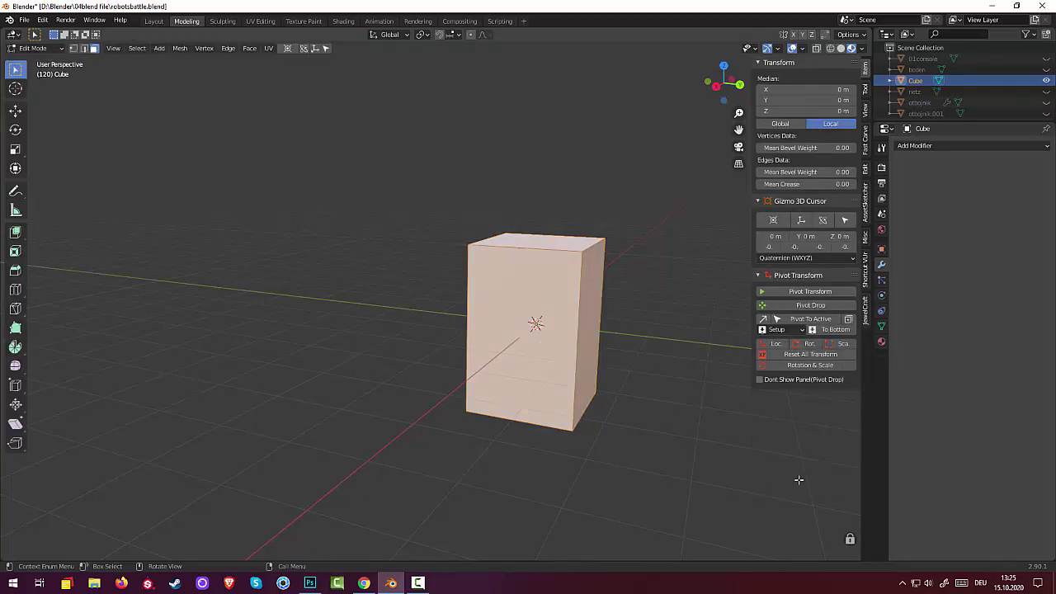
Step: Cut two horizontal edge loops and scale them apart on Z by 2.463
{"action": "key", "text": "ctrl+r"}
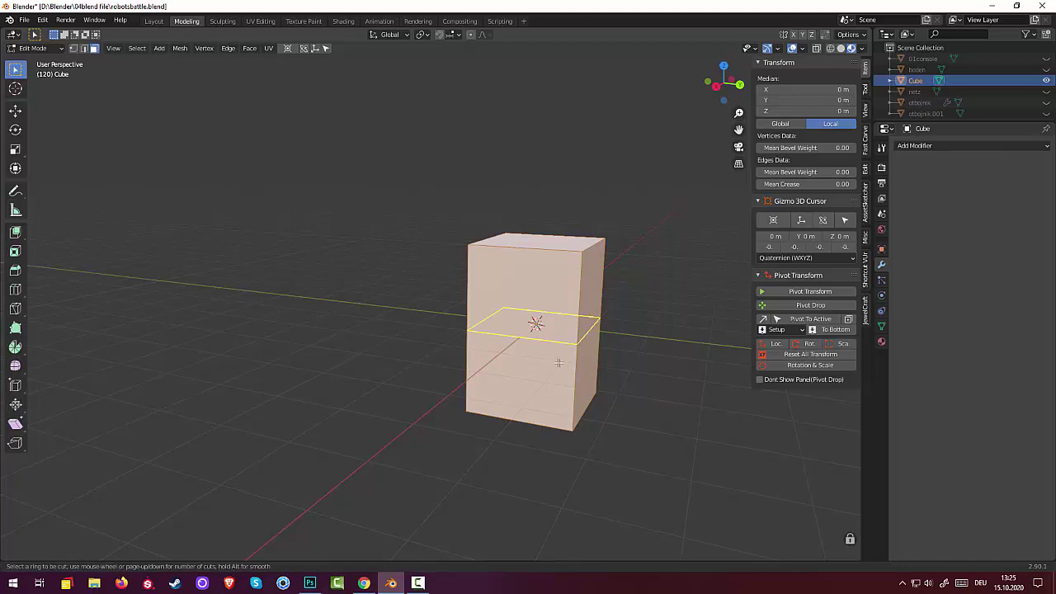
{"action": "scroll", "coordinate": [558, 363], "scroll_direction": "up", "scroll_amount": 1}
{"action": "left_click", "coordinate": [558, 363]}
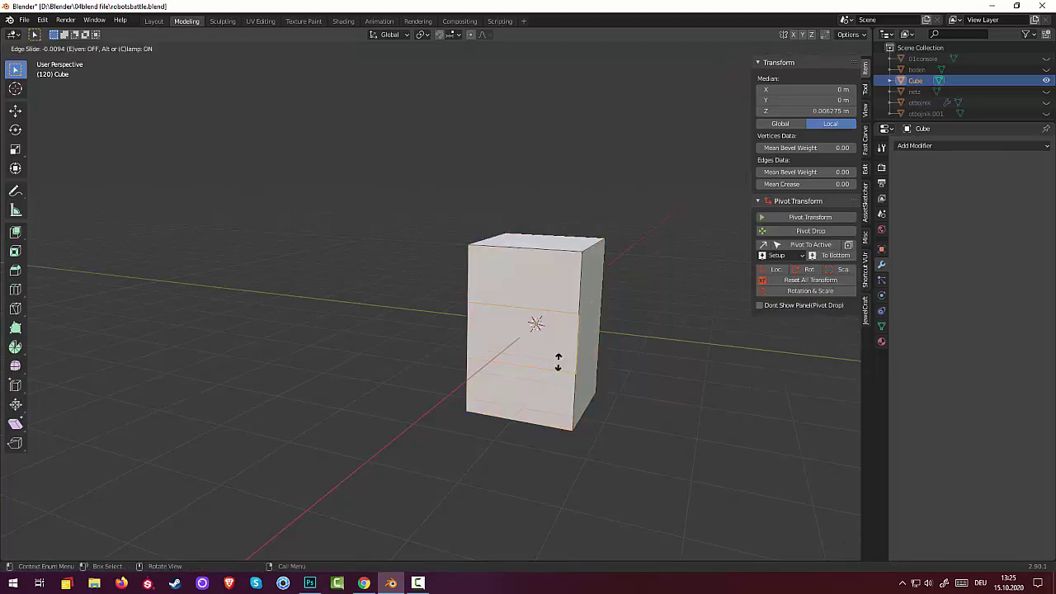
{"action": "right_click", "coordinate": [558, 363]}
{"action": "key", "text": "s"}
{"action": "key", "text": "z"}
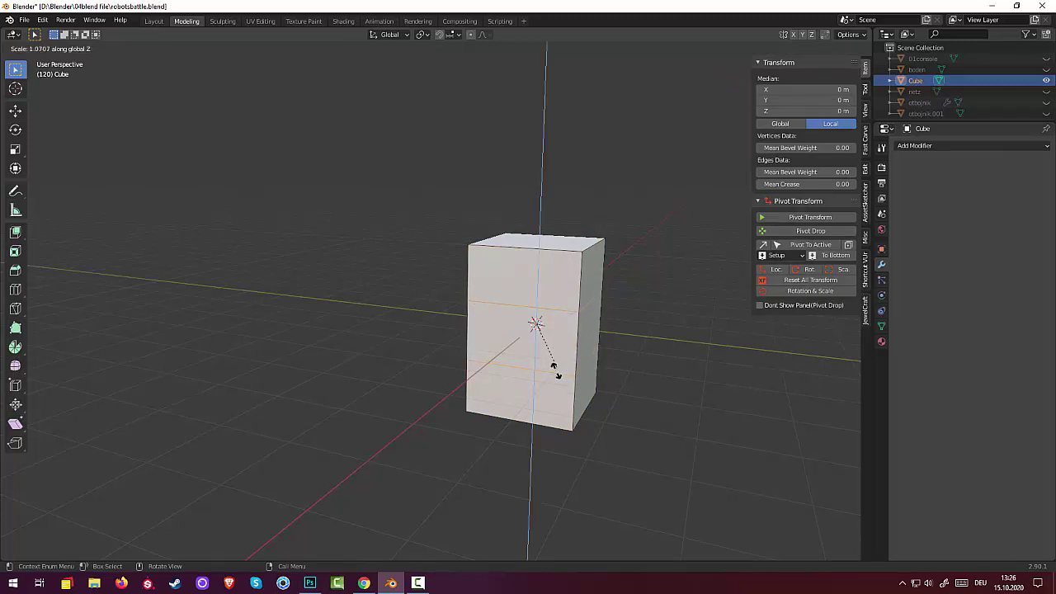
{"action": "left_click", "coordinate": [559, 429]}
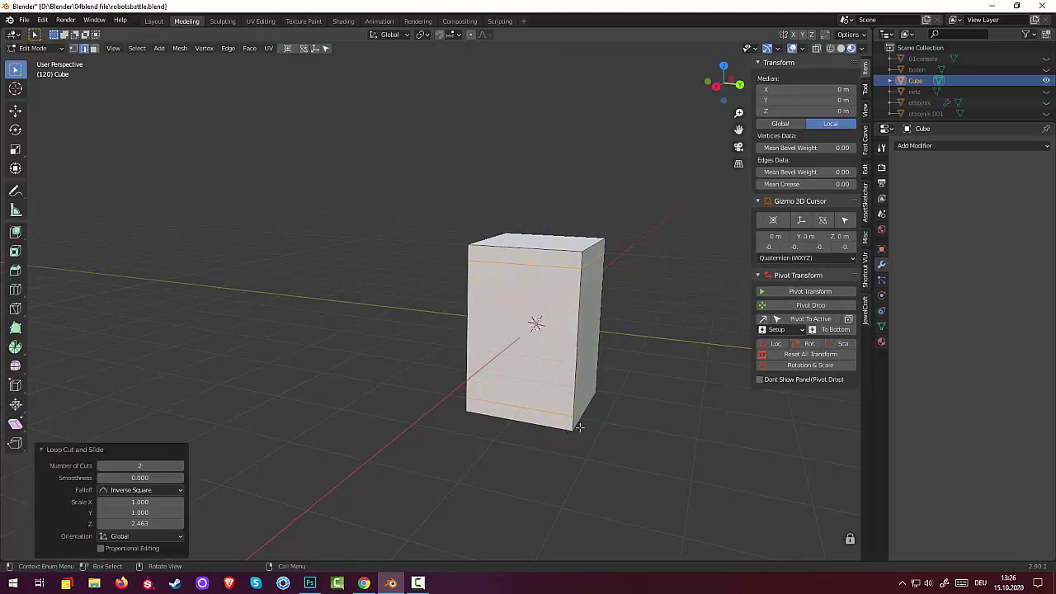
{"action": "middle_click_drag", "start_coordinate": [627, 412], "coordinate": [613, 409]}
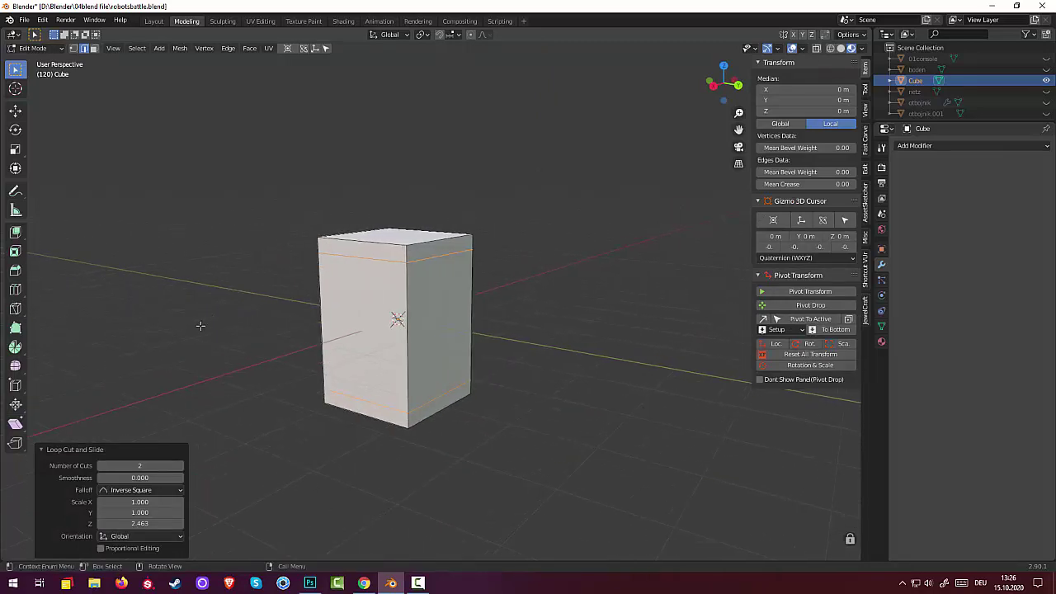
Step: Choose Extrude Manifold and select the block's middle front face in face mode
{"action": "left_click", "coordinate": [16, 235]}
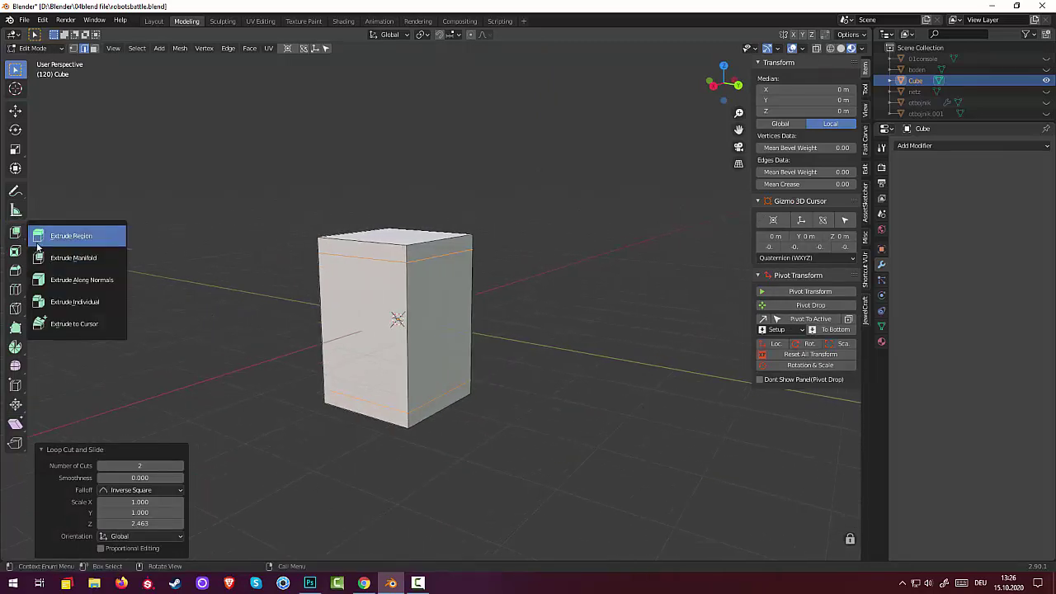
{"action": "left_click", "coordinate": [73, 258]}
{"action": "left_click", "coordinate": [364, 329]}
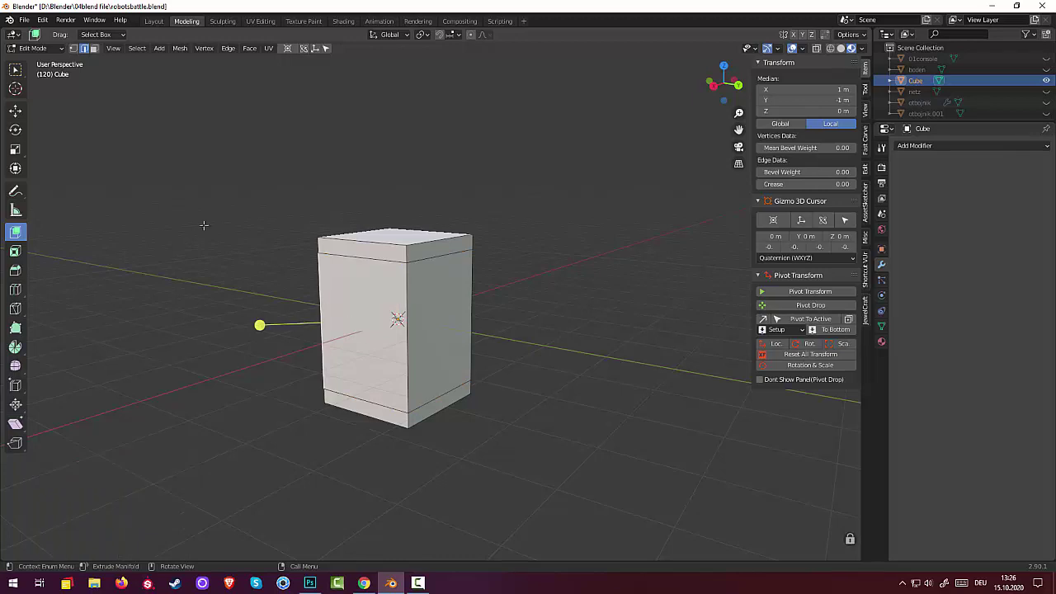
{"action": "left_click_drag", "start_coordinate": [15, 69], "coordinate": [47, 88]}
{"action": "left_click", "coordinate": [94, 48]}
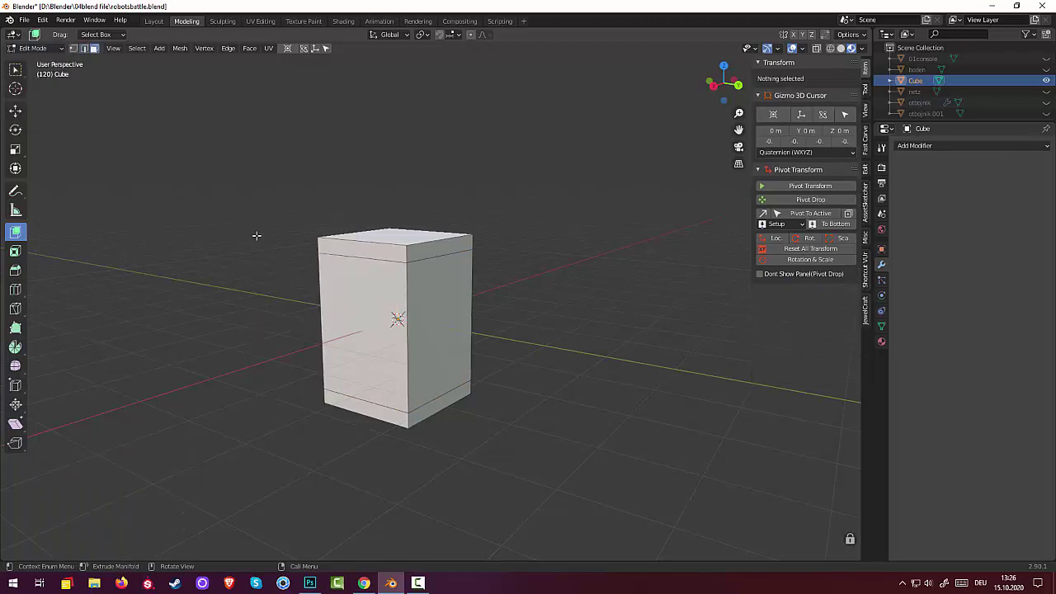
{"action": "left_click", "coordinate": [358, 306]}
Step: Push the middle face inward to form a C shape, then select both slabs' front edges
{"action": "middle_click_drag", "start_coordinate": [418, 365], "coordinate": [401, 370]}
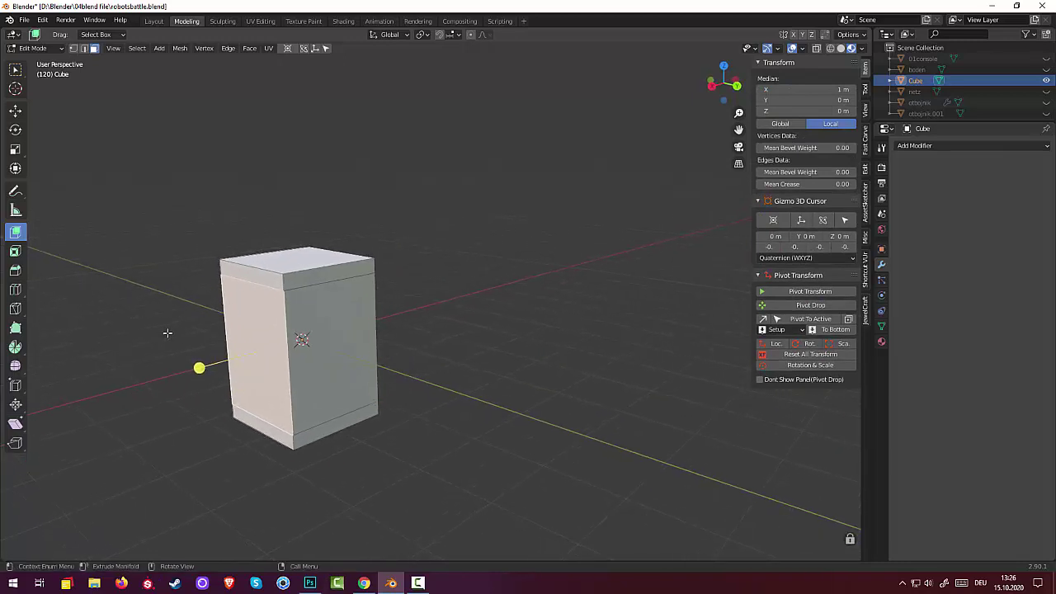
{"action": "left_click_drag", "start_coordinate": [199, 368], "coordinate": [268, 355]}
{"action": "left_click", "coordinate": [445, 391]}
{"action": "mouse_move", "coordinate": [446, 391]}
{"action": "middle_mouse_down"}
{"action": "mouse_move", "coordinate": [455, 396]}
{"action": "mouse_move", "coordinate": [407, 360]}
{"action": "middle_mouse_up"}
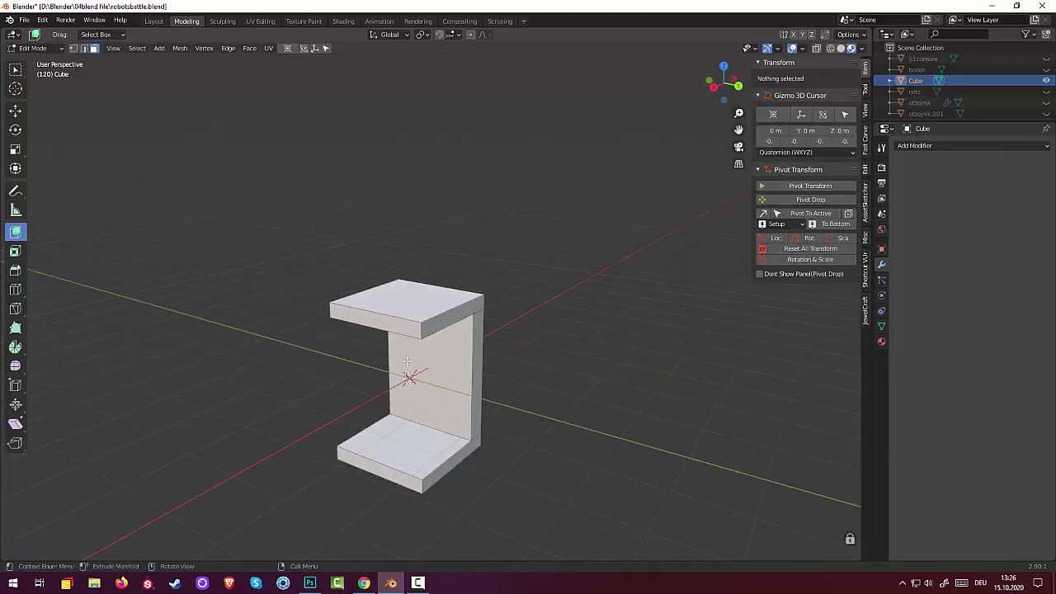
{"action": "left_click", "coordinate": [384, 314]}
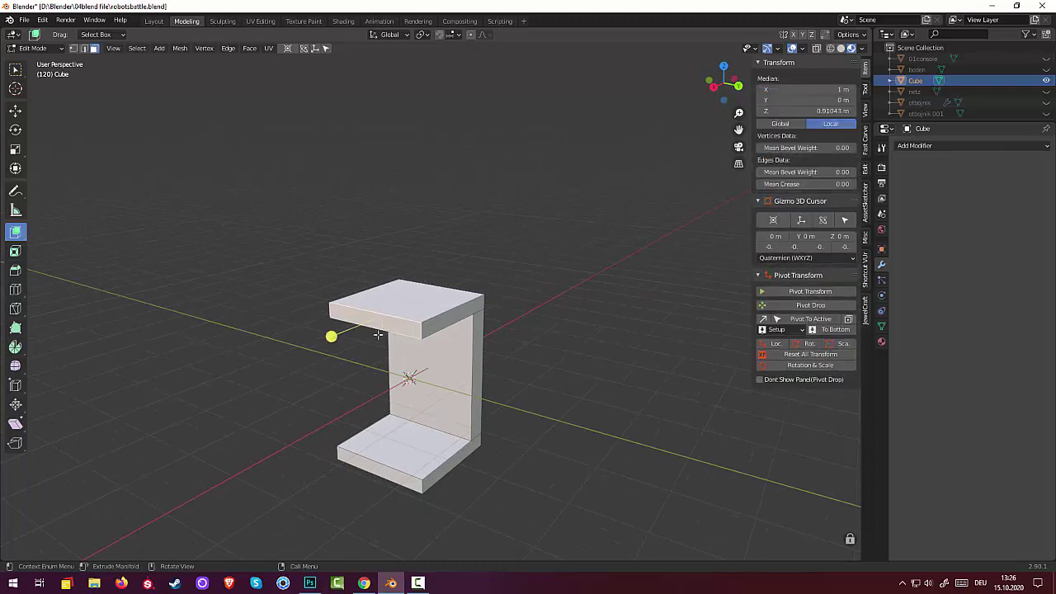
{"action": "left_click", "coordinate": [377, 474]}
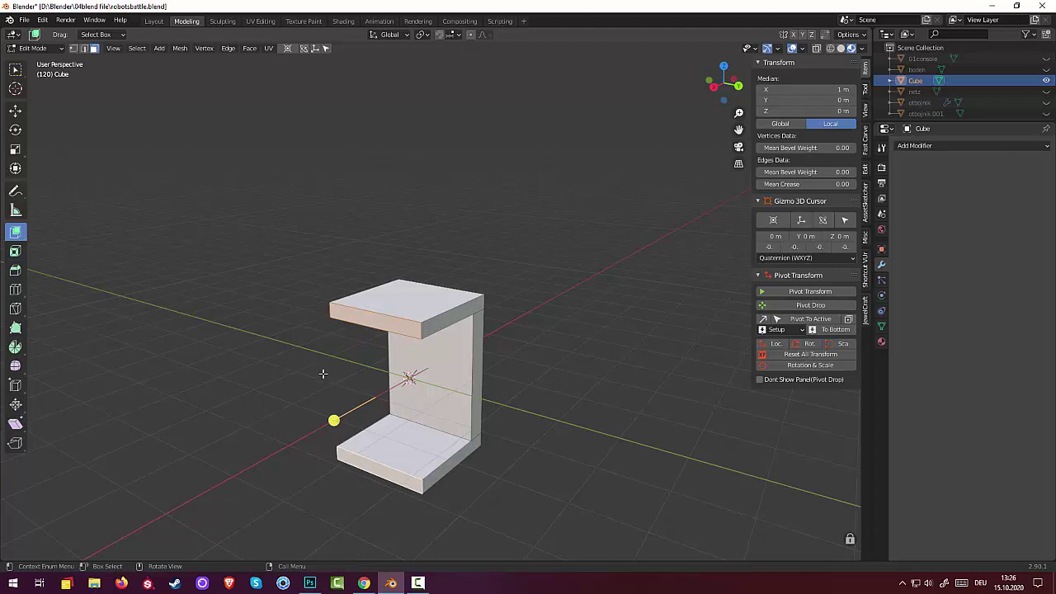
Step: Add a vertical edge loop at the centre of the C-shaped mesh
{"action": "key", "text": "ctrl+r"}
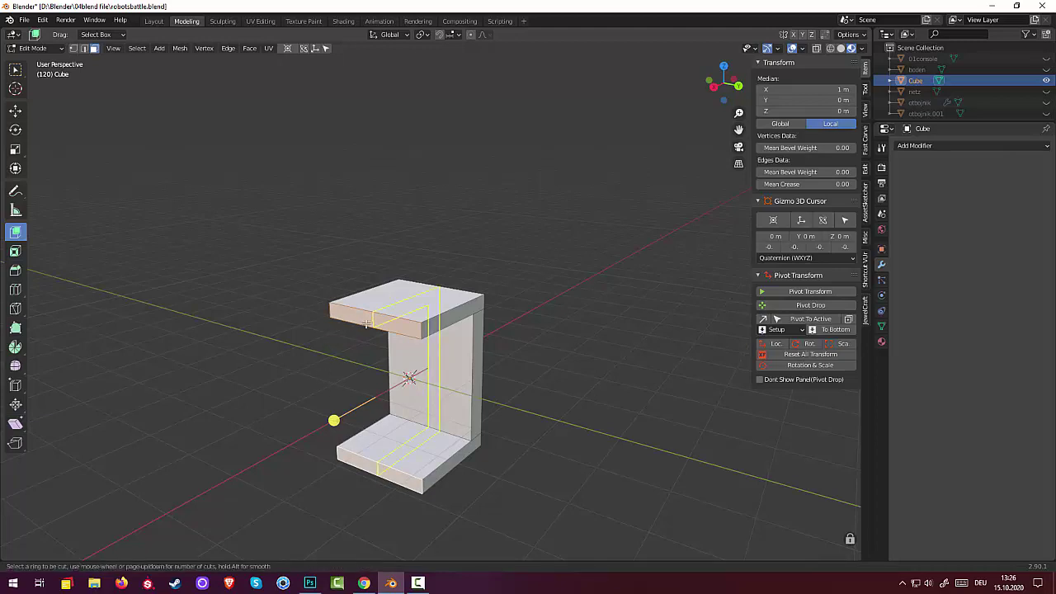
{"action": "left_click", "coordinate": [365, 323]}
{"action": "right_click", "coordinate": [365, 323]}
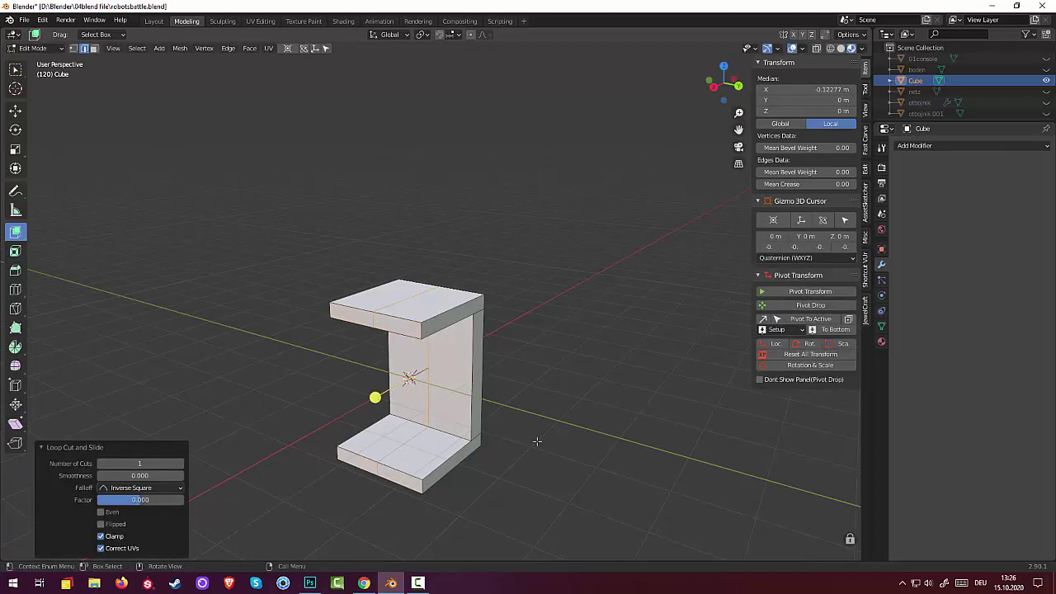
{"action": "middle_click_drag", "start_coordinate": [543, 436], "coordinate": [400, 360]}
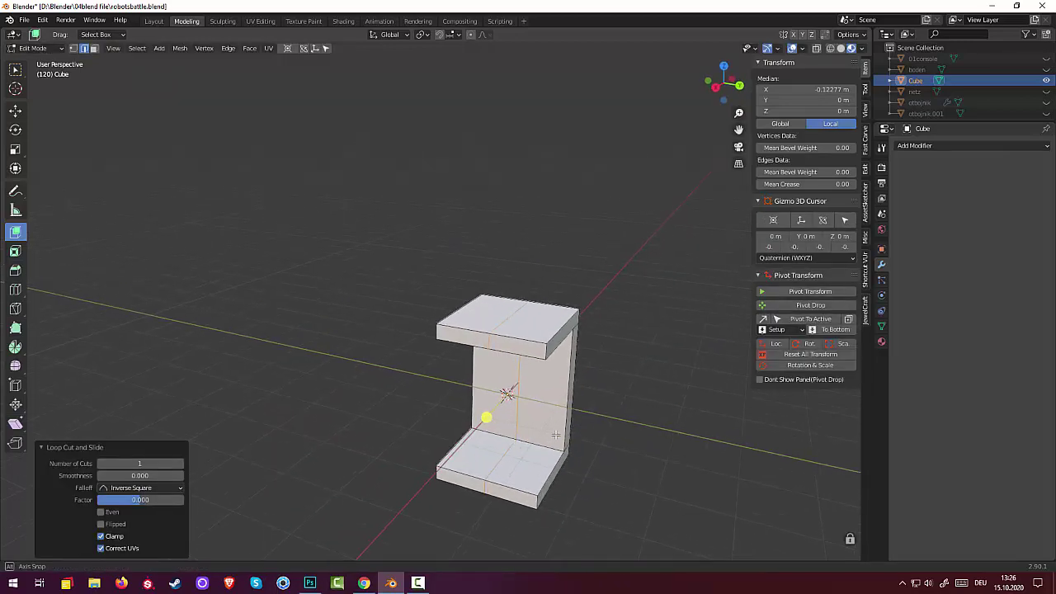
Step: Move the top and bottom arm end edges 0.51 m outward along X into points
{"action": "left_click", "coordinate": [455, 362]}
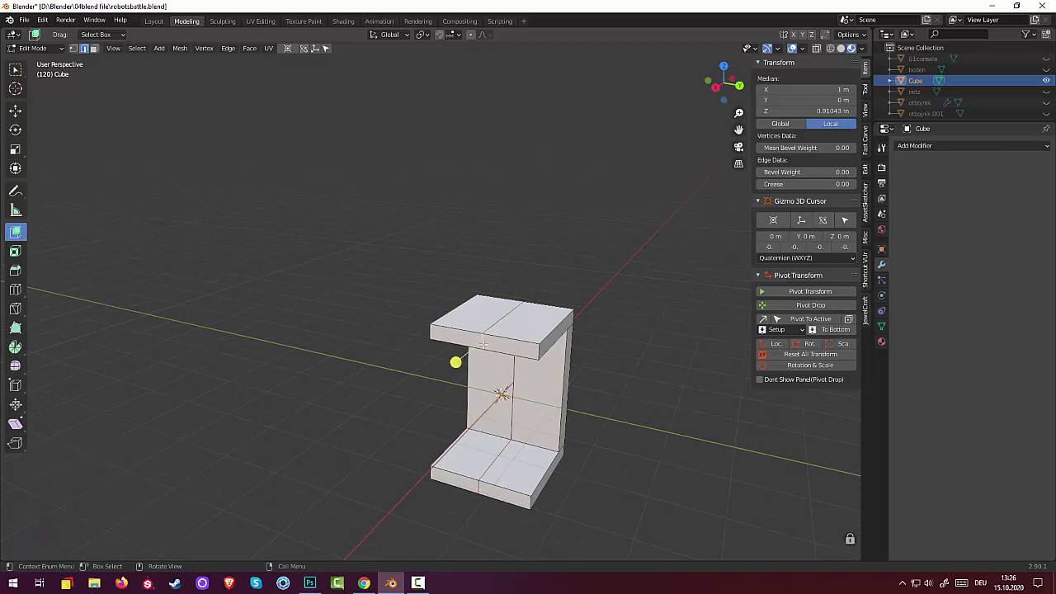
{"action": "left_click", "coordinate": [454, 446], "text": "shift"}
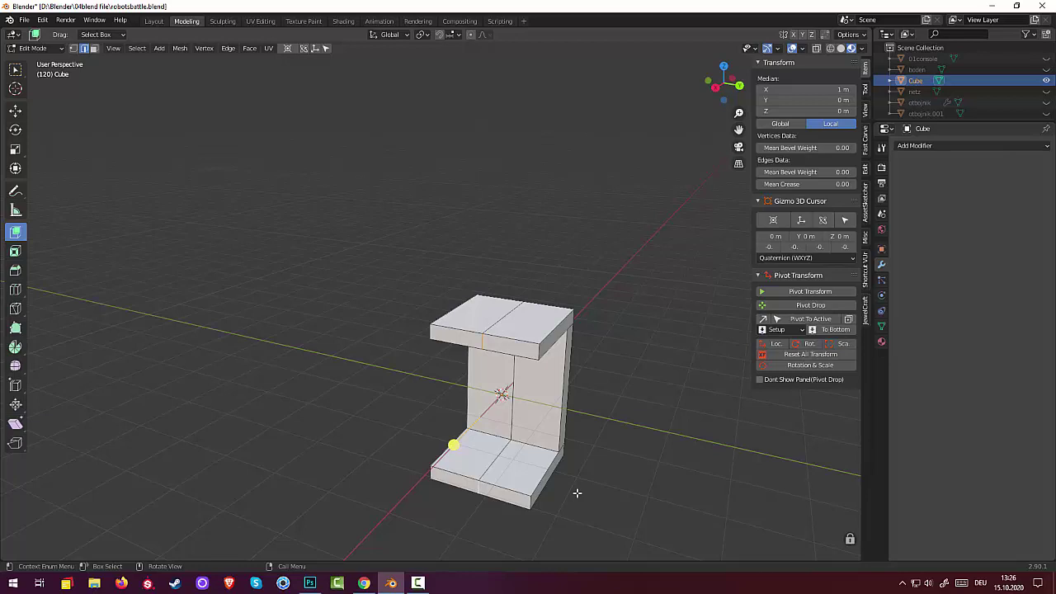
{"action": "key", "text": "g"}
{"action": "key", "text": "x"}
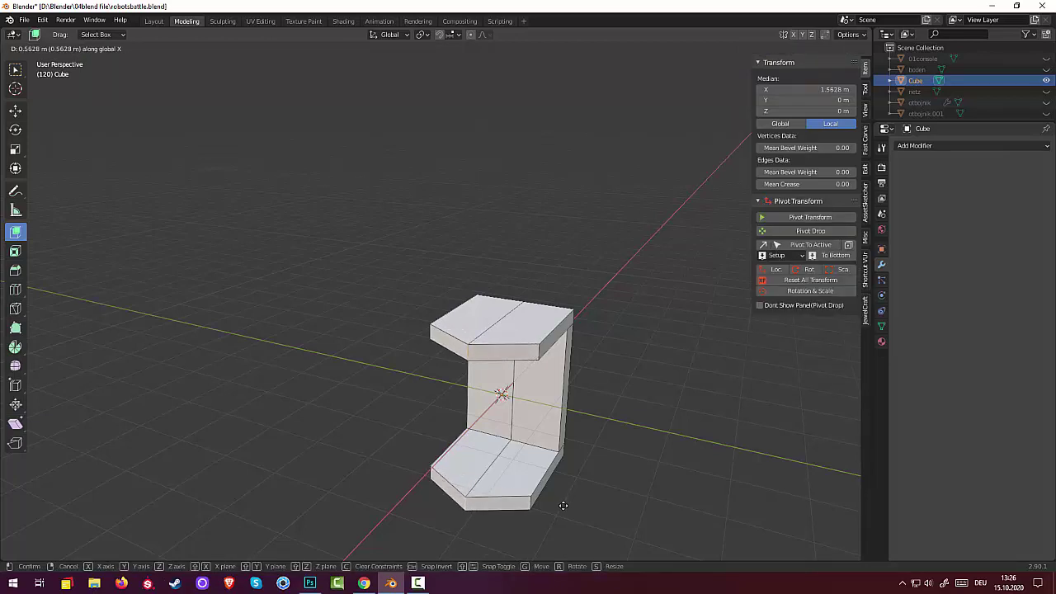
{"action": "left_click", "coordinate": [563, 505]}
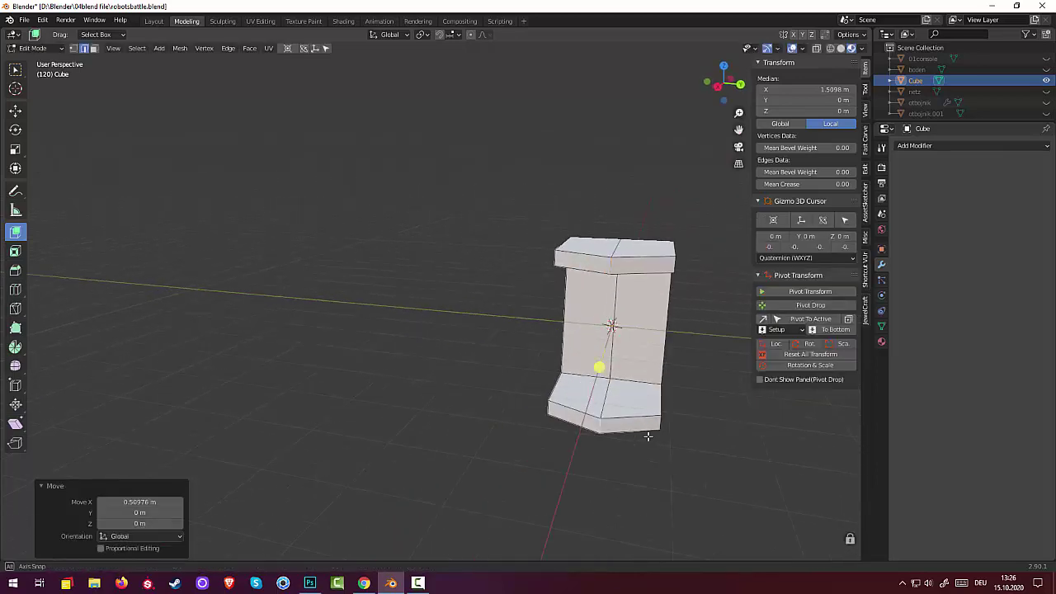
{"action": "middle_click_drag", "start_coordinate": [636, 438], "coordinate": [635, 438]}
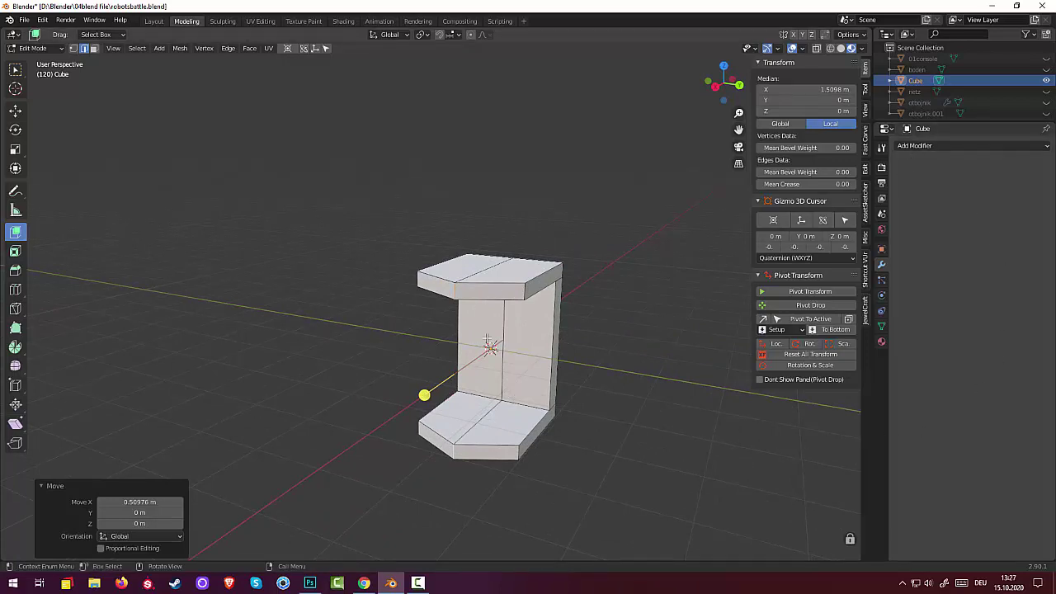
Step: Add a Bevel modifier to the Cube and settle its Amount at 0.03 m
{"action": "left_click", "coordinate": [912, 146]}
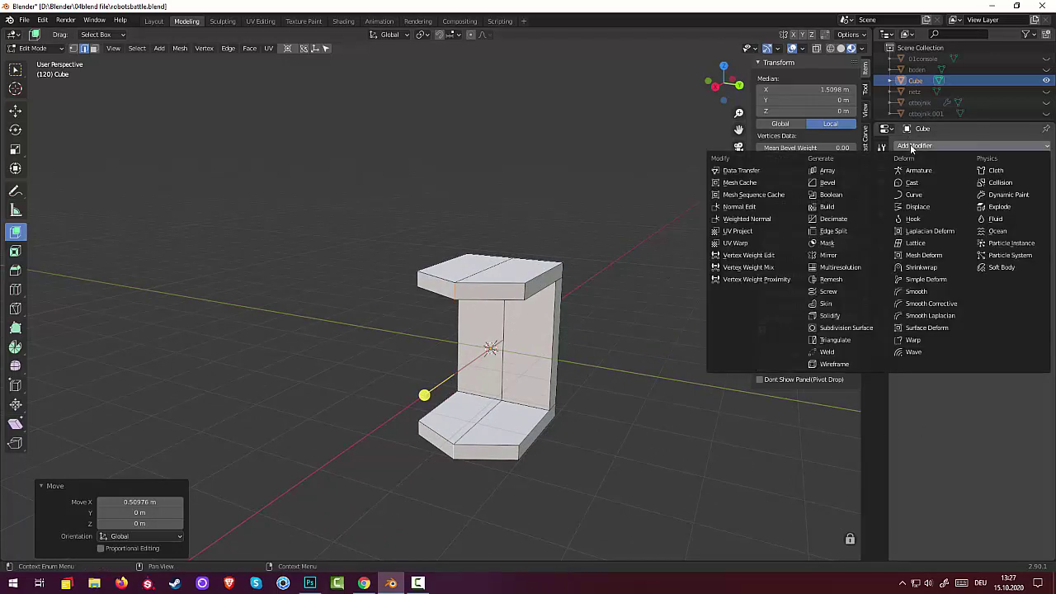
{"action": "left_click", "coordinate": [826, 183]}
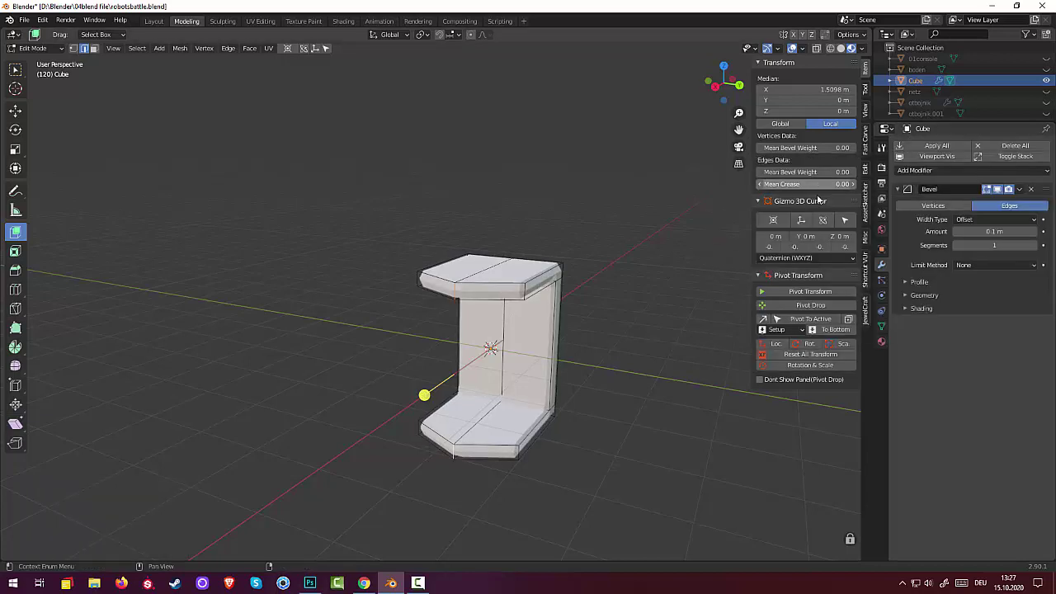
{"action": "left_click_drag", "start_coordinate": [993, 232], "coordinate": [999, 231]}
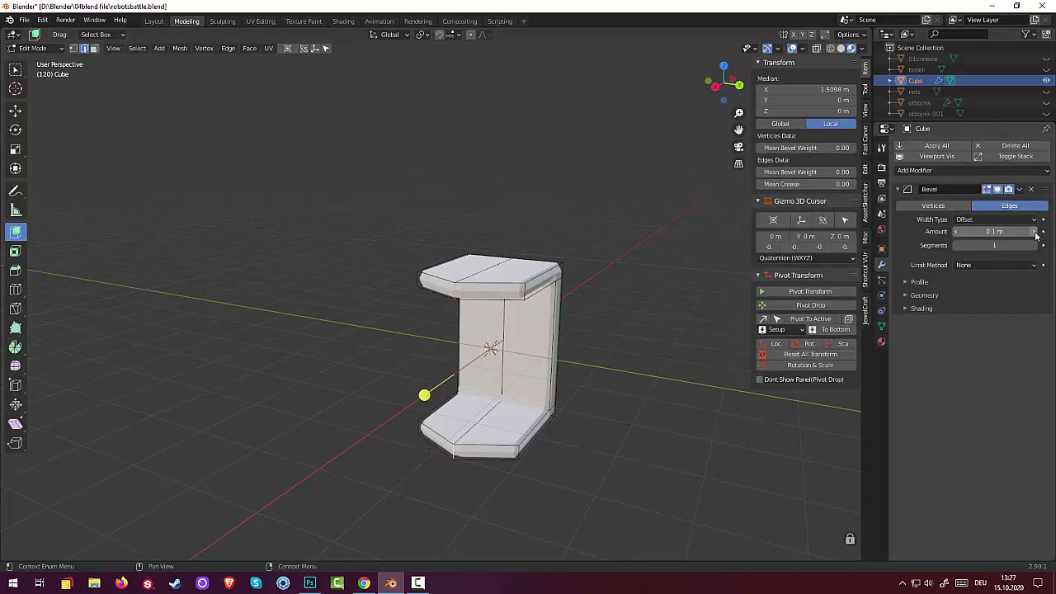
{"action": "left_click", "coordinate": [994, 232]}
{"action": "type", "text": "0.06"}
{"action": "key", "text": "Return"}
{"action": "left_click_drag", "start_coordinate": [994, 232], "coordinate": [1010, 232]}
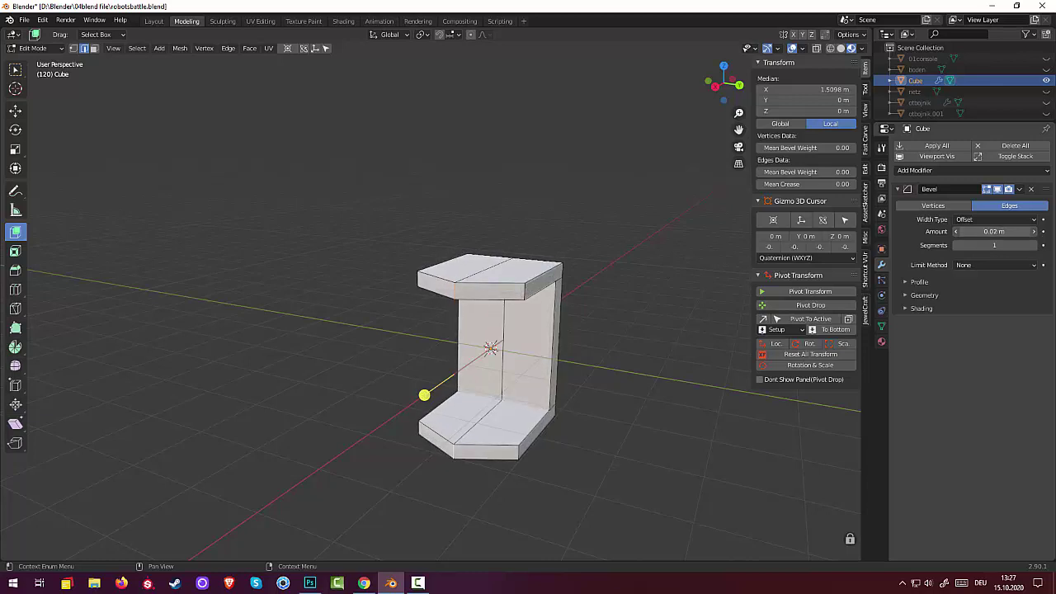
{"action": "left_click_drag", "start_coordinate": [994, 232], "coordinate": [981, 232]}
Step: Show render properties, select the wall's vertical edge loop and make a first bevel attempt
{"action": "key", "text": "ctrl+Tab"}
{"action": "left_click", "coordinate": [949, 343]}
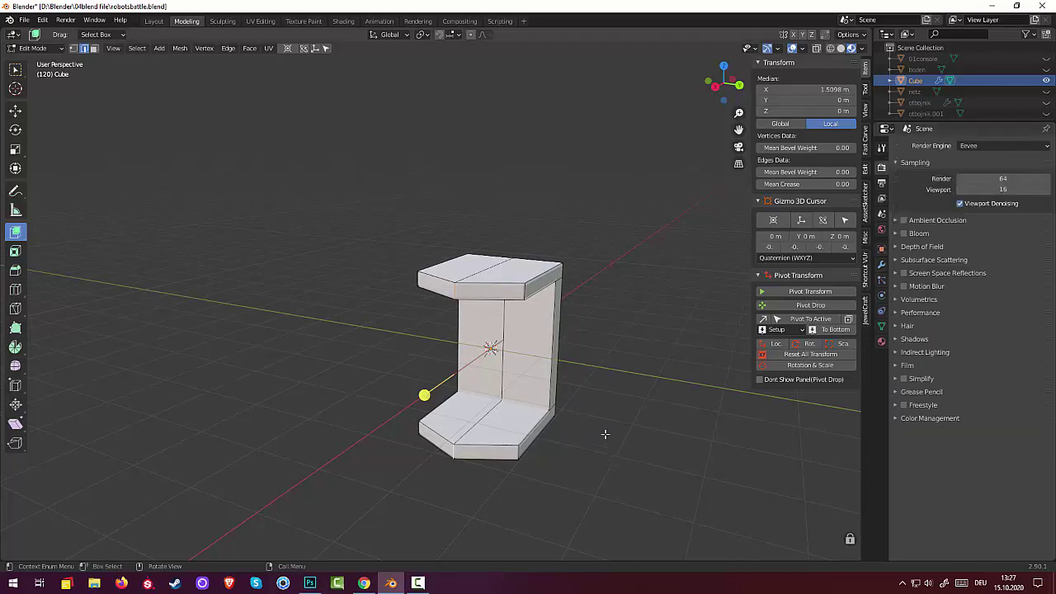
{"action": "middle_click_drag", "start_coordinate": [605, 433], "coordinate": [620, 426]}
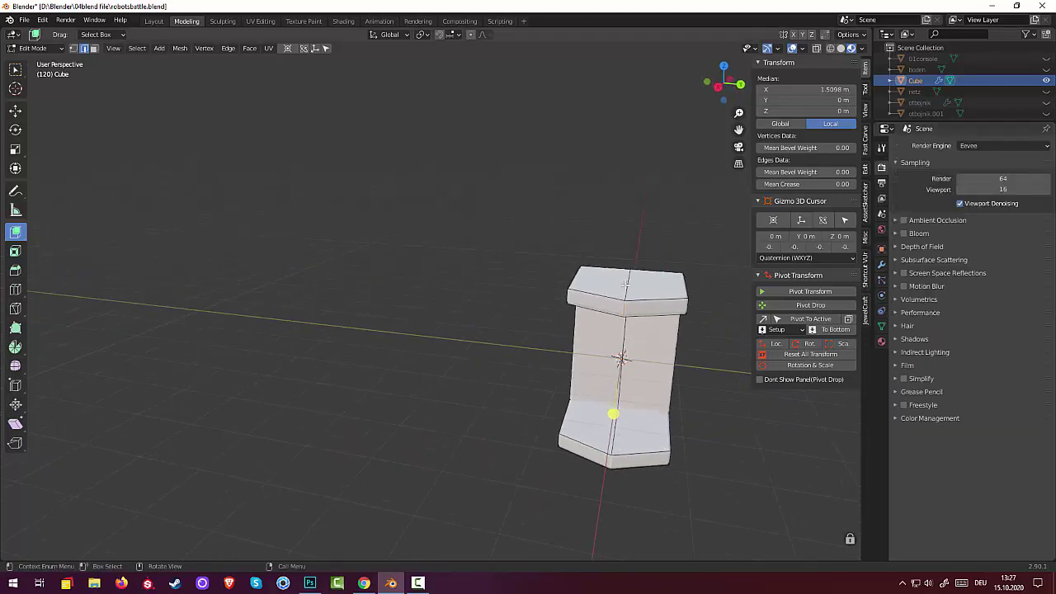
{"action": "left_click", "coordinate": [632, 223]}
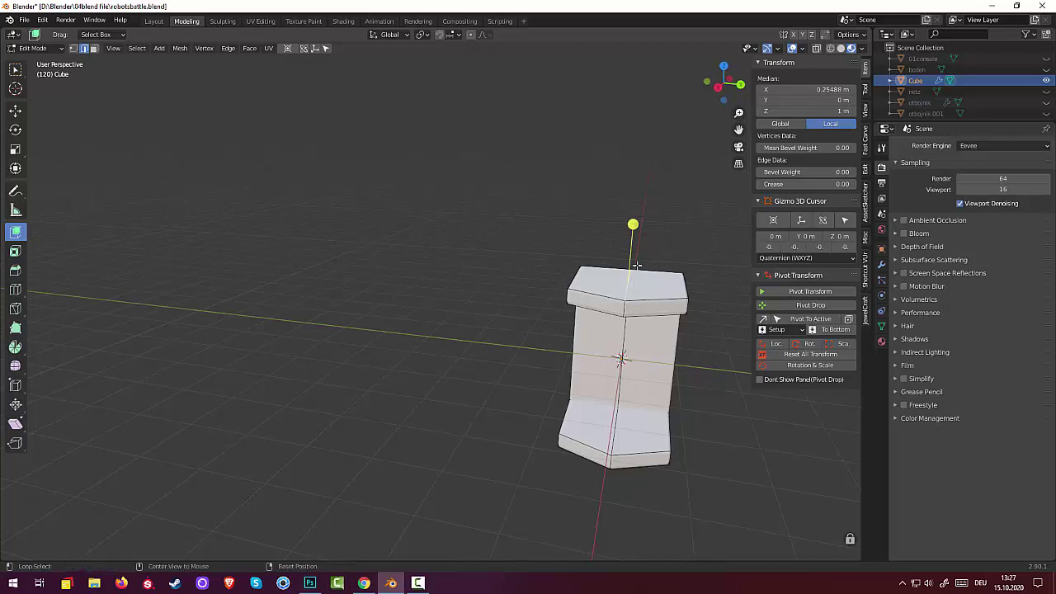
{"action": "left_click", "coordinate": [618, 381], "text": "alt"}
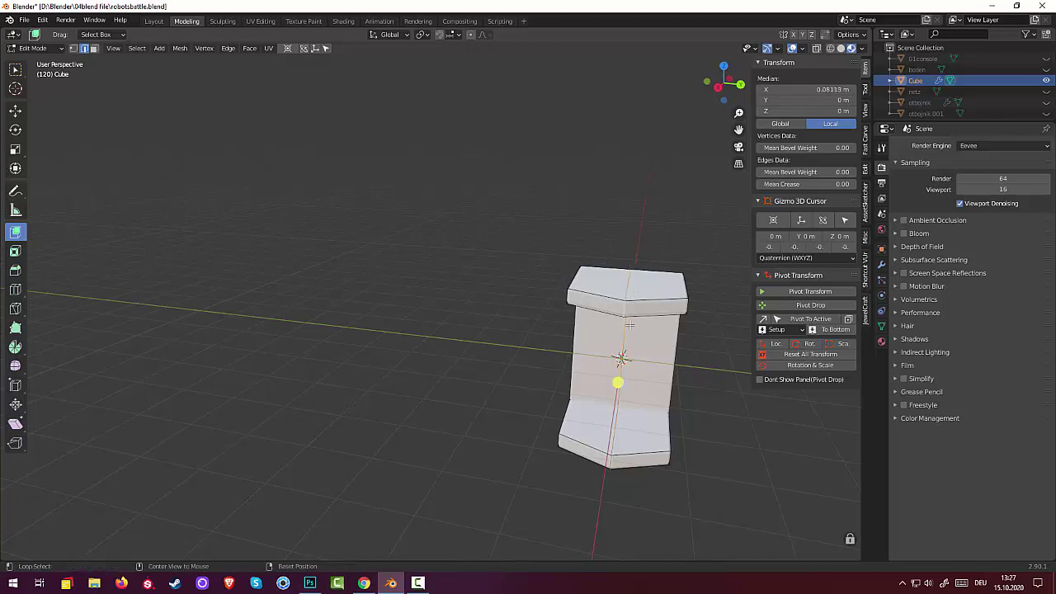
{"action": "middle_click_drag", "start_coordinate": [694, 357], "coordinate": [681, 339]}
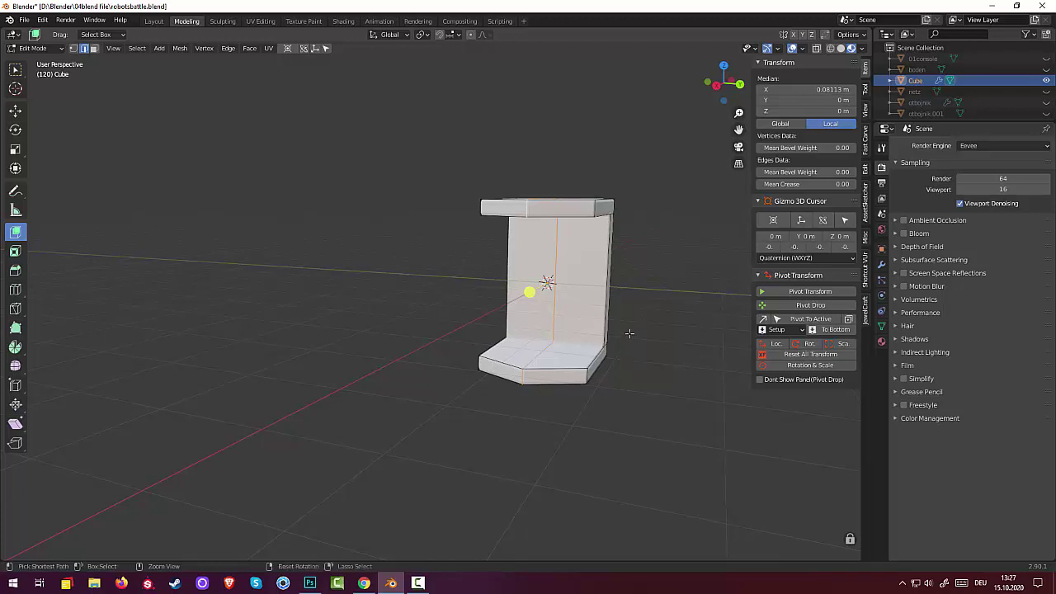
{"action": "key", "text": "ctrl+b"}
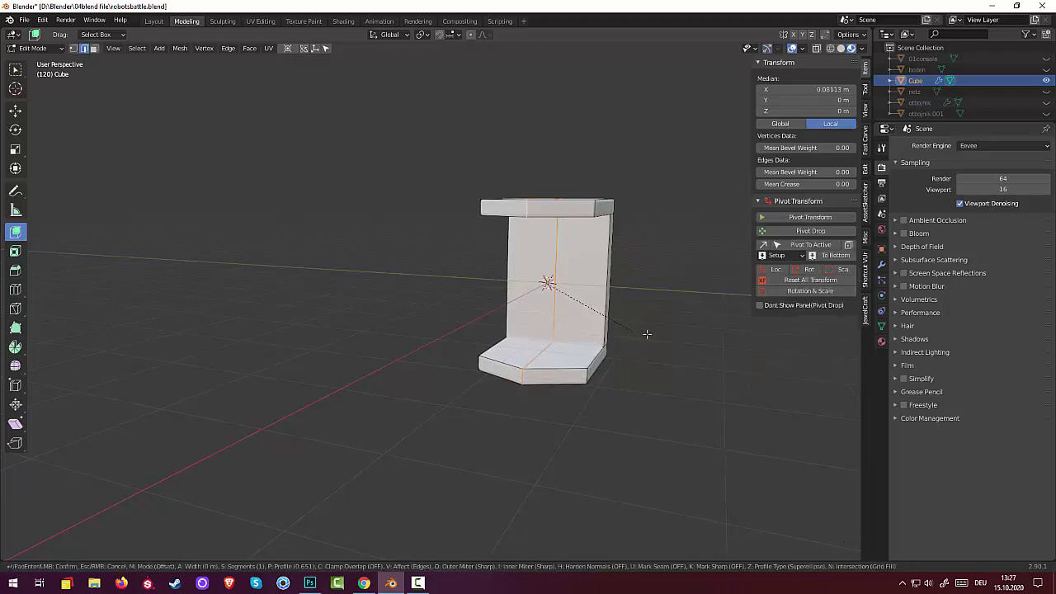
{"action": "left_click", "coordinate": [651, 334]}
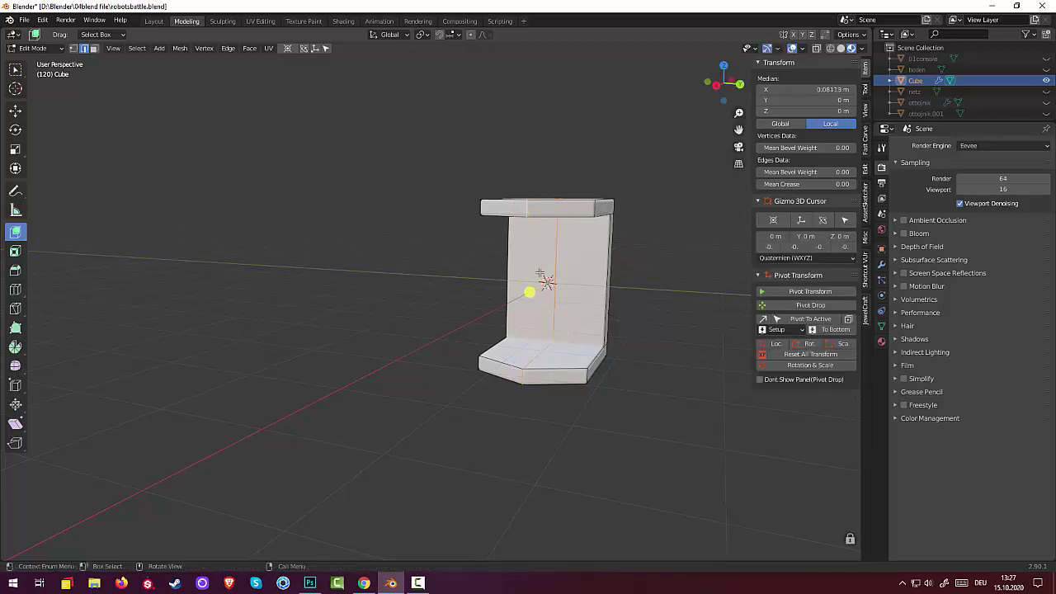
Step: Reselect the upright wall's vertical edge loop and bevel it into a 0.15 m strip
{"action": "left_click", "coordinate": [557, 249]}
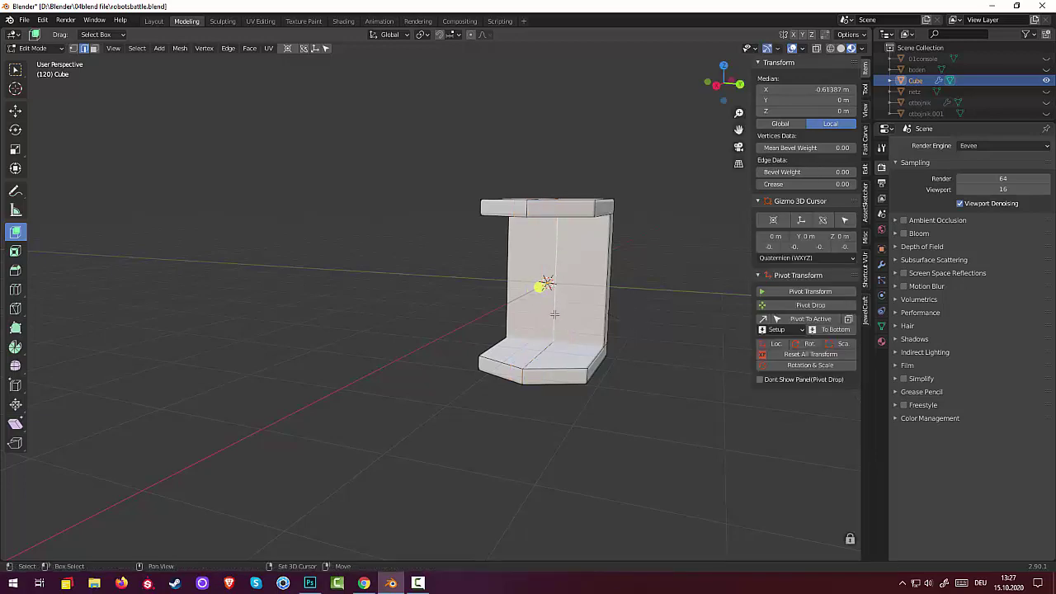
{"action": "key", "text": "alt+a"}
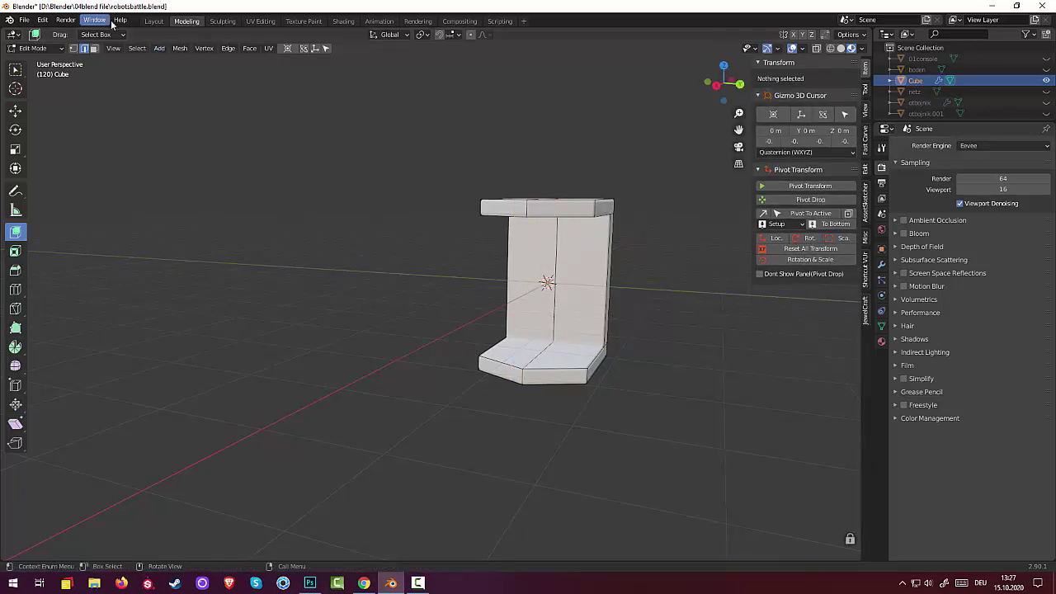
{"action": "left_click", "coordinate": [557, 256]}
{"action": "middle_click_drag", "start_coordinate": [663, 317], "coordinate": [653, 328]}
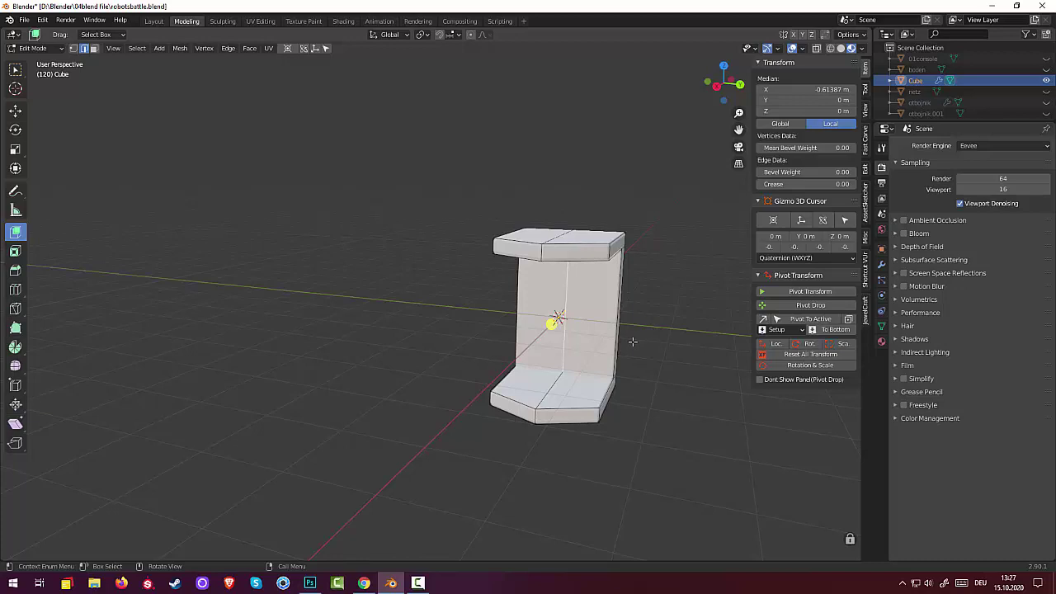
{"action": "key", "text": "ctrl+b"}
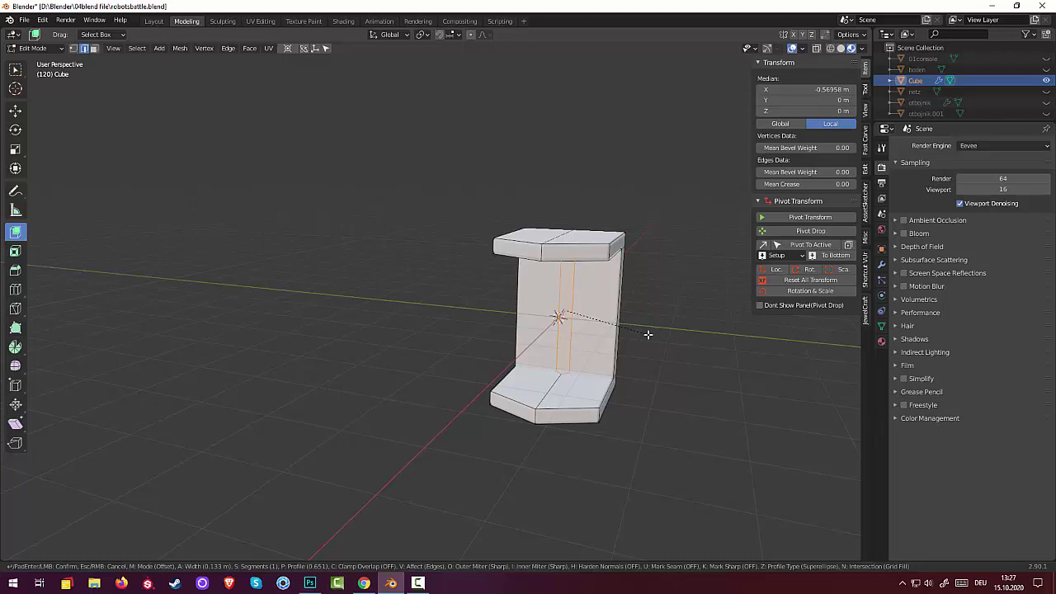
{"action": "left_click", "coordinate": [648, 334]}
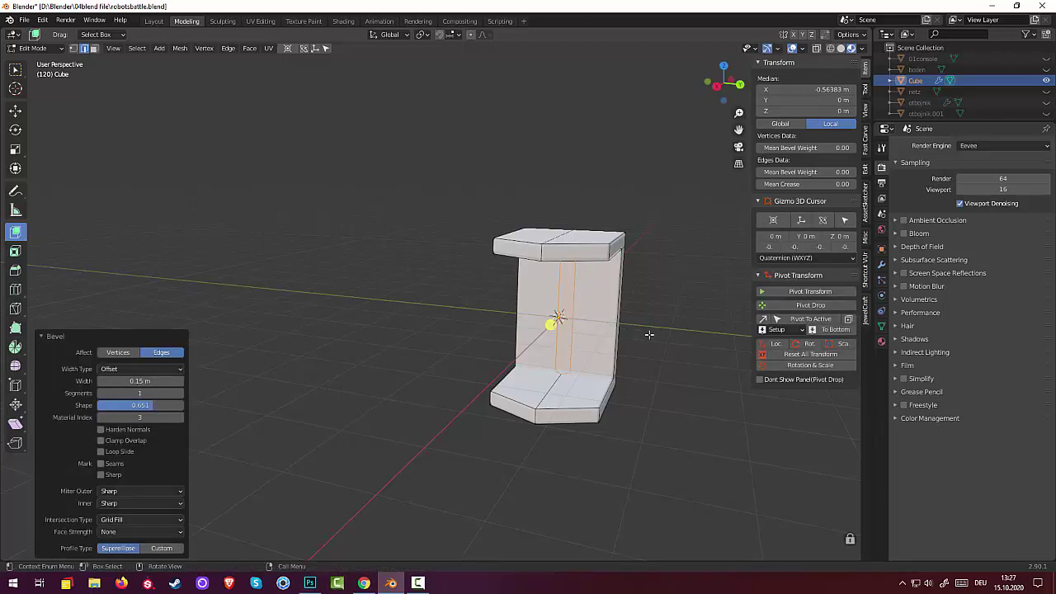
{"action": "middle_click_drag", "start_coordinate": [648, 341], "coordinate": [654, 340]}
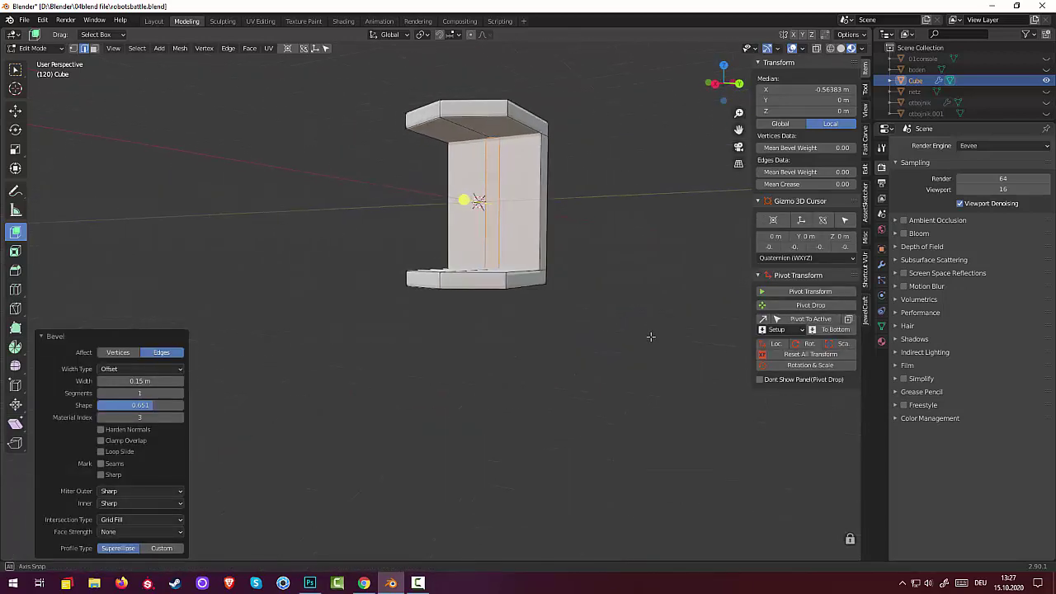
{"action": "middle_click_drag", "start_coordinate": [539, 219], "coordinate": [550, 222]}
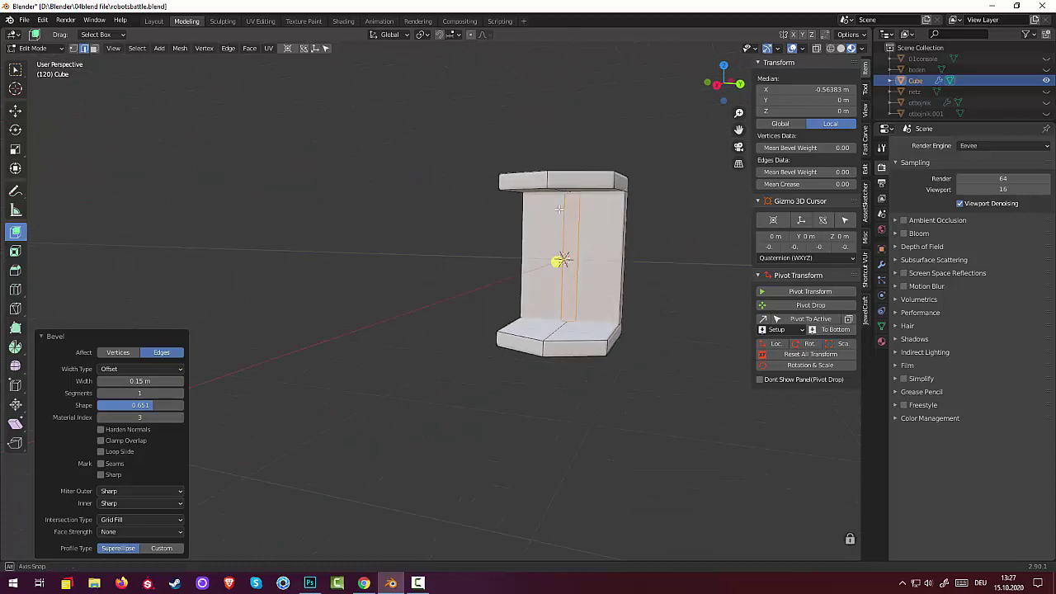
{"action": "left_click", "coordinate": [524, 236]}
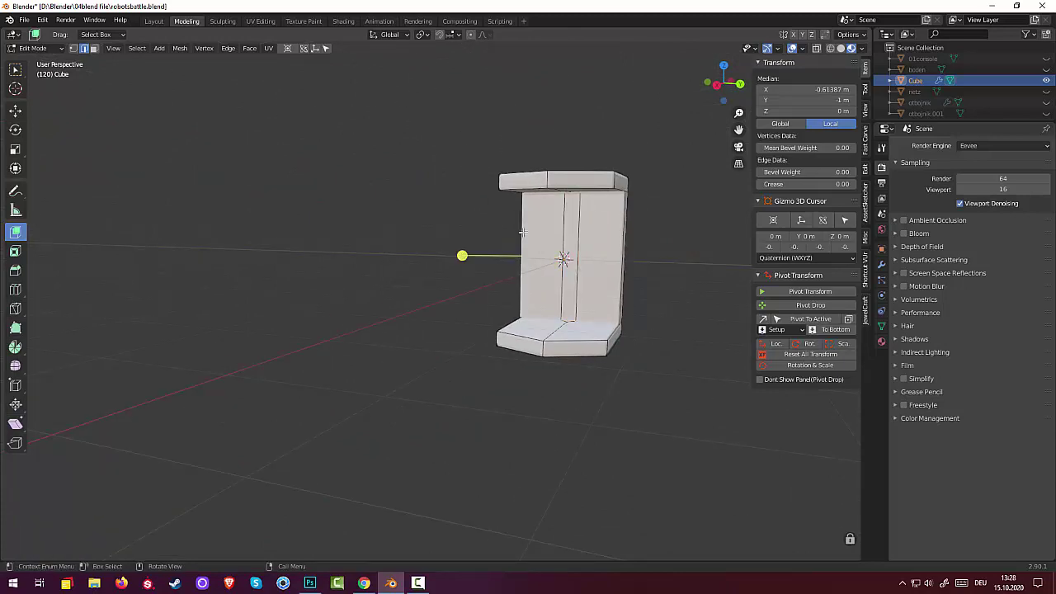
{"action": "key", "text": "ctrl+r"}
{"action": "scroll", "coordinate": [526, 231], "scroll_direction": "up", "scroll_amount": 1}
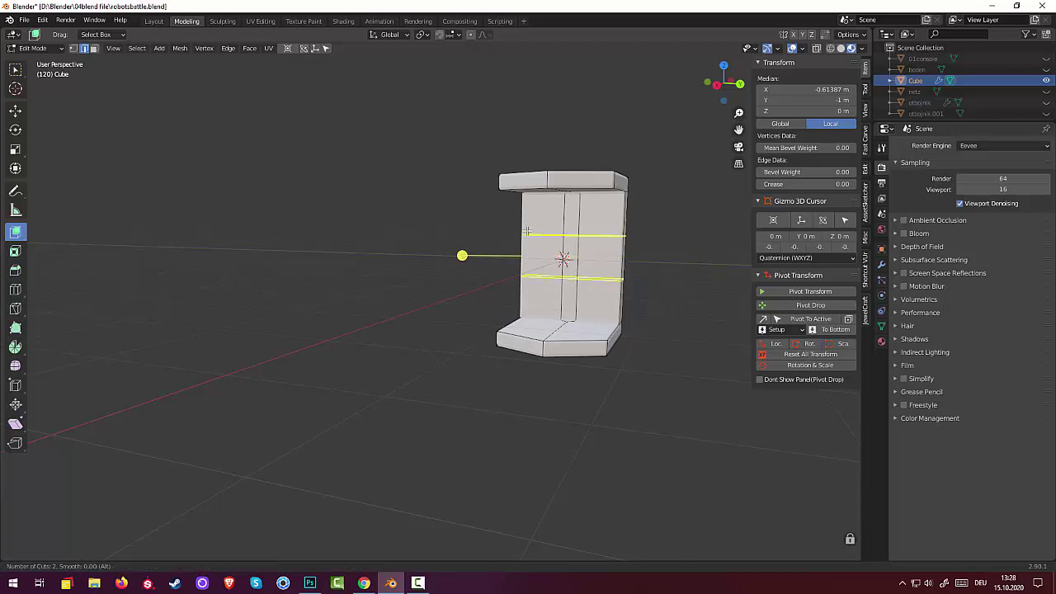
{"action": "left_click", "coordinate": [527, 231]}
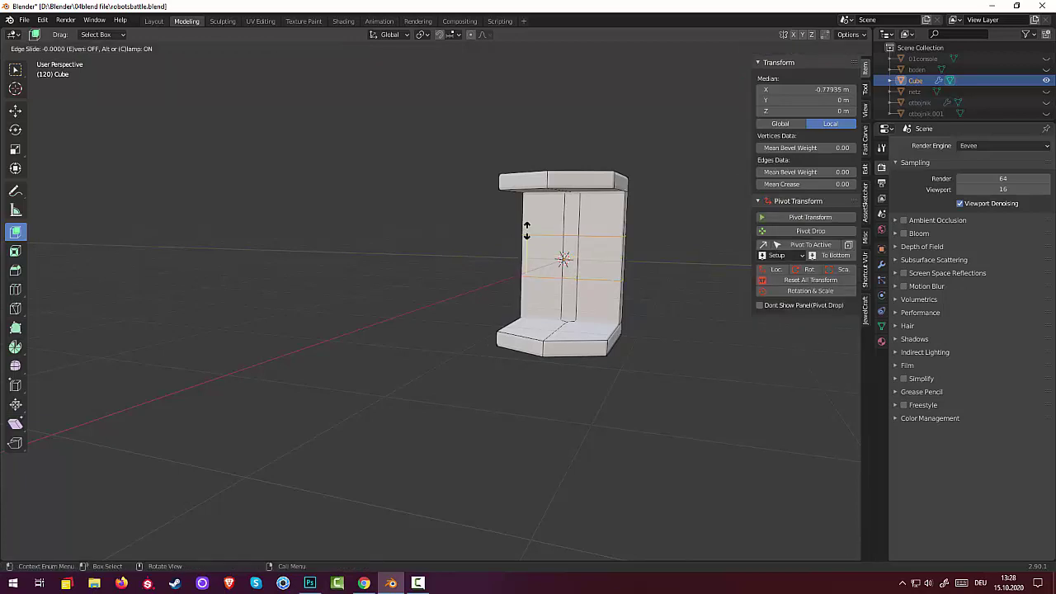
{"action": "right_click", "coordinate": [526, 231]}
{"action": "key", "text": "s"}
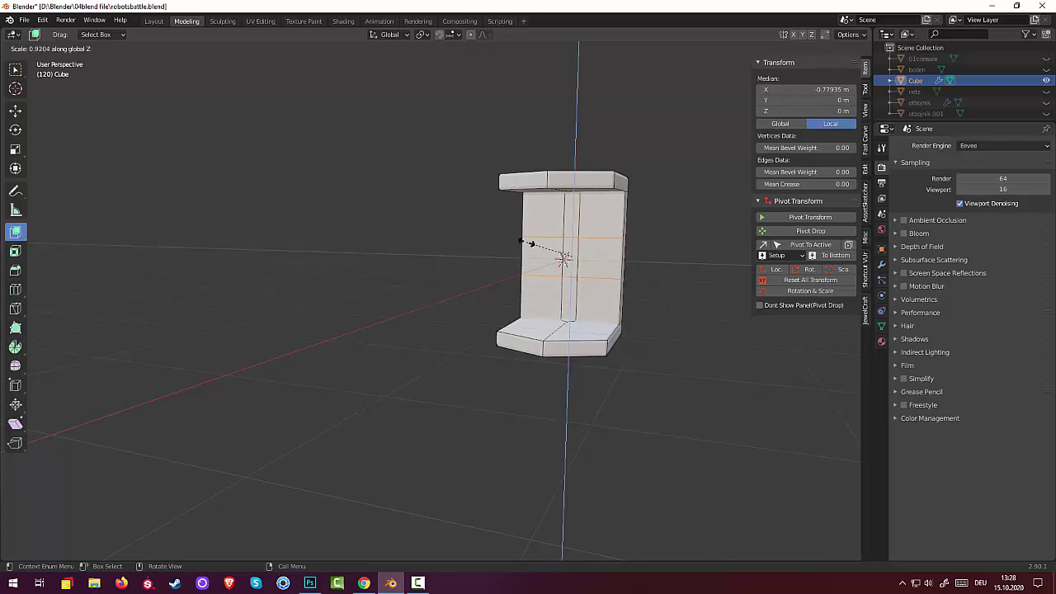
{"action": "left_click", "coordinate": [564, 262]}
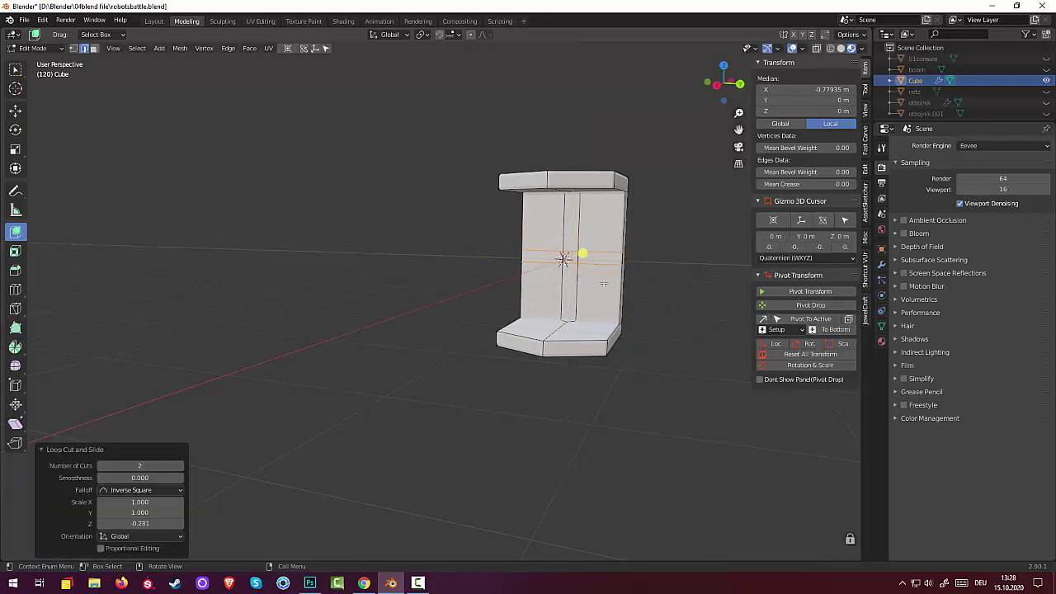
{"action": "left_click", "coordinate": [665, 356]}
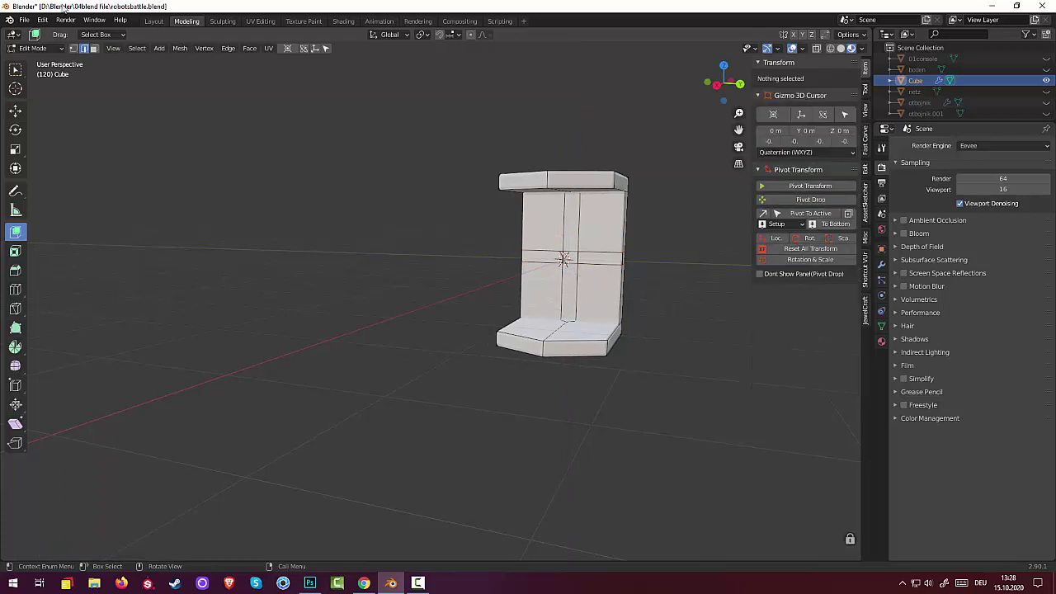
{"action": "left_click", "coordinate": [95, 49]}
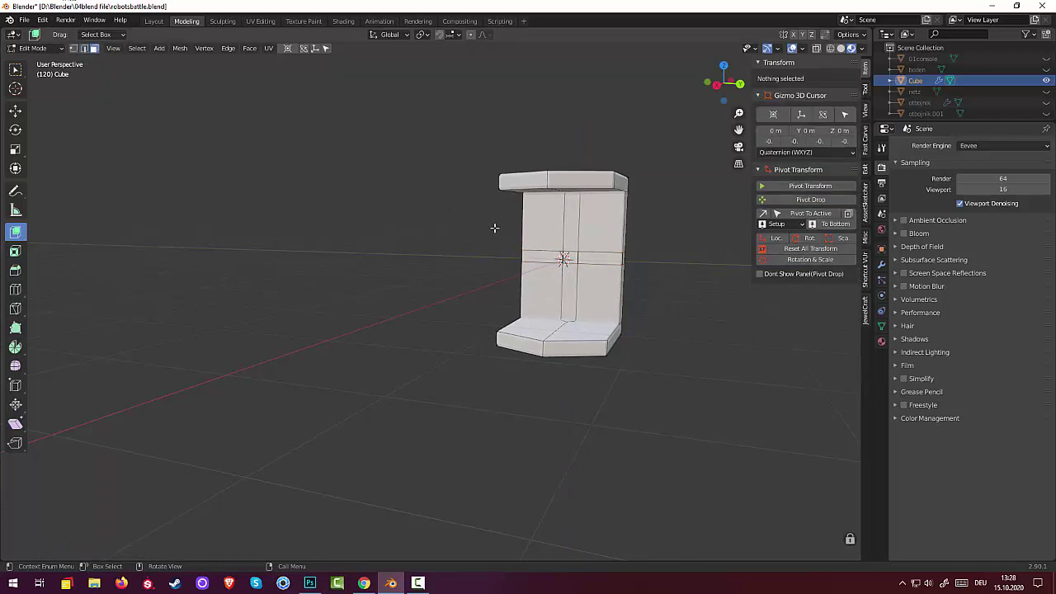
{"action": "left_click", "coordinate": [560, 230]}
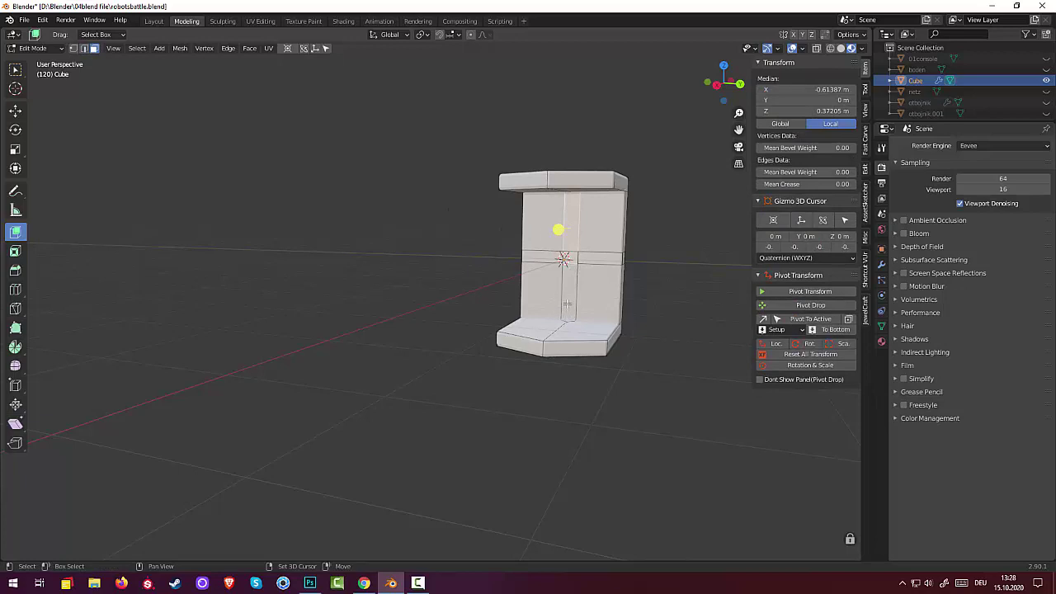
{"action": "left_click", "coordinate": [560, 260], "text": "ctrl"}
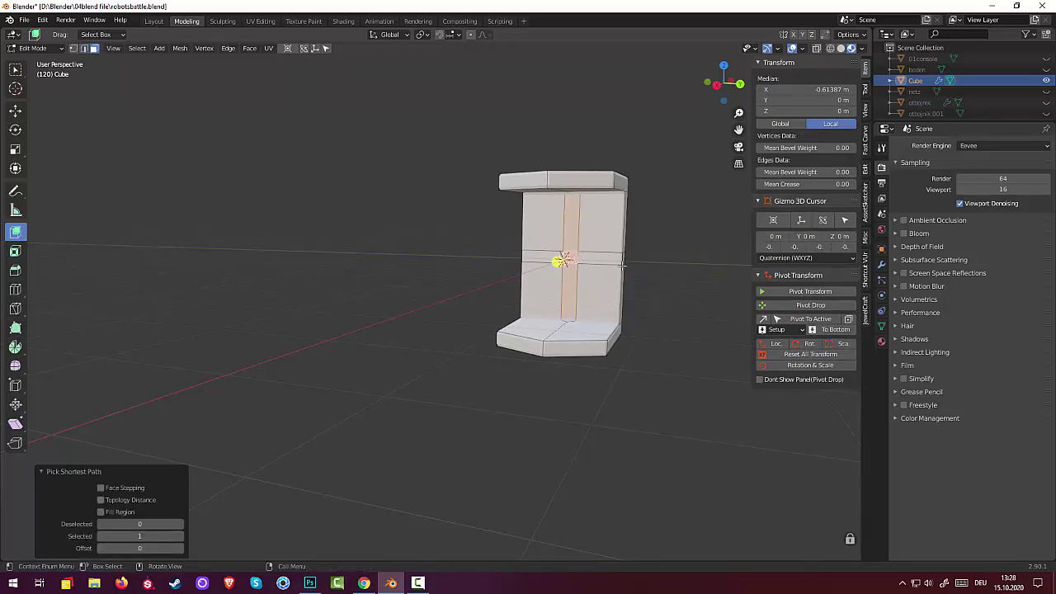
{"action": "scroll", "coordinate": [623, 264], "scroll_direction": "up", "scroll_amount": 6}
{"action": "left_click", "coordinate": [487, 203]}
{"action": "middle_click_drag", "start_coordinate": [501, 203], "coordinate": [470, 220]}
{"action": "left_click", "coordinate": [310, 156]}
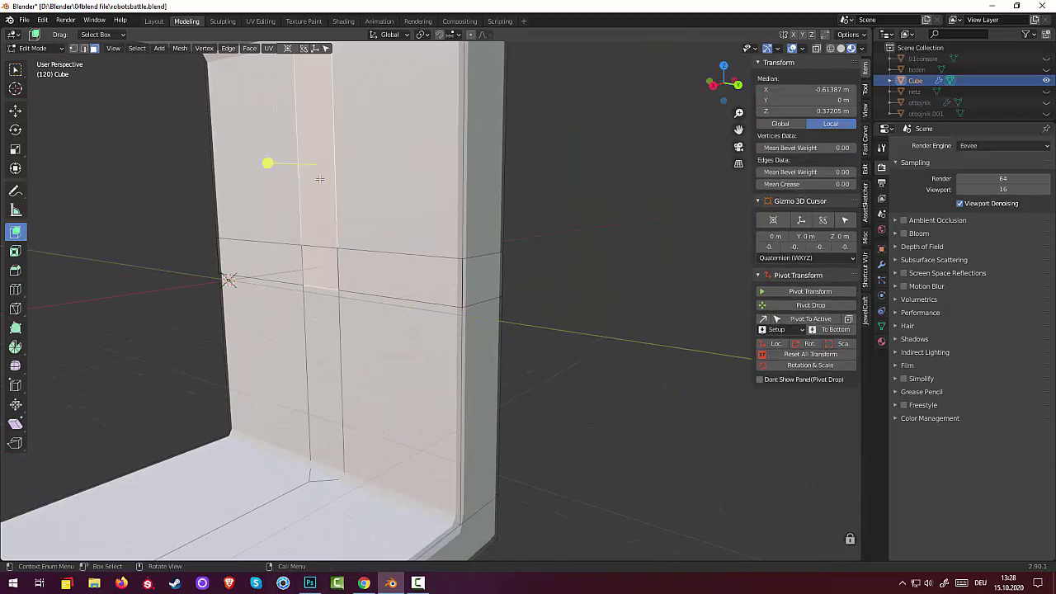
{"action": "left_click", "coordinate": [334, 330]}
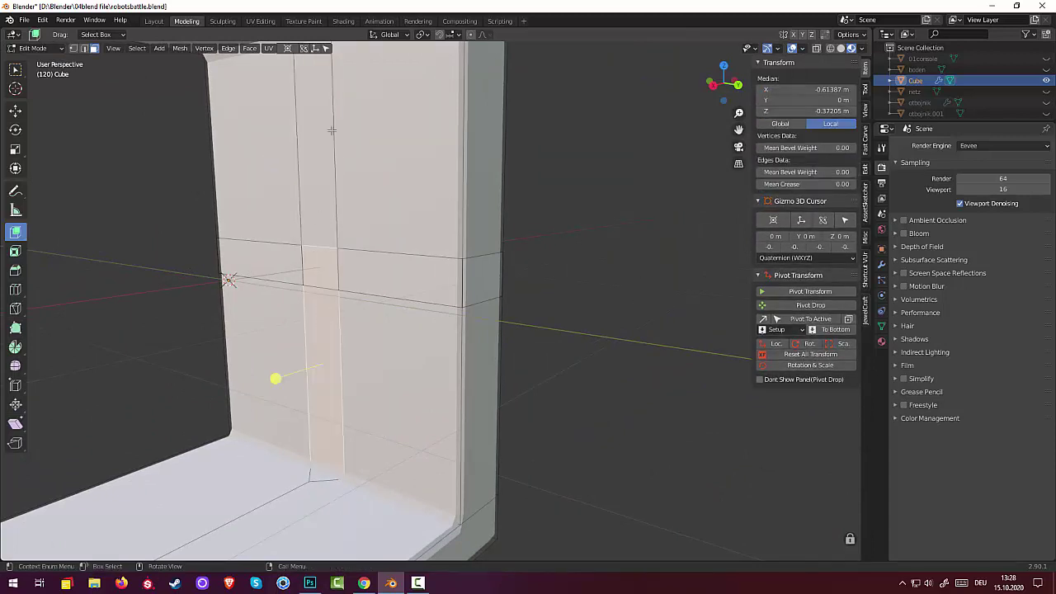
{"action": "left_click", "coordinate": [322, 161]}
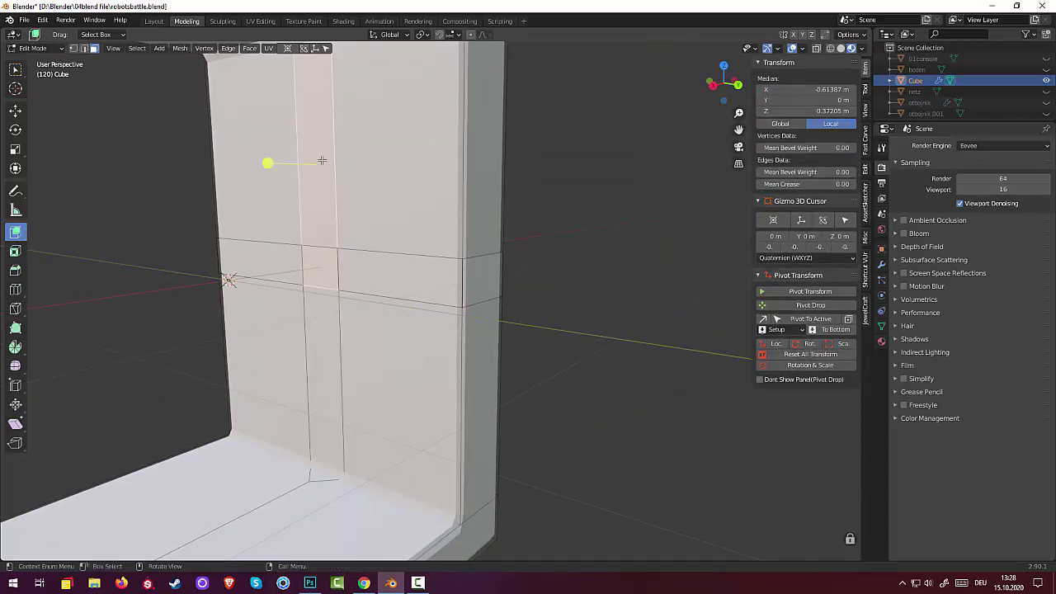
{"action": "left_click", "coordinate": [323, 257], "text": "alt"}
{"action": "mouse_move", "coordinate": [323, 244]}
{"action": "middle_mouse_down"}
{"action": "mouse_move", "coordinate": [339, 261]}
{"action": "mouse_move", "coordinate": [424, 270]}
{"action": "middle_mouse_up"}
{"action": "scroll", "coordinate": [339, 261], "scroll_direction": "down", "scroll_amount": 5}
{"action": "scroll", "coordinate": [339, 262], "scroll_direction": "down", "scroll_amount": 3}
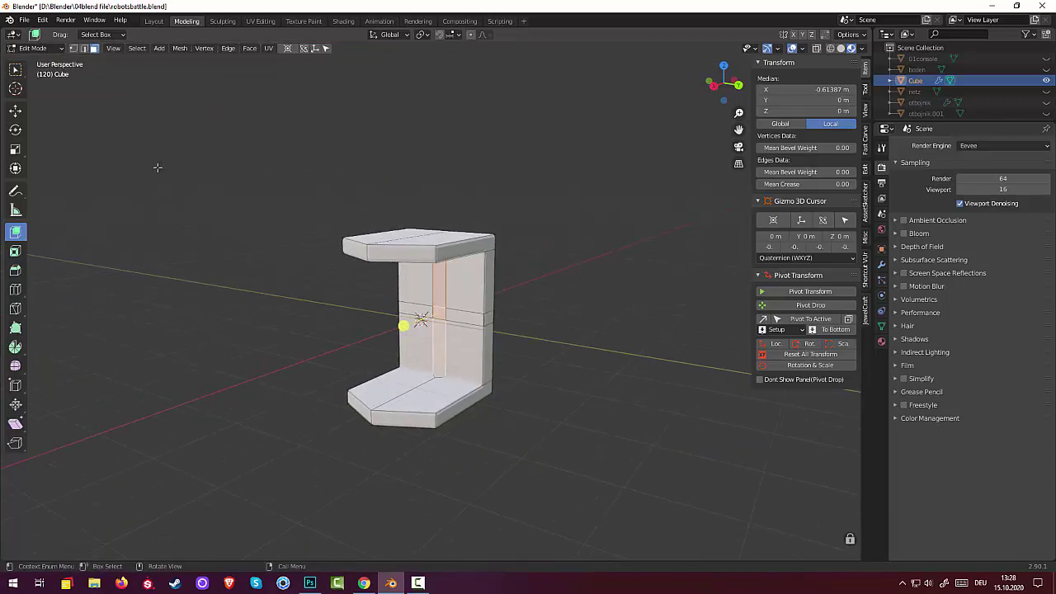
{"action": "left_click", "coordinate": [83, 48]}
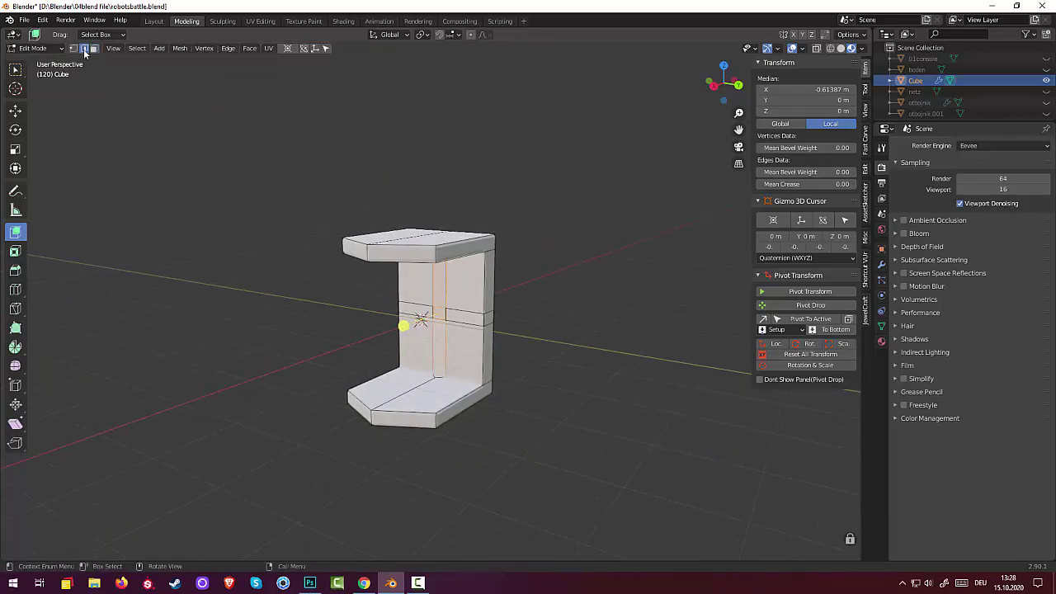
{"action": "left_click", "coordinate": [432, 348]}
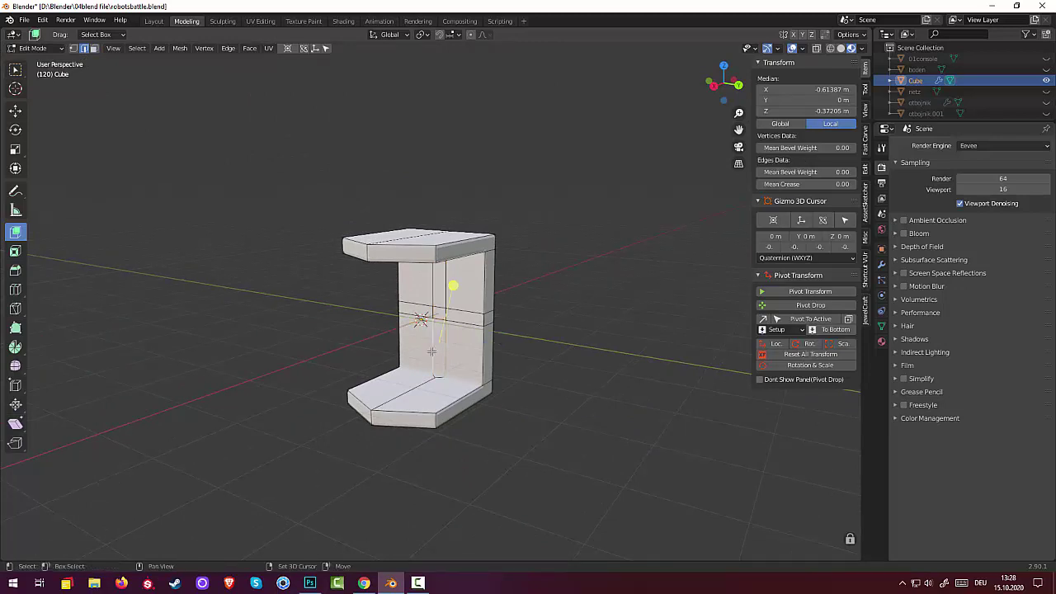
{"action": "key", "text": "alt+a"}
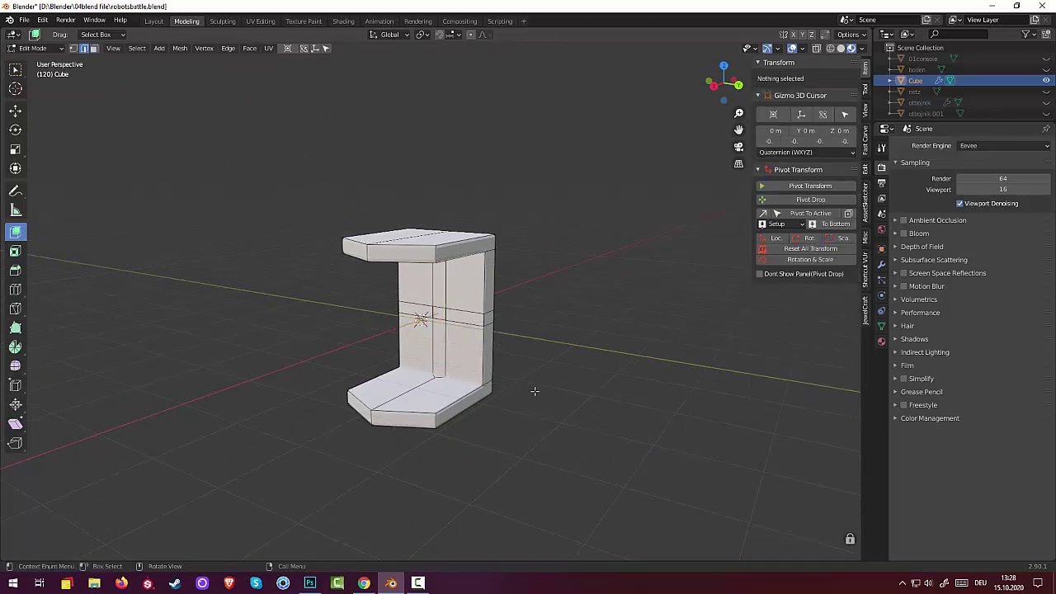
{"action": "mouse_move", "coordinate": [533, 388]}
{"action": "middle_mouse_down"}
{"action": "mouse_move", "coordinate": [523, 389]}
{"action": "mouse_move", "coordinate": [537, 383]}
{"action": "middle_mouse_up"}
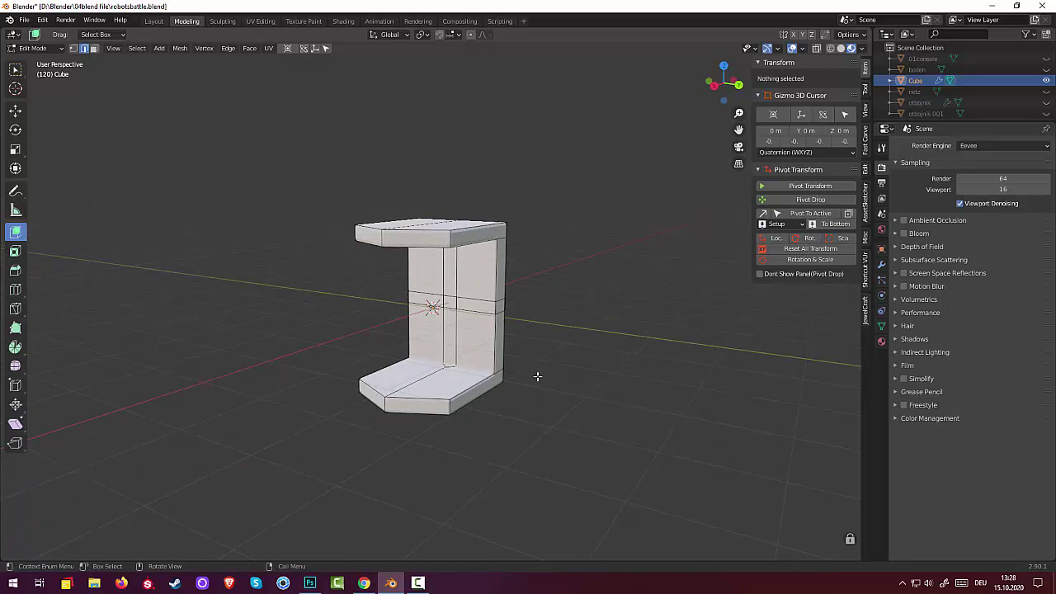
Step: Select the back-wall face strip and manifold-extrude it 1.241 m along its normal
{"action": "left_click", "coordinate": [453, 280]}
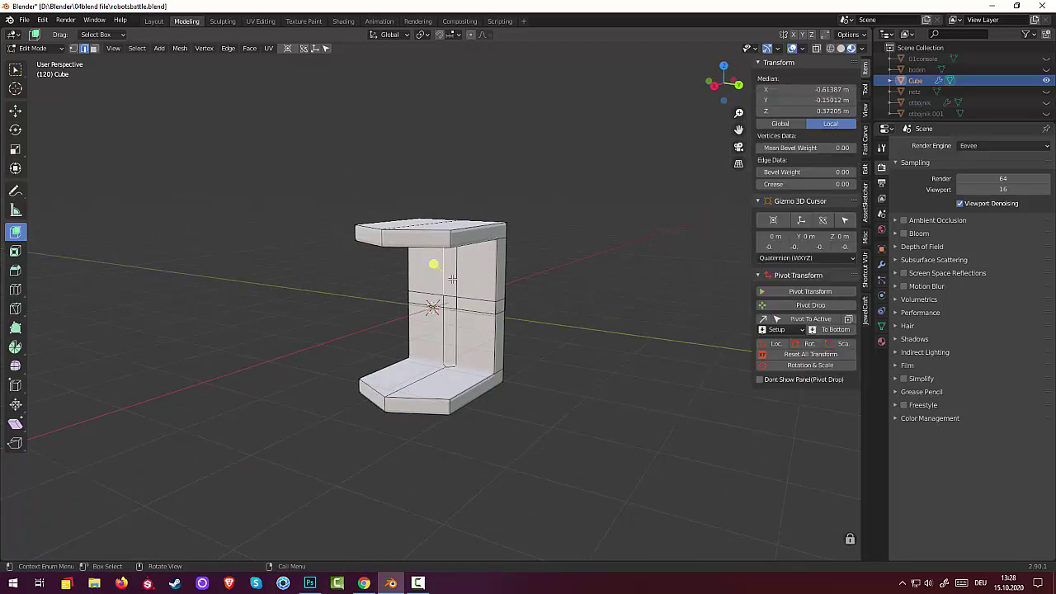
{"action": "left_click", "coordinate": [94, 48]}
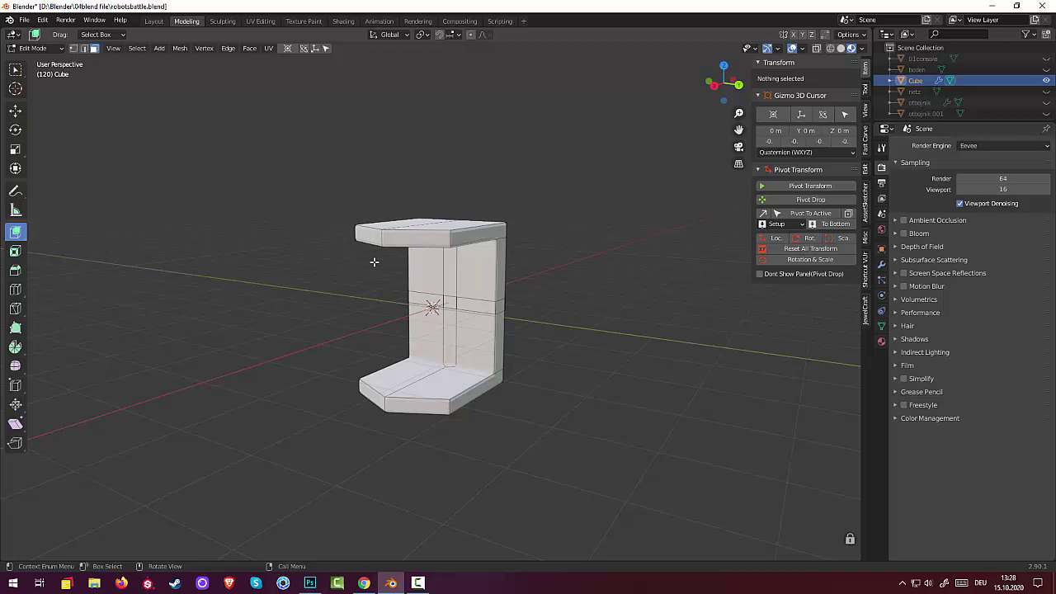
{"action": "left_click", "coordinate": [453, 280]}
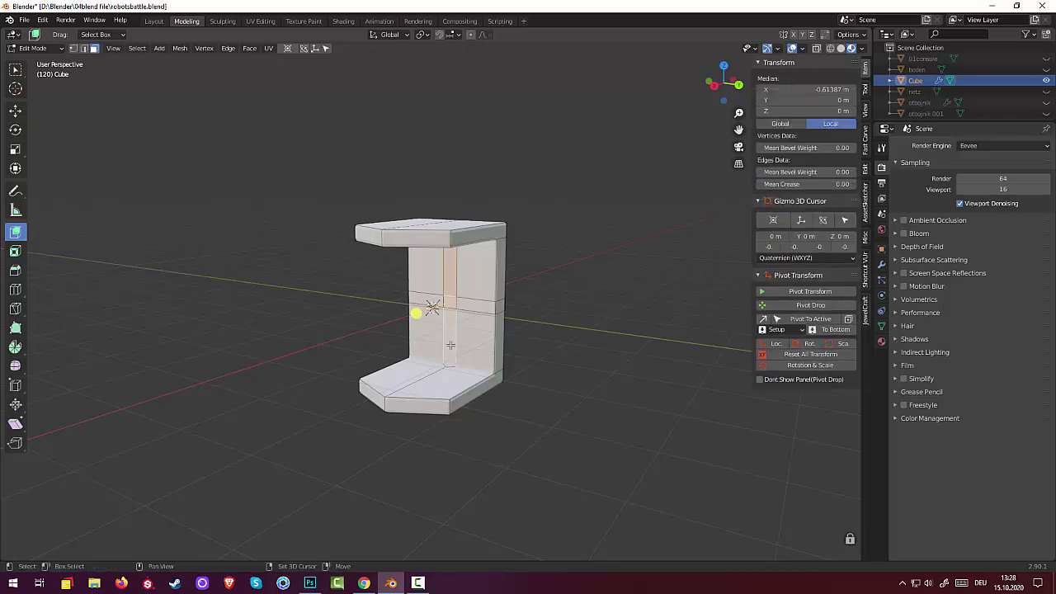
{"action": "middle_click_drag", "start_coordinate": [578, 329], "coordinate": [526, 368]}
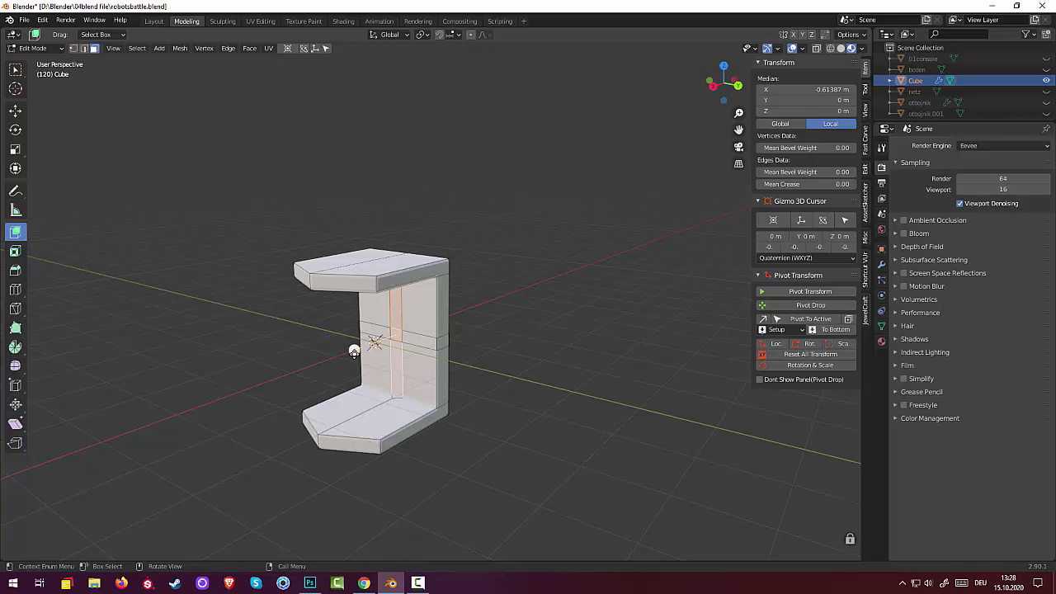
{"action": "left_click_drag", "start_coordinate": [354, 350], "coordinate": [317, 375]}
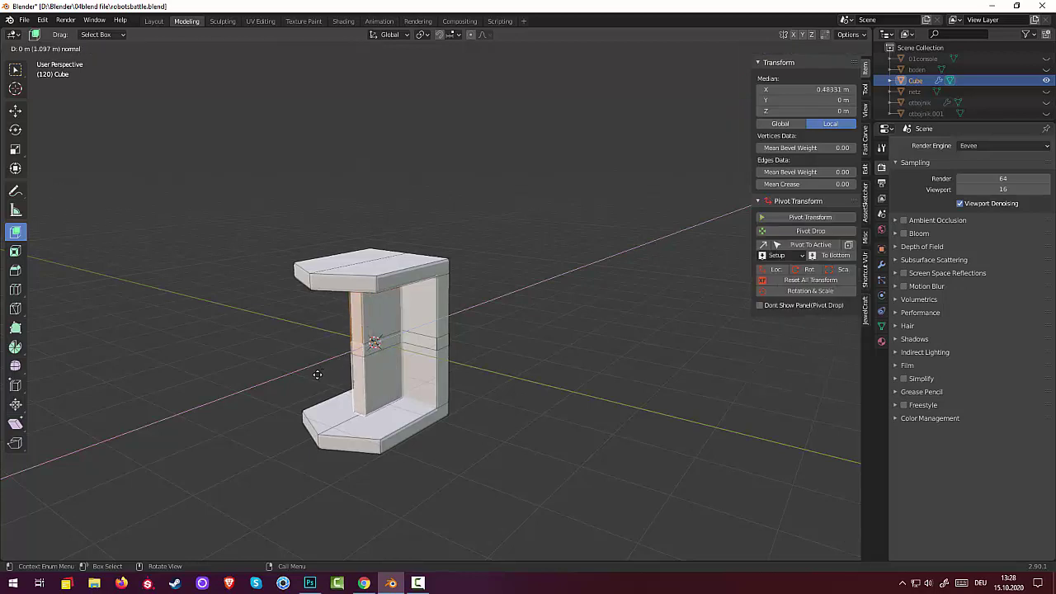
{"action": "left_click_drag", "start_coordinate": [317, 376], "coordinate": [314, 377]}
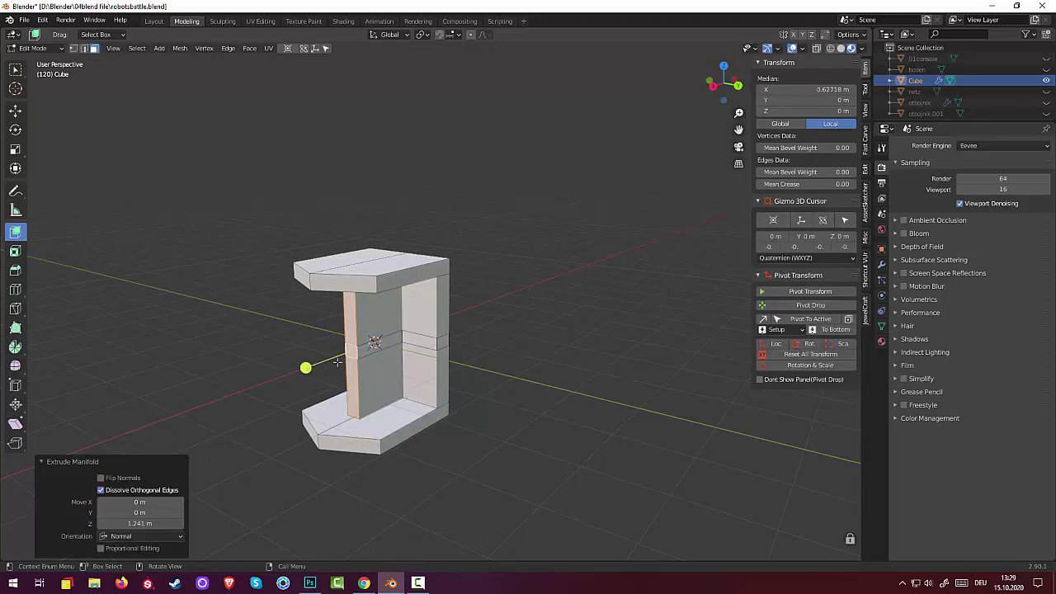
{"action": "left_click", "coordinate": [349, 353]}
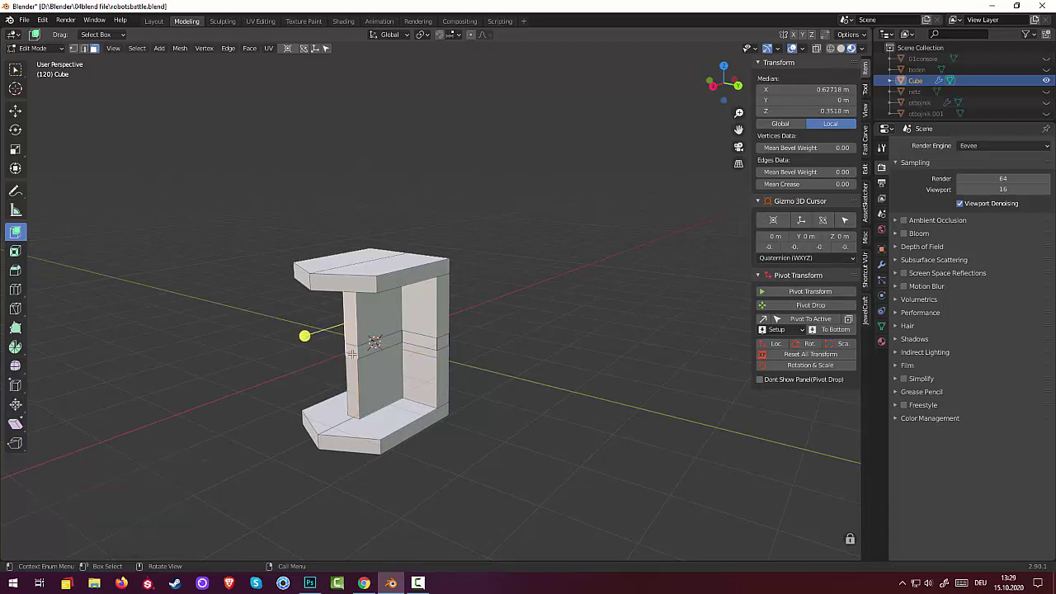
{"action": "mouse_move", "coordinate": [305, 335]}
{"action": "left_mouse_down"}
{"action": "mouse_move", "coordinate": [317, 337]}
{"action": "mouse_move", "coordinate": [307, 343]}
{"action": "left_mouse_up"}
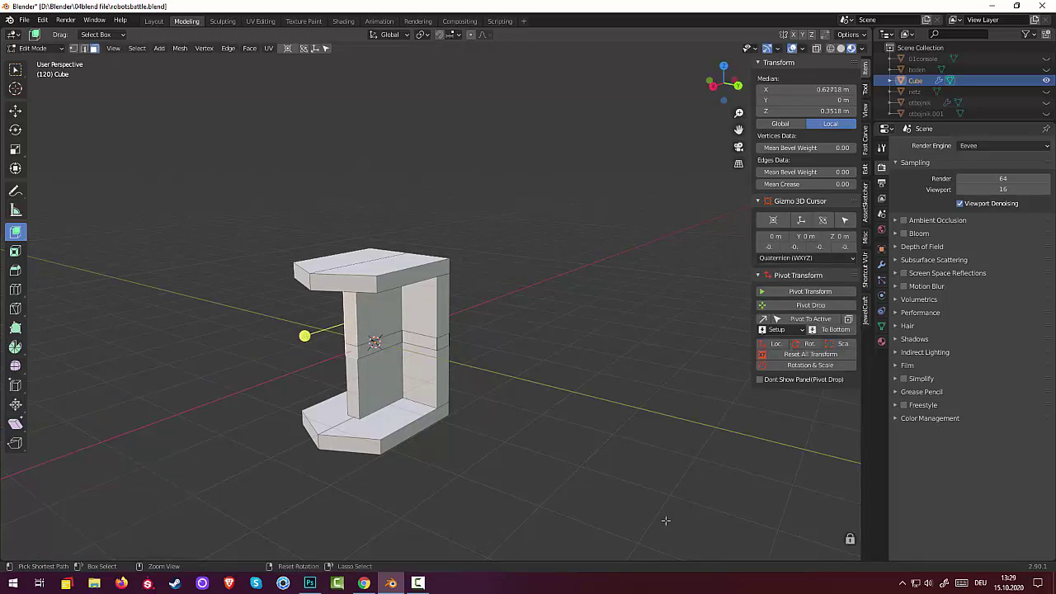
Step: Undo three times to remove the extruded slab and restore the plain back wall
{"action": "key", "text": "ctrl+z"}
{"action": "key", "text": "ctrl+z"}
{"action": "key", "text": "ctrl+z"}
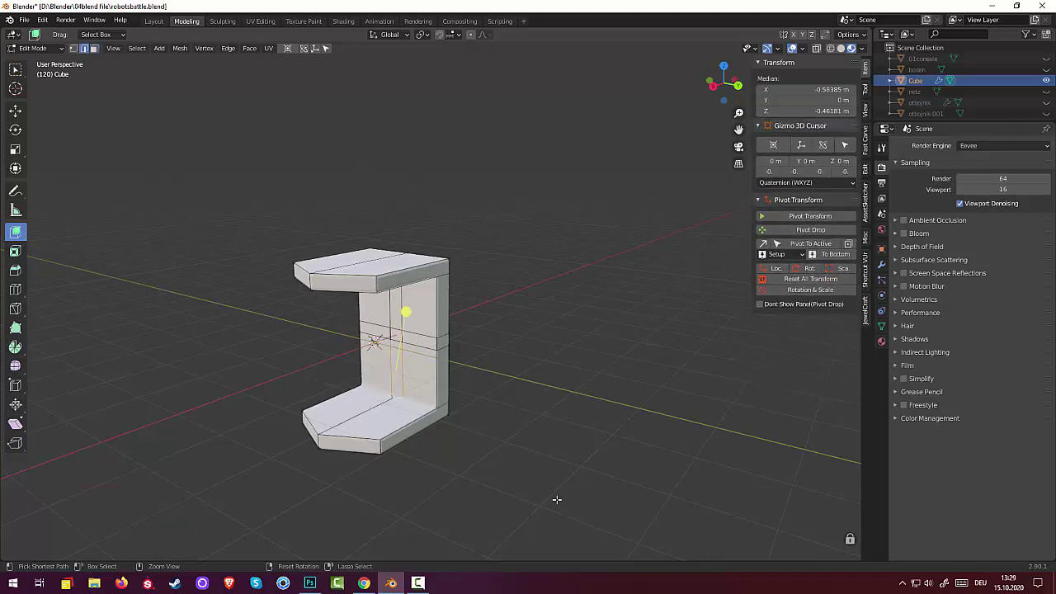
{"action": "key", "text": "ctrl+z"}
{"action": "key", "text": "ctrl+z"}
{"action": "key", "text": "ctrl+z"}
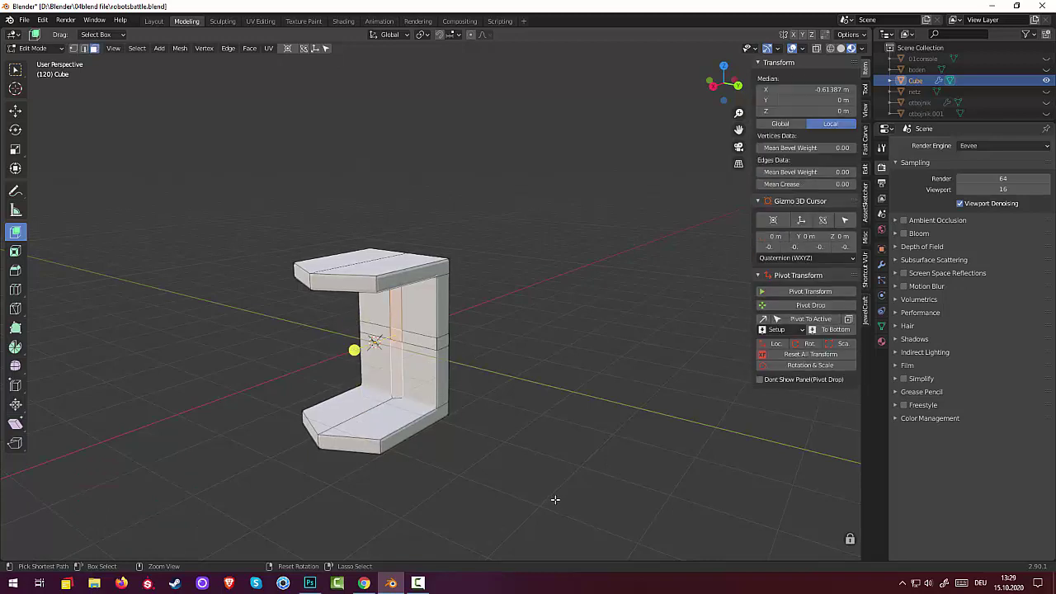
{"action": "key", "text": "ctrl+z"}
{"action": "key", "text": "ctrl+z"}
{"action": "key", "text": "ctrl+z"}
{"action": "key", "text": "ctrl+z"}
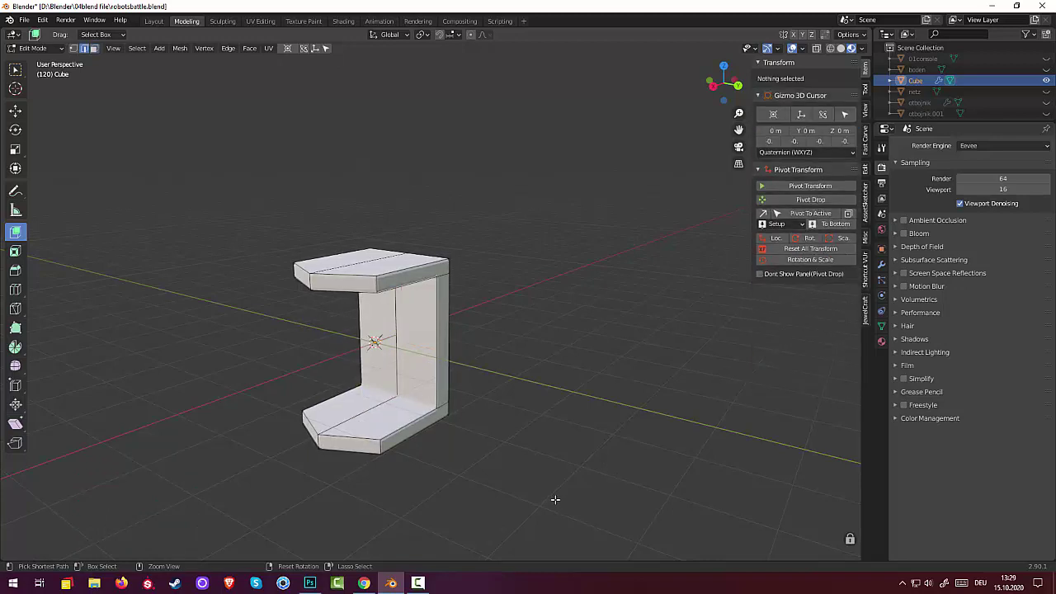
{"action": "mouse_move", "coordinate": [542, 483]}
{"action": "middle_mouse_down"}
{"action": "mouse_move", "coordinate": [551, 469]}
{"action": "mouse_move", "coordinate": [540, 458]}
{"action": "middle_mouse_up"}
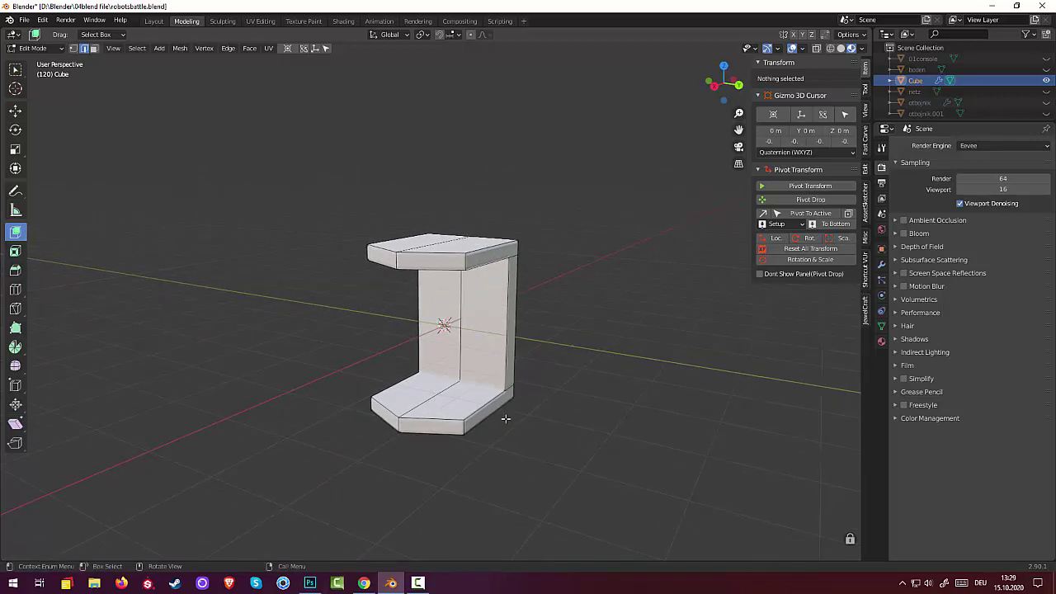
{"action": "middle_click_drag", "start_coordinate": [491, 379], "coordinate": [495, 392]}
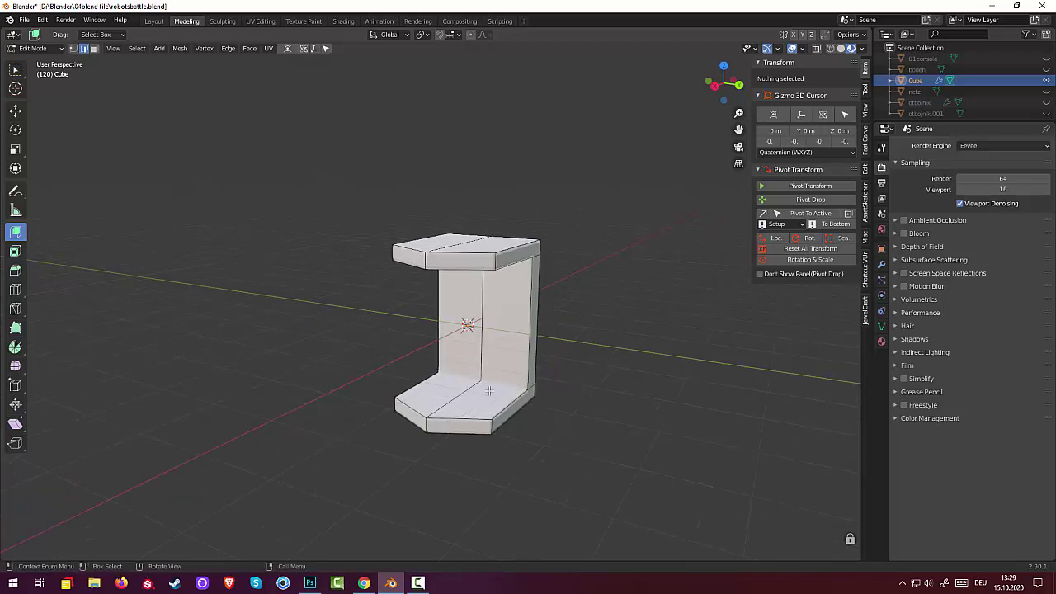
Step: Select another vertical edge loop across the shelves and bevel it into a 0.154 m strip
{"action": "left_click", "coordinate": [502, 388]}
{"action": "middle_click_drag", "start_coordinate": [561, 352], "coordinate": [426, 284]}
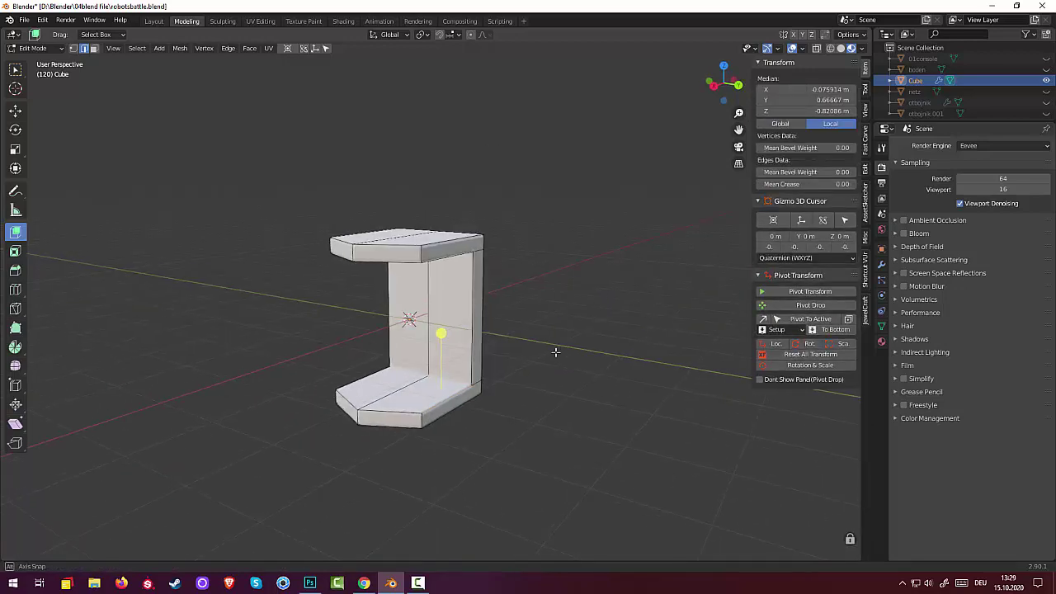
{"action": "left_click", "coordinate": [448, 307]}
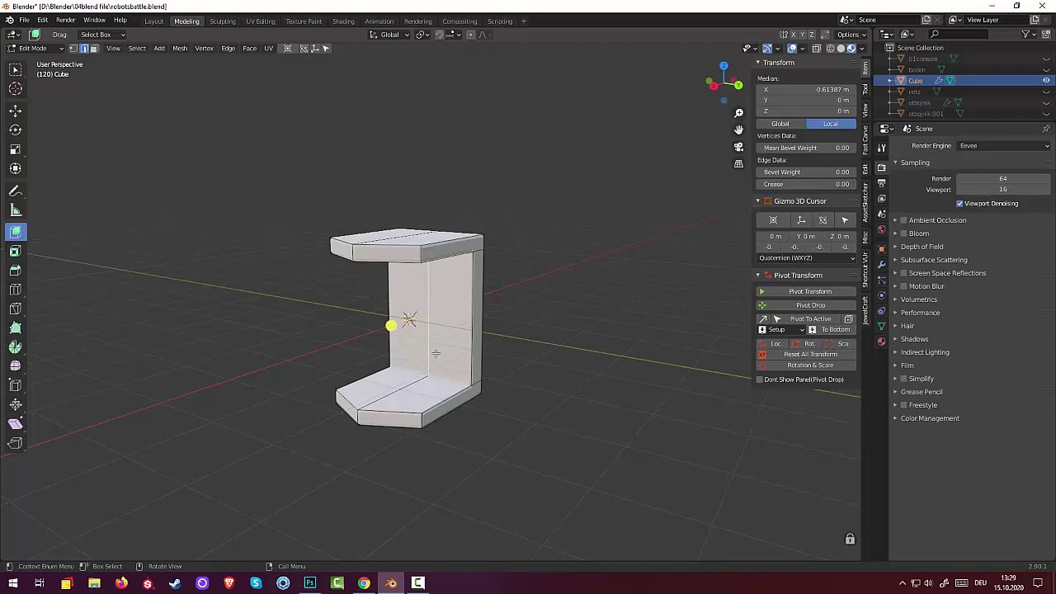
{"action": "left_click", "coordinate": [441, 343], "text": "alt"}
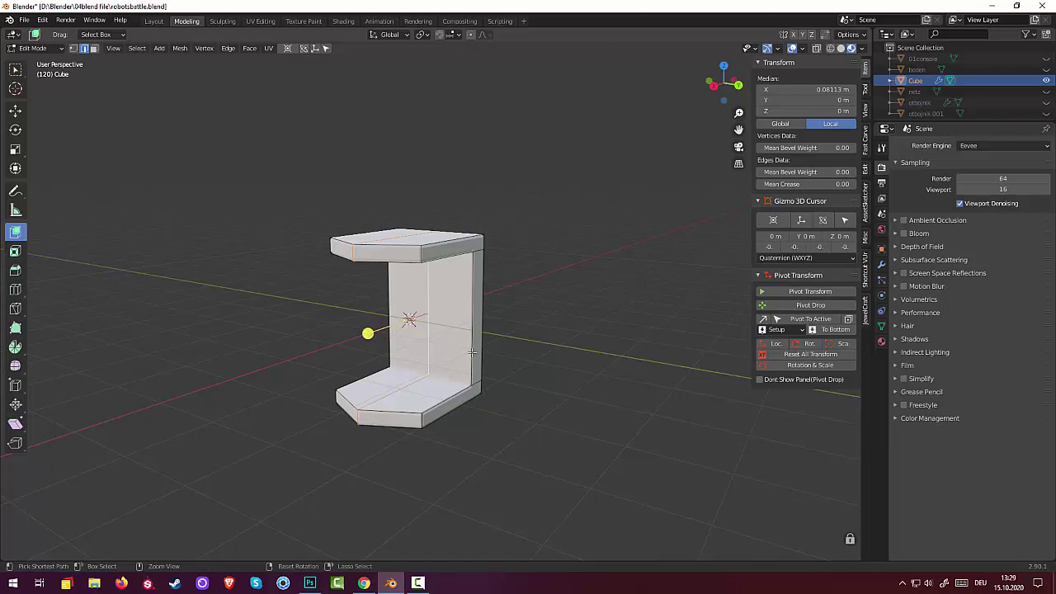
{"action": "key", "text": "ctrl+b"}
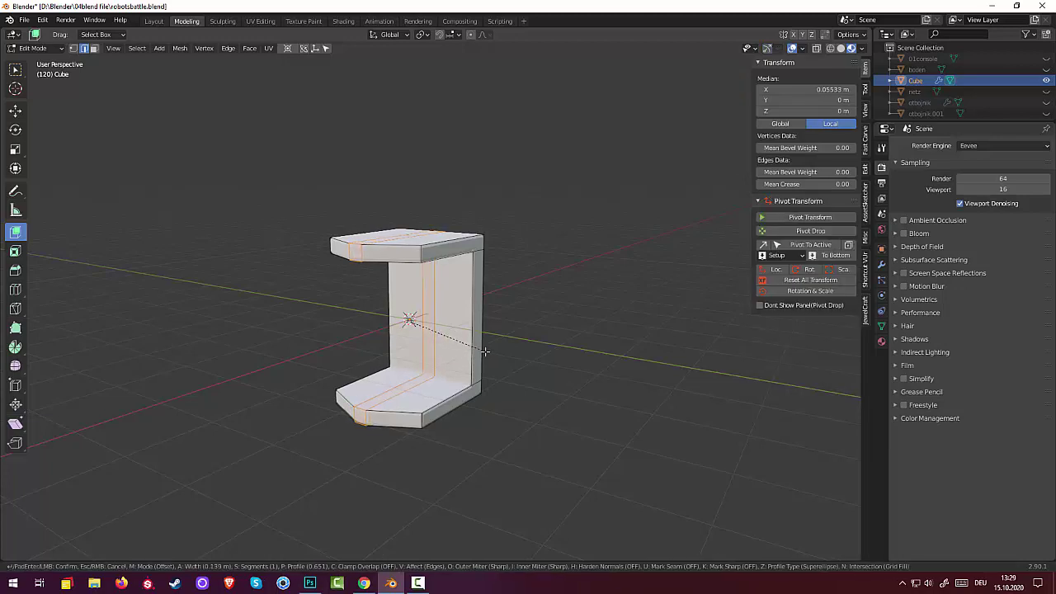
{"action": "left_click", "coordinate": [487, 352]}
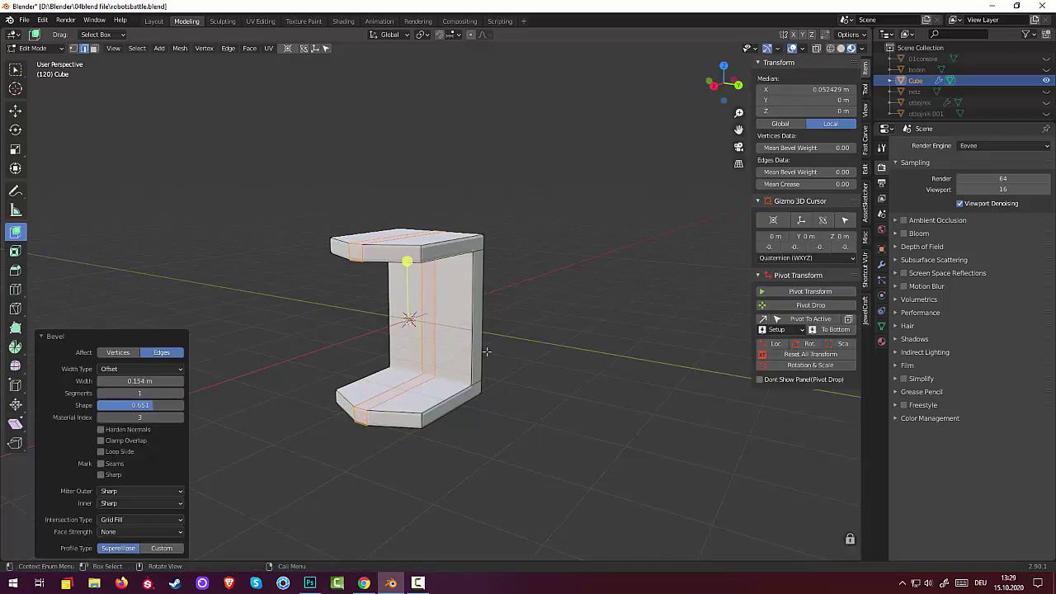
{"action": "left_click", "coordinate": [516, 395]}
{"action": "middle_click_drag", "start_coordinate": [463, 364], "coordinate": [475, 345]}
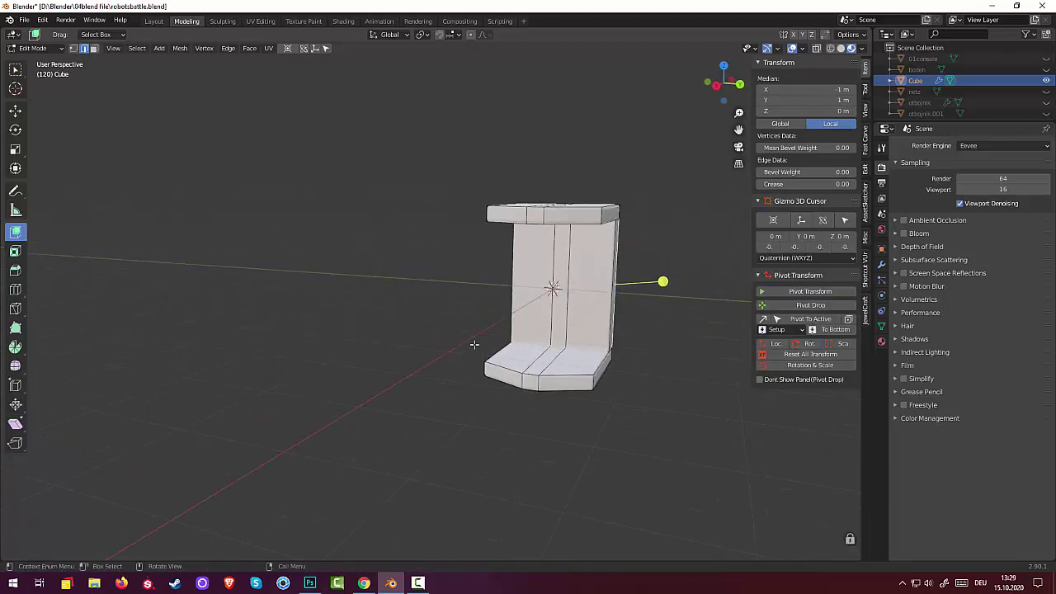
Step: Cut two horizontal edge loops across the middle and scale them close together along Z
{"action": "left_click", "coordinate": [520, 287]}
{"action": "key", "text": "ctrl+r"}
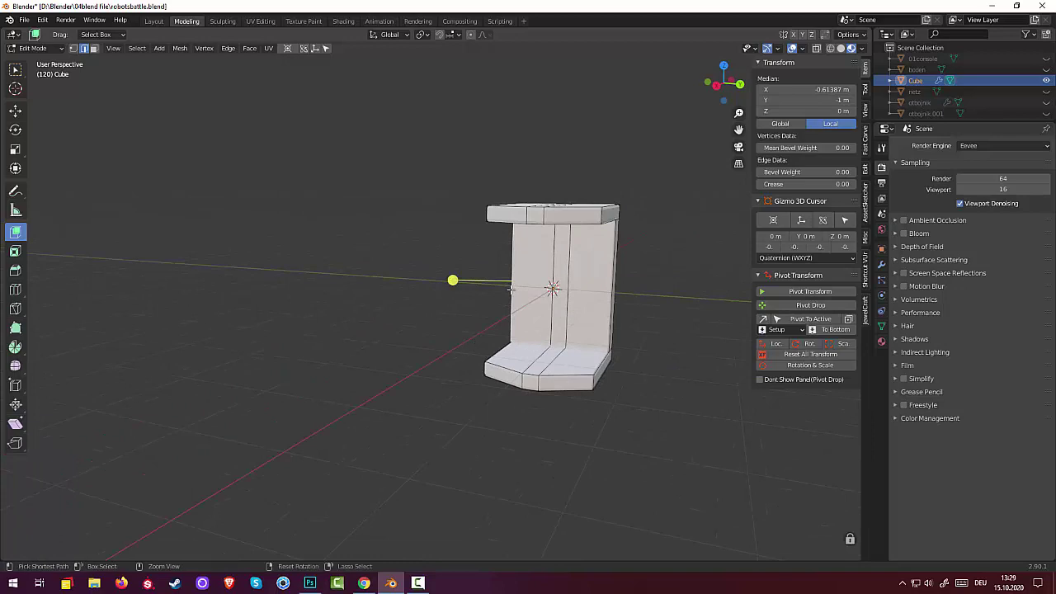
{"action": "scroll", "coordinate": [512, 289], "scroll_direction": "up", "scroll_amount": 1}
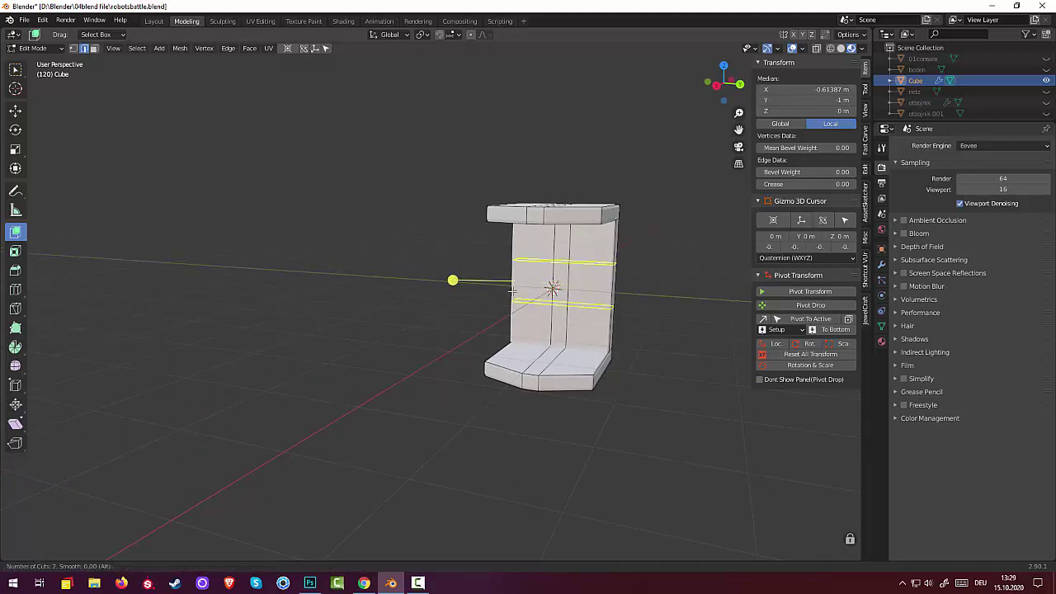
{"action": "left_click", "coordinate": [512, 287]}
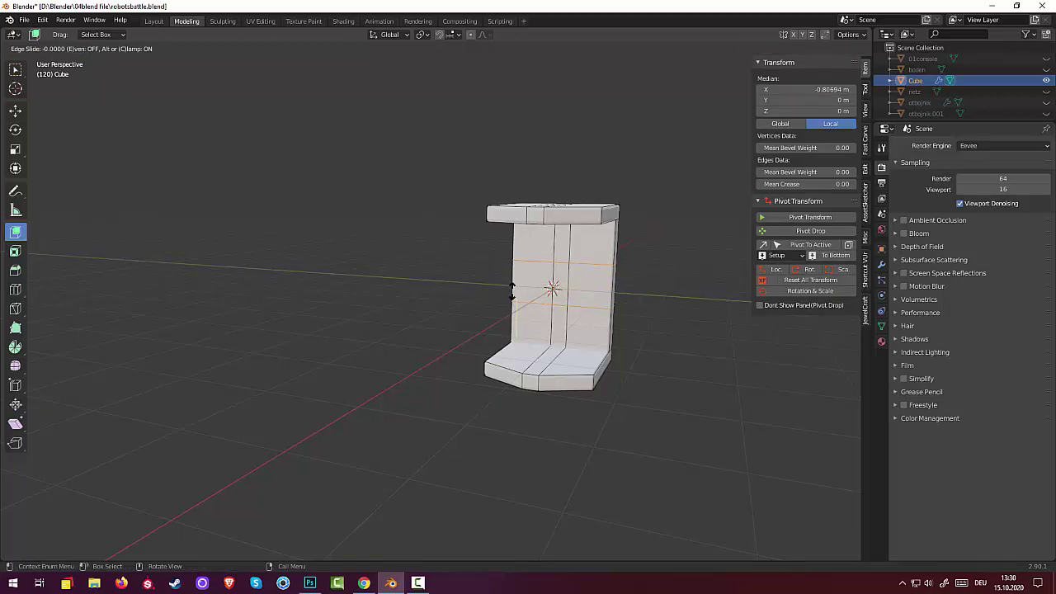
{"action": "right_click", "coordinate": [512, 289]}
{"action": "key", "text": "s"}
{"action": "key", "text": "z"}
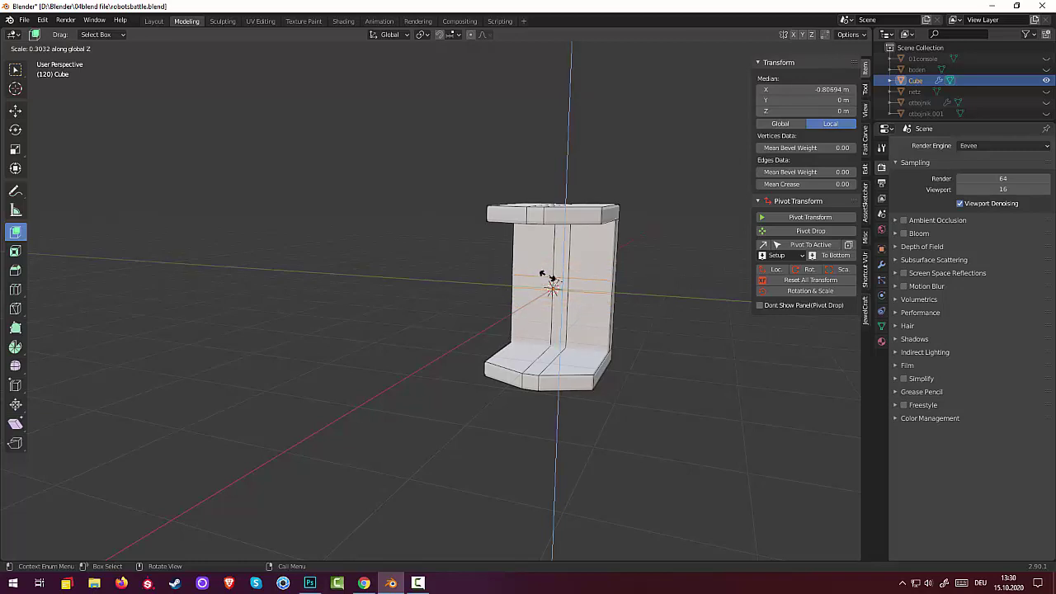
{"action": "left_click", "coordinate": [575, 275]}
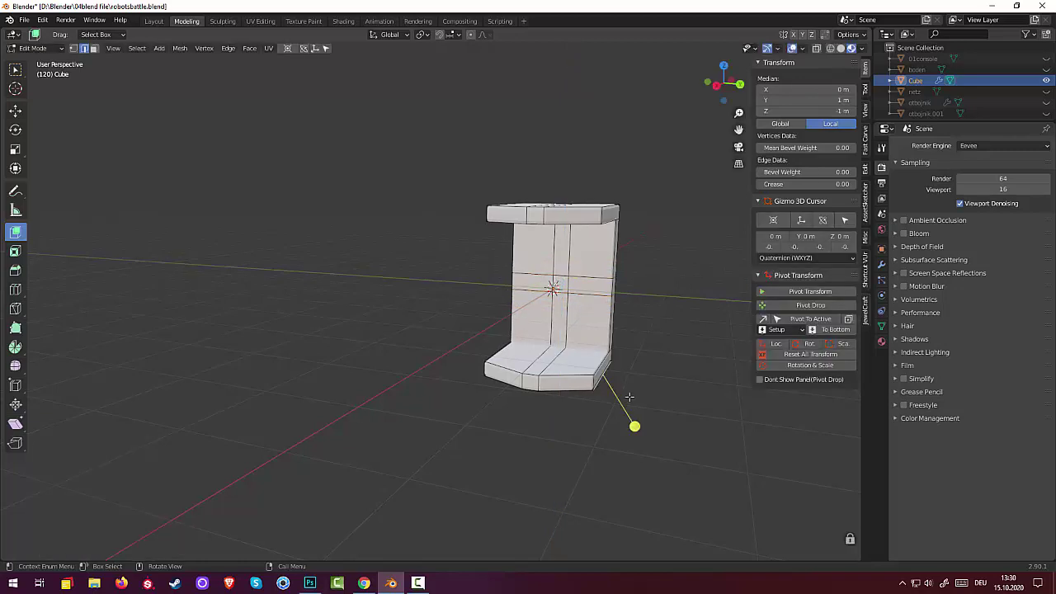
Step: In face select mode, select the narrow front face between the new loops
{"action": "middle_click_drag", "start_coordinate": [628, 399], "coordinate": [620, 396]}
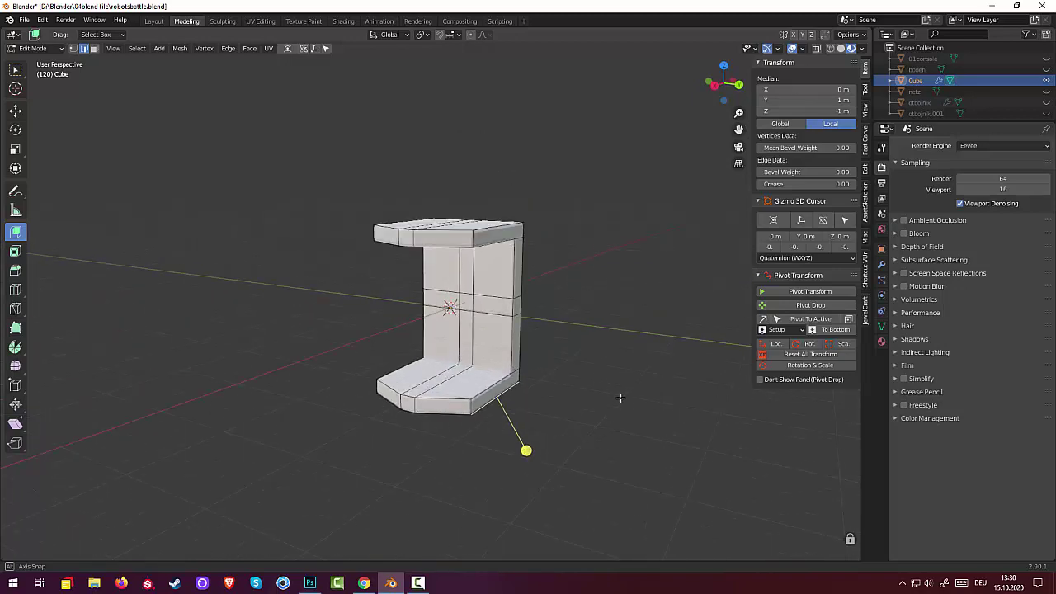
{"action": "left_click", "coordinate": [429, 379]}
{"action": "scroll", "coordinate": [435, 382], "scroll_direction": "down", "scroll_amount": 1}
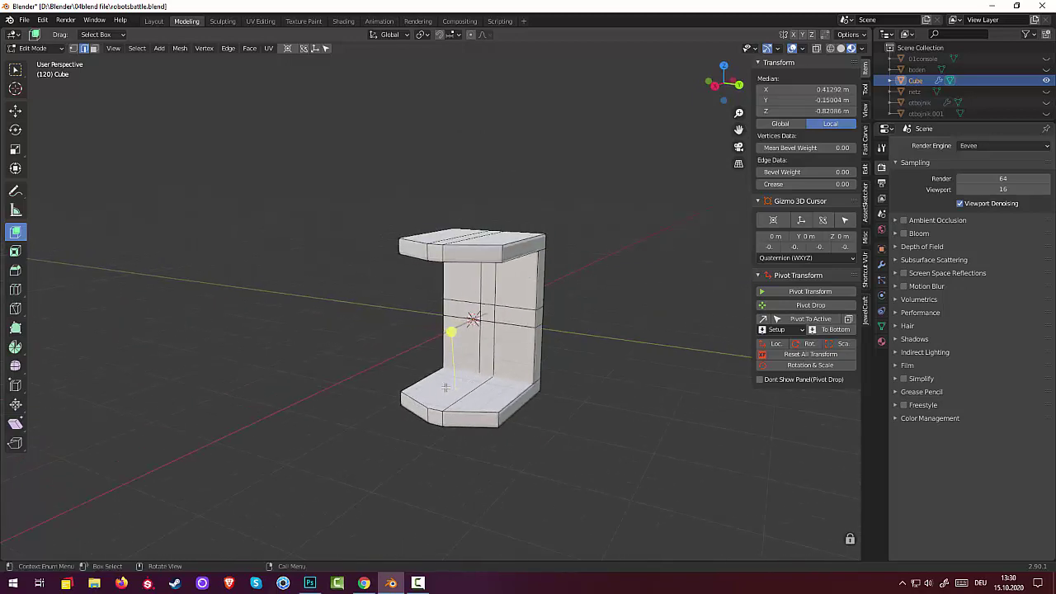
{"action": "scroll", "coordinate": [434, 381], "scroll_direction": "down", "scroll_amount": 1}
{"action": "middle_click_drag", "start_coordinate": [481, 380], "coordinate": [475, 395]}
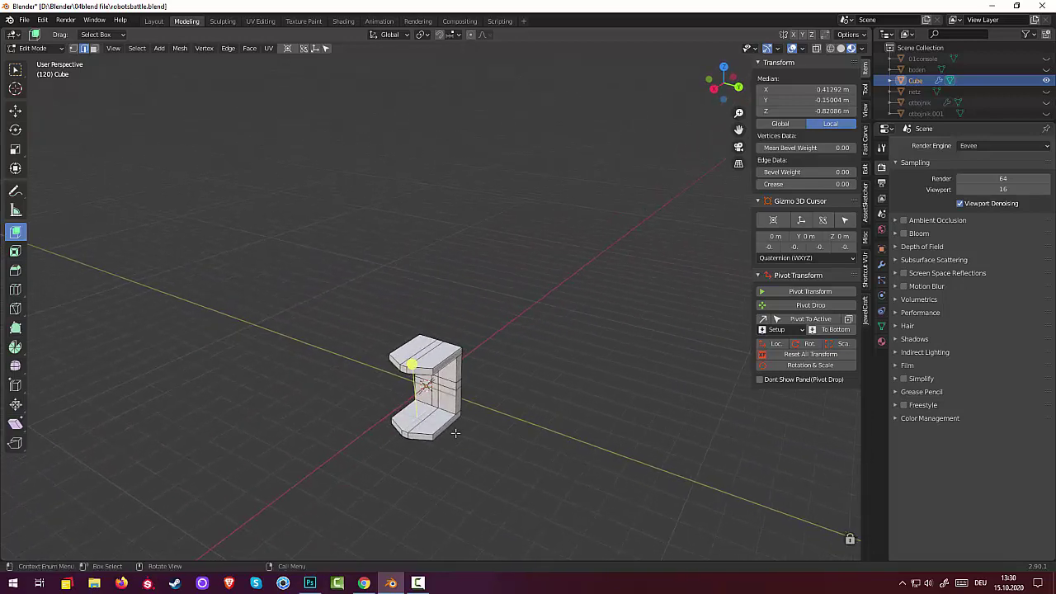
{"action": "left_click", "coordinate": [396, 422]}
{"action": "left_click", "coordinate": [94, 48]}
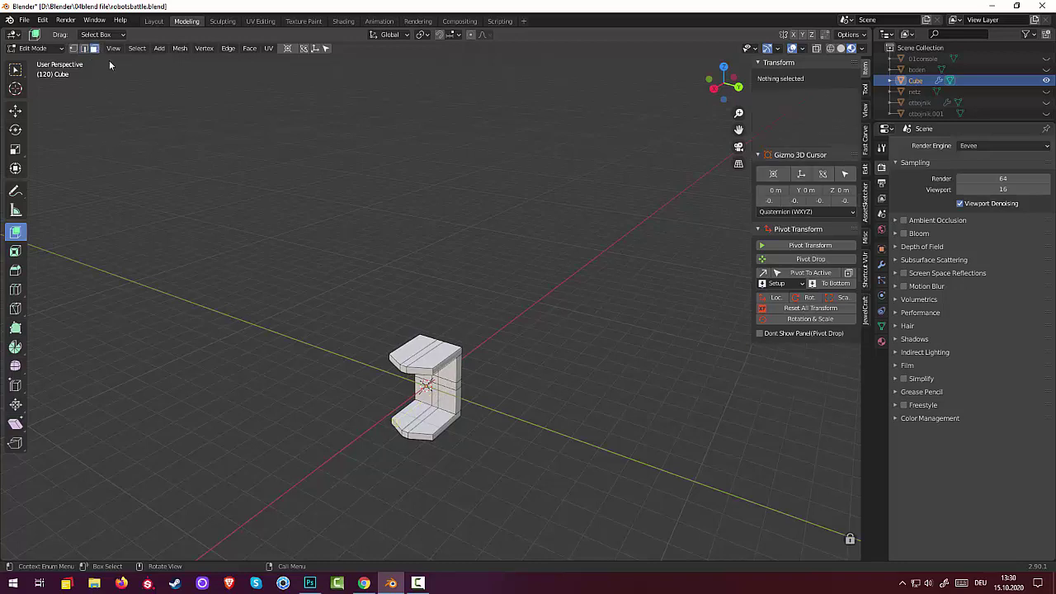
{"action": "mouse_move", "coordinate": [462, 409]}
{"action": "middle_mouse_down"}
{"action": "mouse_move", "coordinate": [471, 358]}
{"action": "mouse_move", "coordinate": [446, 294]}
{"action": "middle_mouse_up"}
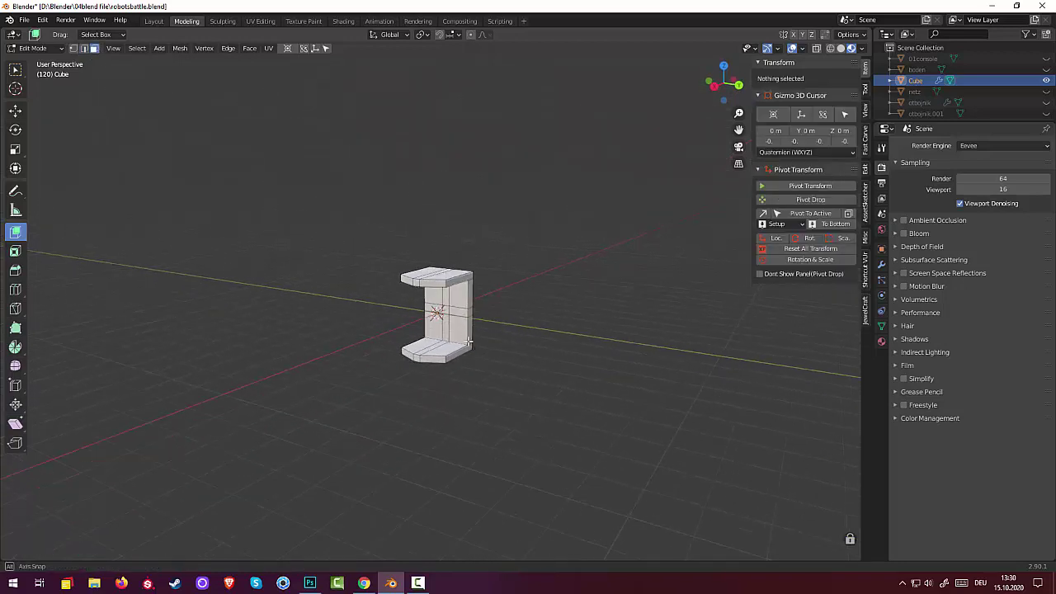
{"action": "left_click", "coordinate": [446, 295]}
{"action": "left_click", "coordinate": [447, 329], "text": "shift"}
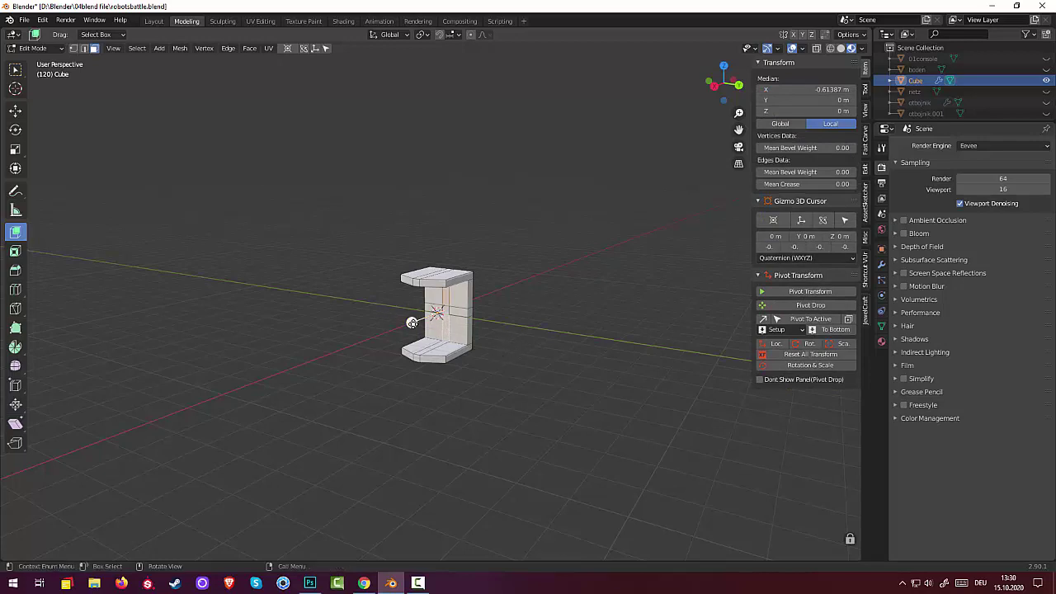
Step: Extrude the selected middle face inward along its normal
{"action": "left_click_drag", "start_coordinate": [410, 322], "coordinate": [394, 330]}
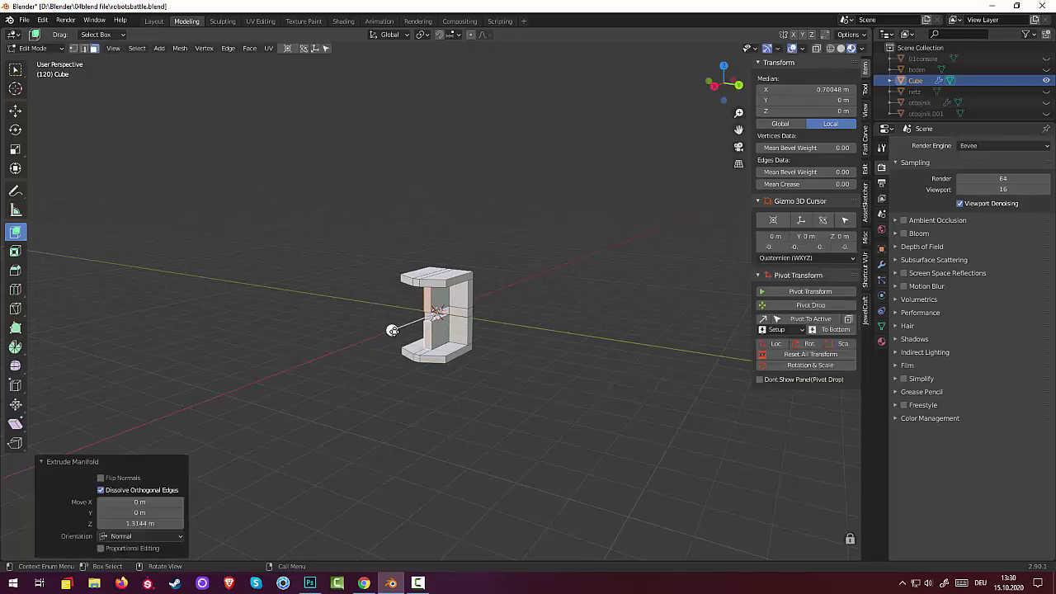
{"action": "left_click", "coordinate": [523, 357]}
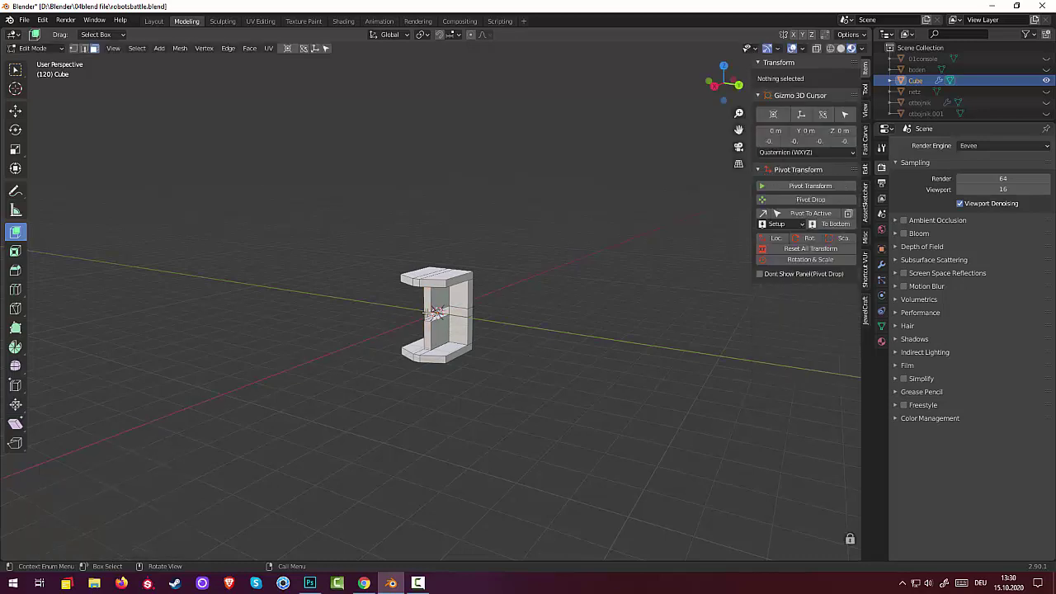
{"action": "left_click", "coordinate": [427, 314]}
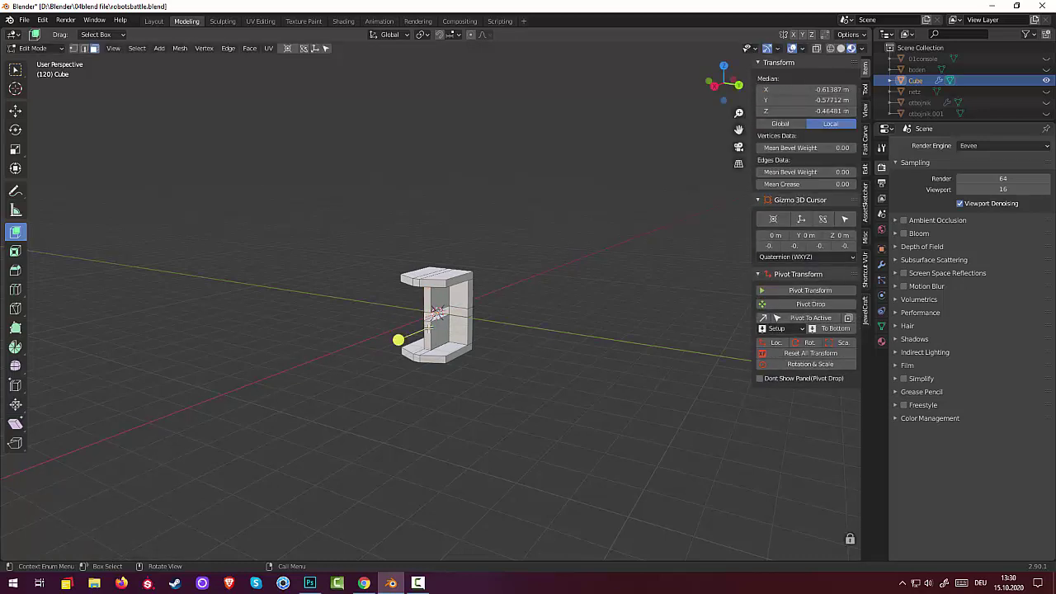
Step: Move two edges of the extruded piece 1.304 m along X to form a slanted brace
{"action": "left_click", "coordinate": [84, 49]}
{"action": "left_click", "coordinate": [429, 324]}
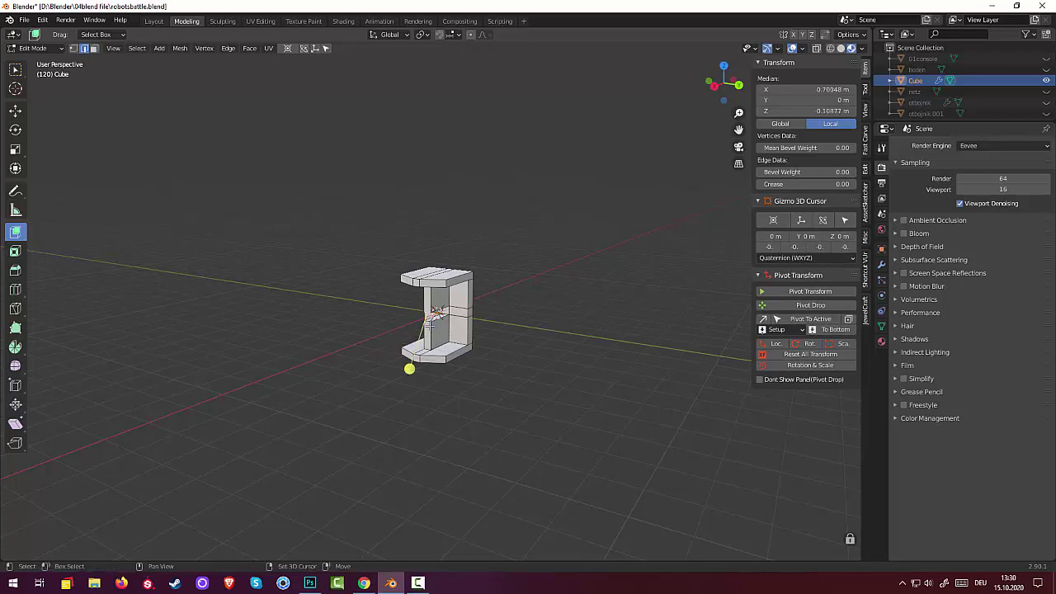
{"action": "left_click", "coordinate": [429, 326], "text": "shift"}
{"action": "middle_click_drag", "start_coordinate": [523, 327], "coordinate": [439, 352]}
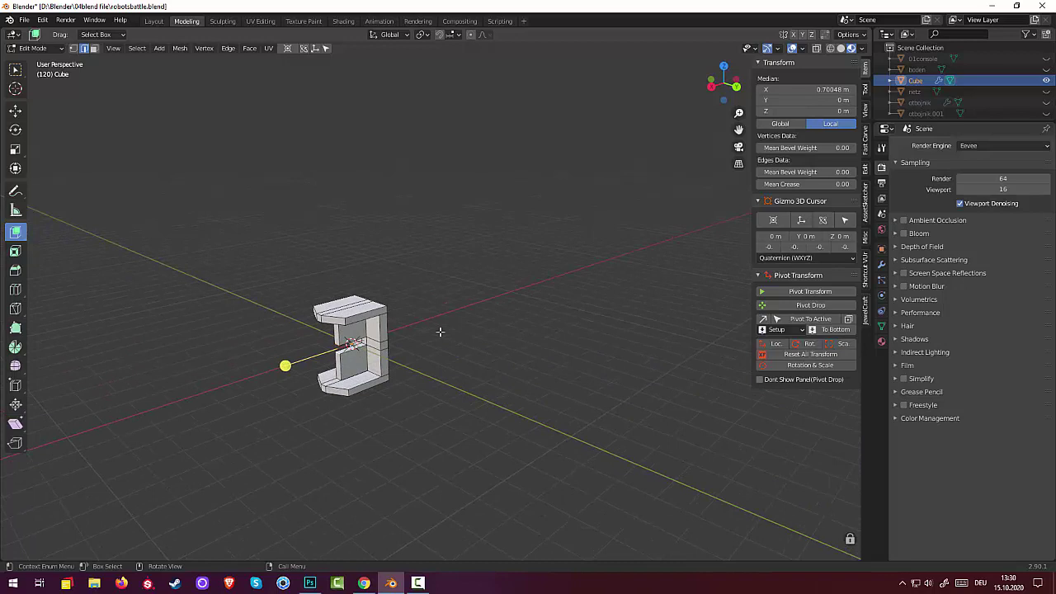
{"action": "key", "text": "g"}
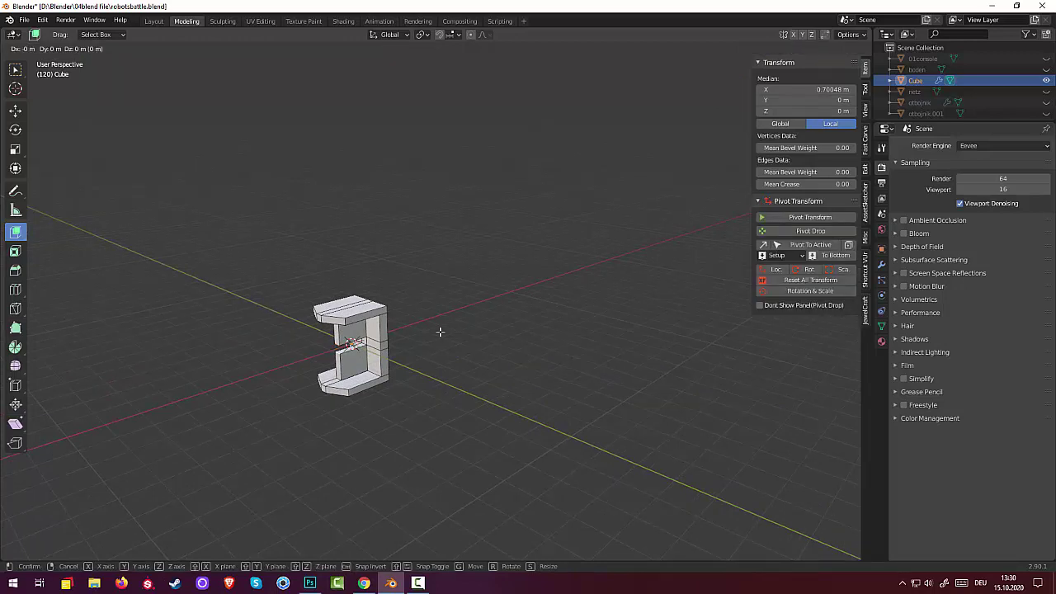
{"action": "key", "text": "x"}
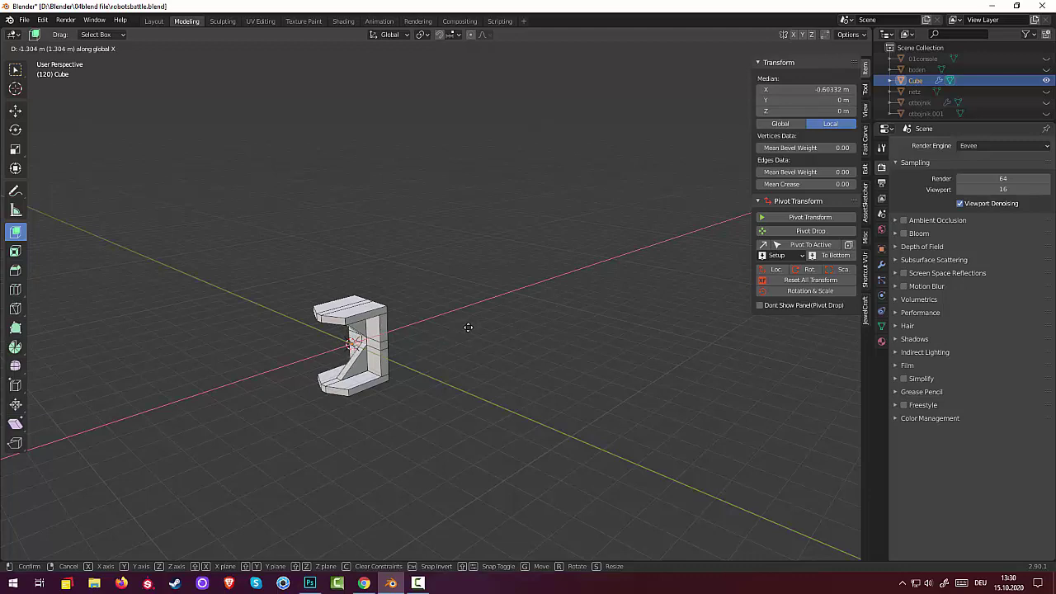
{"action": "left_click", "coordinate": [466, 327]}
{"action": "left_click", "coordinate": [424, 433]}
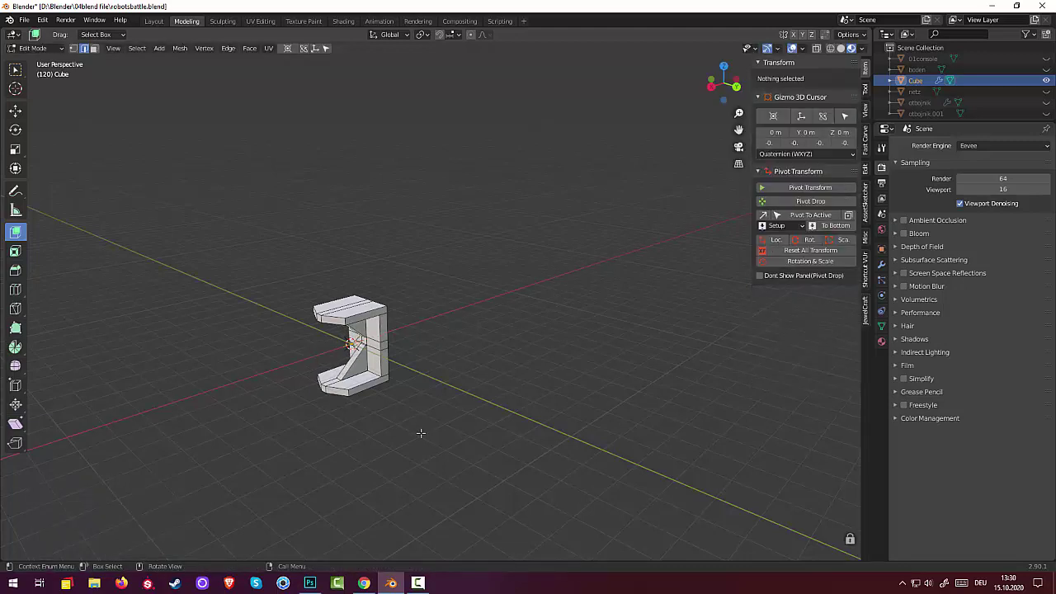
{"action": "mouse_move", "coordinate": [424, 433]}
{"action": "middle_mouse_down"}
{"action": "mouse_move", "coordinate": [534, 494]}
{"action": "mouse_move", "coordinate": [563, 464]}
{"action": "mouse_move", "coordinate": [523, 473]}
{"action": "middle_mouse_up"}
Step: Unhide netz, otbojnik and otbojnik.001, then hide and delete the Cube object
{"action": "scroll", "coordinate": [550, 516], "scroll_direction": "up", "scroll_amount": 2}
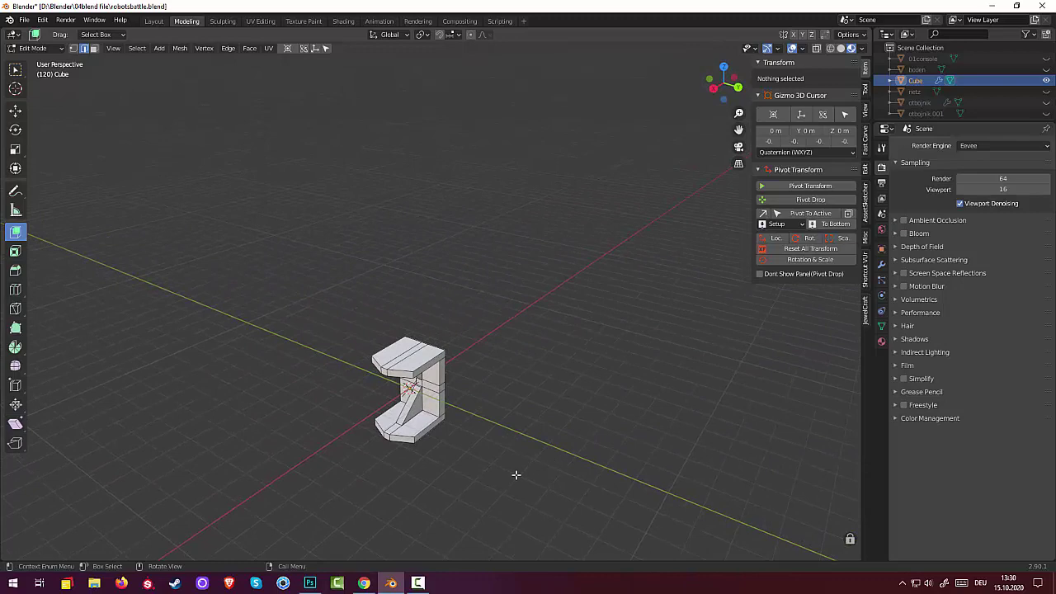
{"action": "scroll", "coordinate": [514, 473], "scroll_direction": "up", "scroll_amount": 2}
{"action": "scroll", "coordinate": [516, 473], "scroll_direction": "up", "scroll_amount": 1}
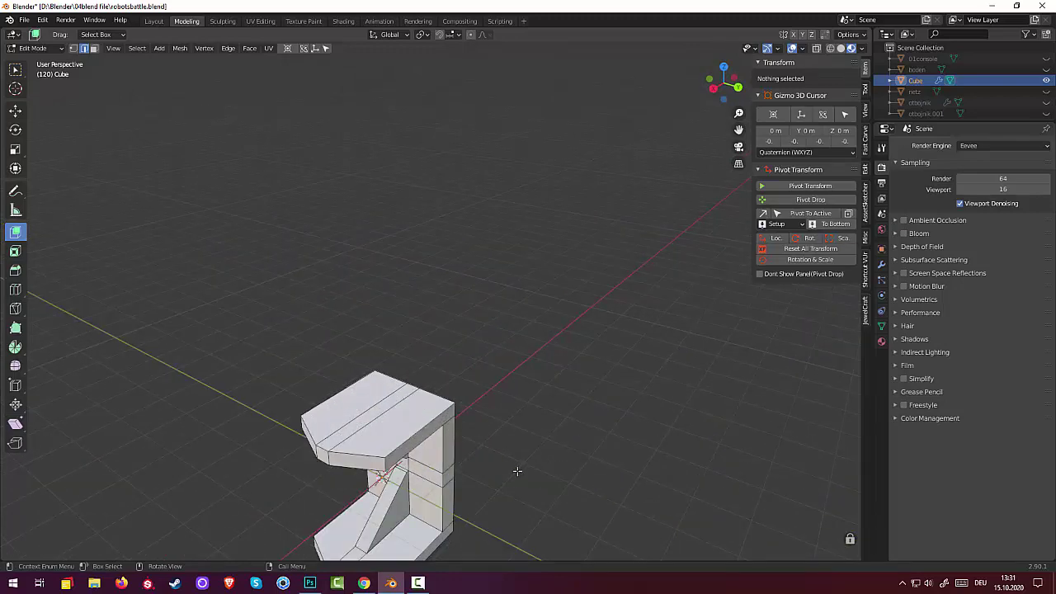
{"action": "scroll", "coordinate": [517, 471], "scroll_direction": "down", "scroll_amount": 3}
{"action": "mouse_move", "coordinate": [532, 434]}
{"action": "middle_mouse_down"}
{"action": "mouse_move", "coordinate": [556, 424]}
{"action": "mouse_move", "coordinate": [533, 424]}
{"action": "mouse_move", "coordinate": [528, 438]}
{"action": "middle_mouse_up"}
{"action": "left_click", "coordinate": [1046, 92]}
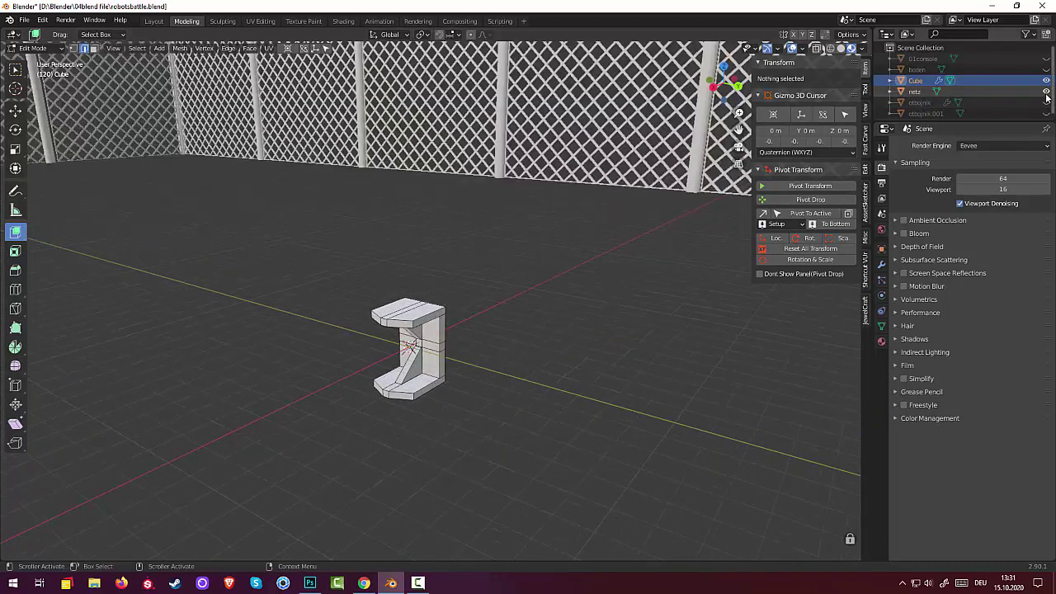
{"action": "left_click", "coordinate": [1046, 102]}
{"action": "left_click", "coordinate": [1046, 113]}
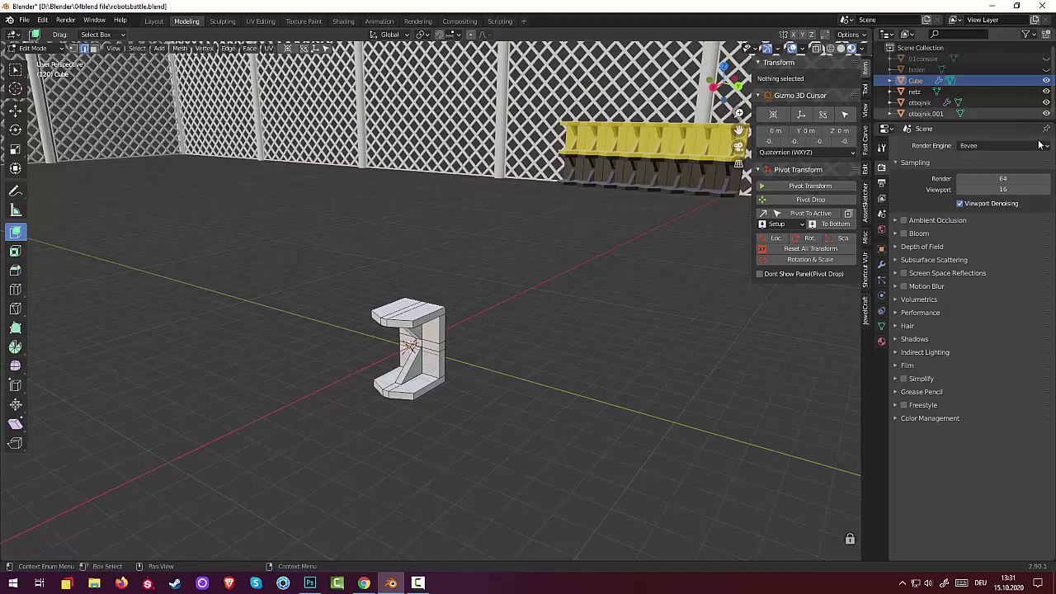
{"action": "left_click", "coordinate": [1047, 80]}
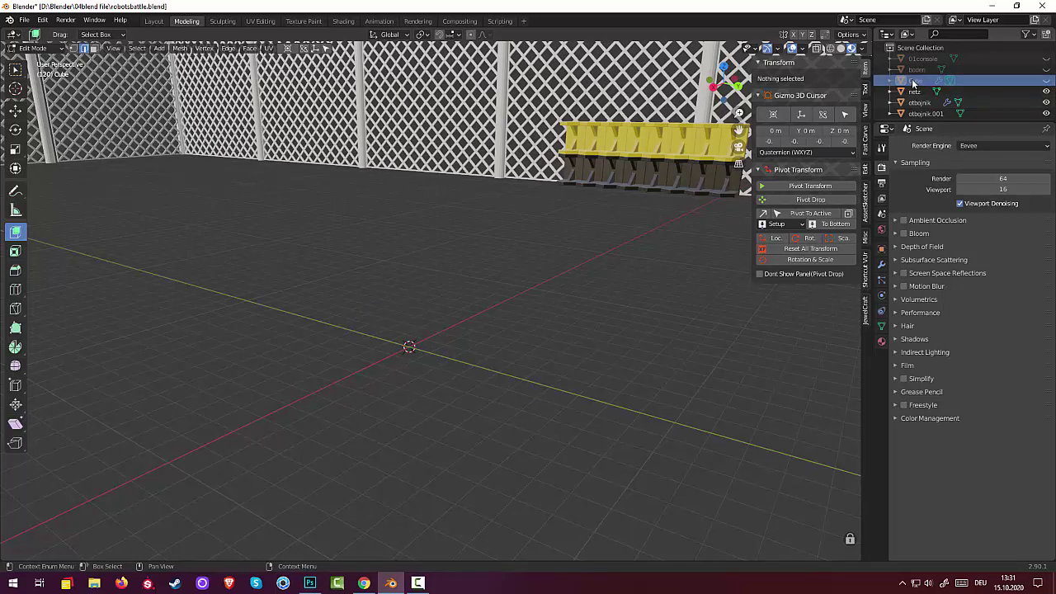
{"action": "key", "text": "x"}
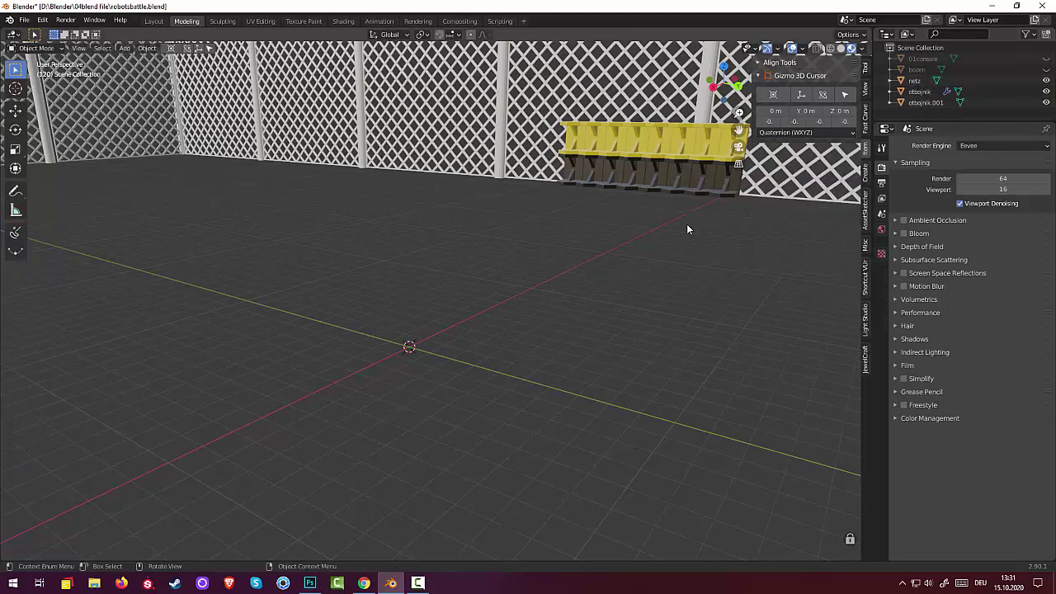
{"action": "mouse_move", "coordinate": [686, 223]}
{"action": "middle_mouse_down"}
{"action": "mouse_move", "coordinate": [683, 244]}
{"action": "mouse_move", "coordinate": [650, 232]}
{"action": "middle_mouse_up"}
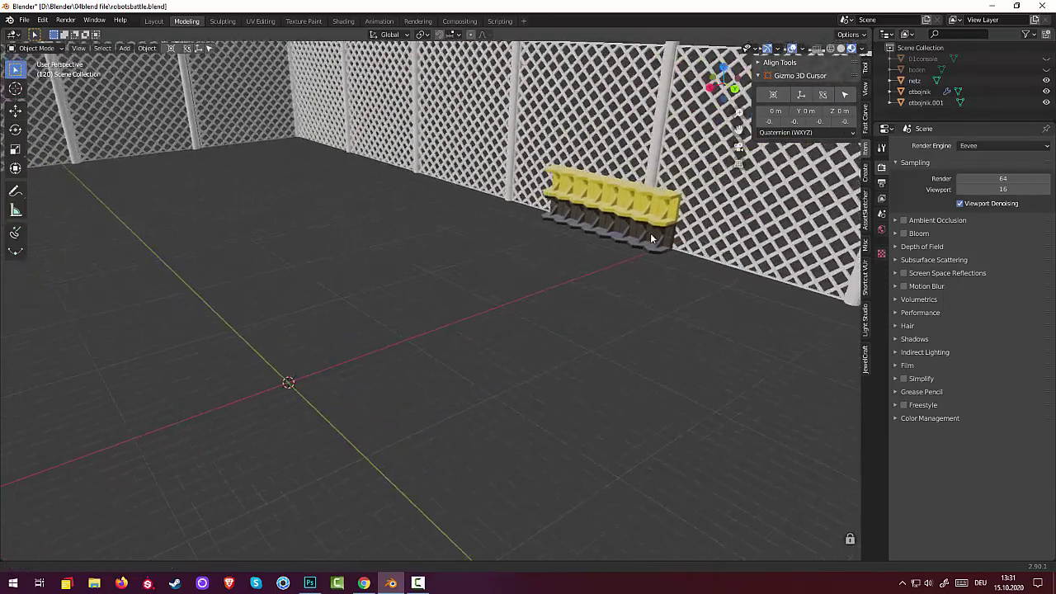
{"action": "scroll", "coordinate": [436, 396], "scroll_direction": "up", "scroll_amount": 3}
{"action": "middle_click_drag", "start_coordinate": [436, 391], "coordinate": [408, 390]}
{"action": "scroll", "coordinate": [408, 389], "scroll_direction": "up", "scroll_amount": 3}
{"action": "scroll", "coordinate": [412, 385], "scroll_direction": "up", "scroll_amount": 3}
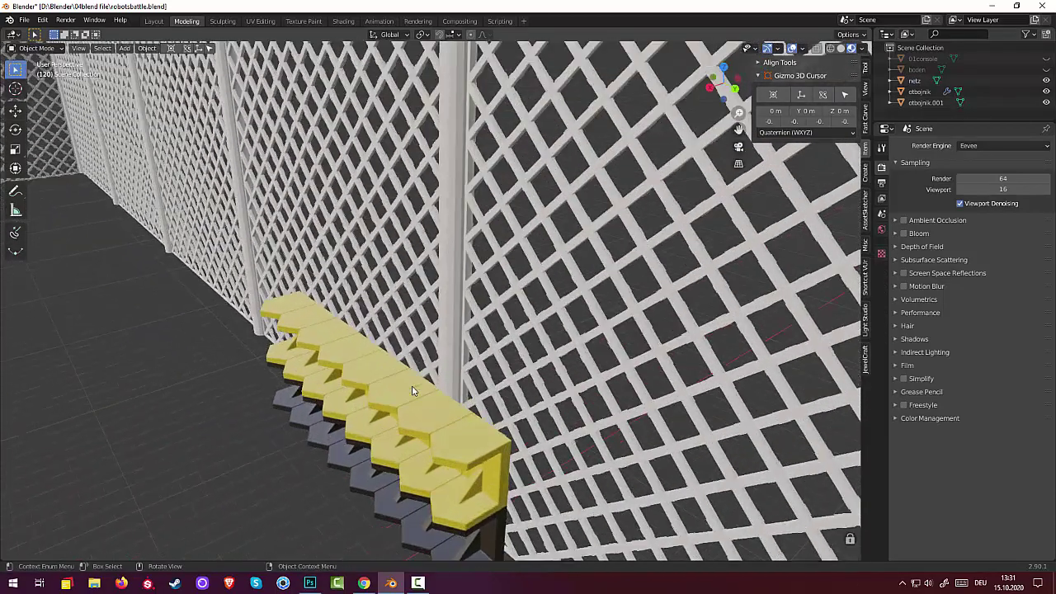
{"action": "scroll", "coordinate": [411, 390], "scroll_direction": "down", "scroll_amount": 3}
{"action": "middle_click_drag", "start_coordinate": [435, 373], "coordinate": [383, 506]}
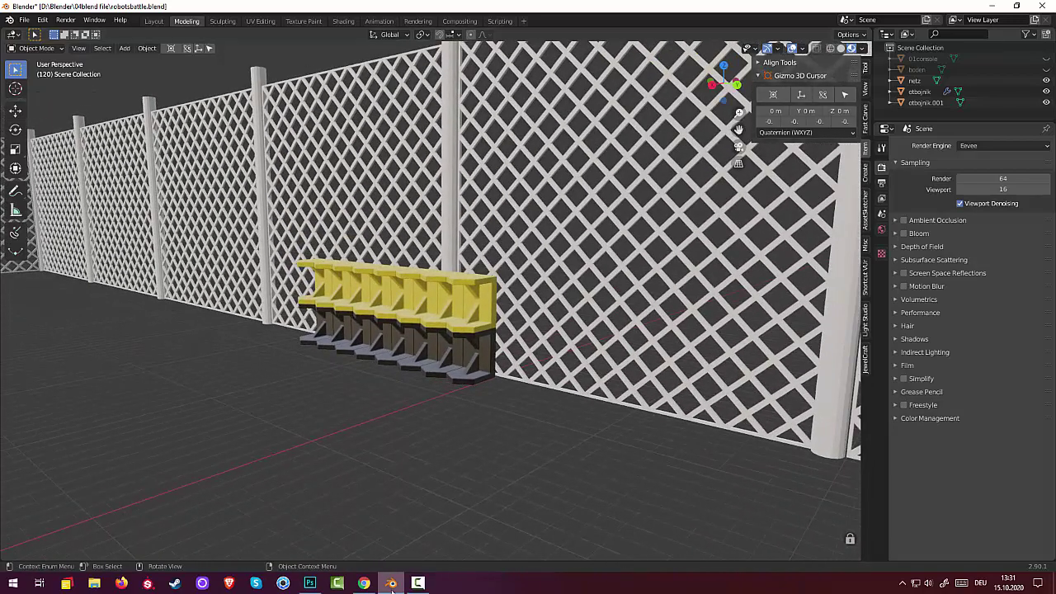
{"action": "left_click", "coordinate": [417, 583]}
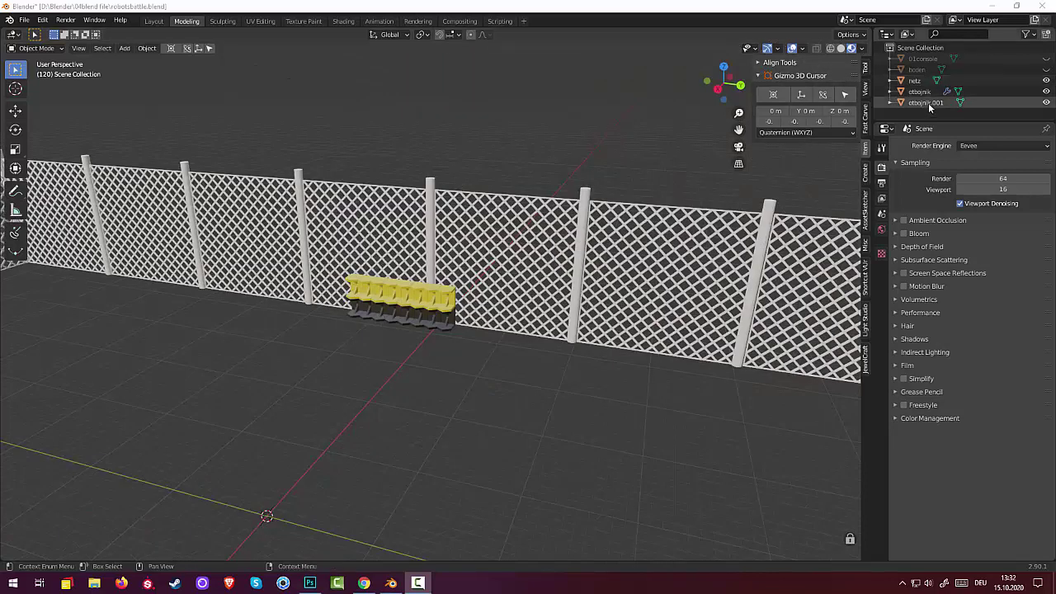
{"action": "left_click", "coordinate": [919, 92]}
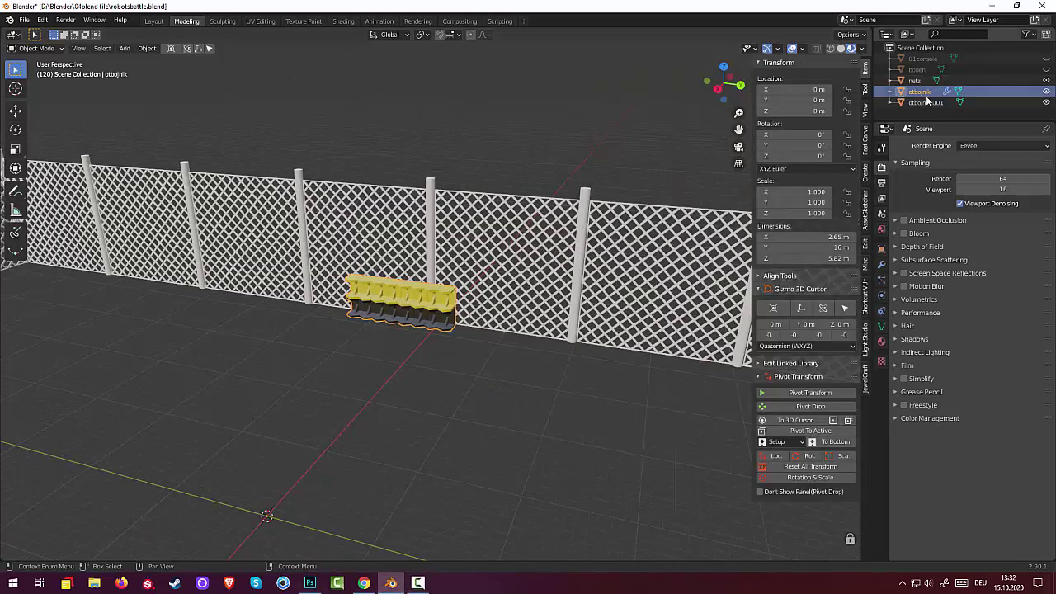
Step: Set the otbojnik barrier's Array count to 18 and unhide the boden floor object
{"action": "left_click", "coordinate": [882, 266]}
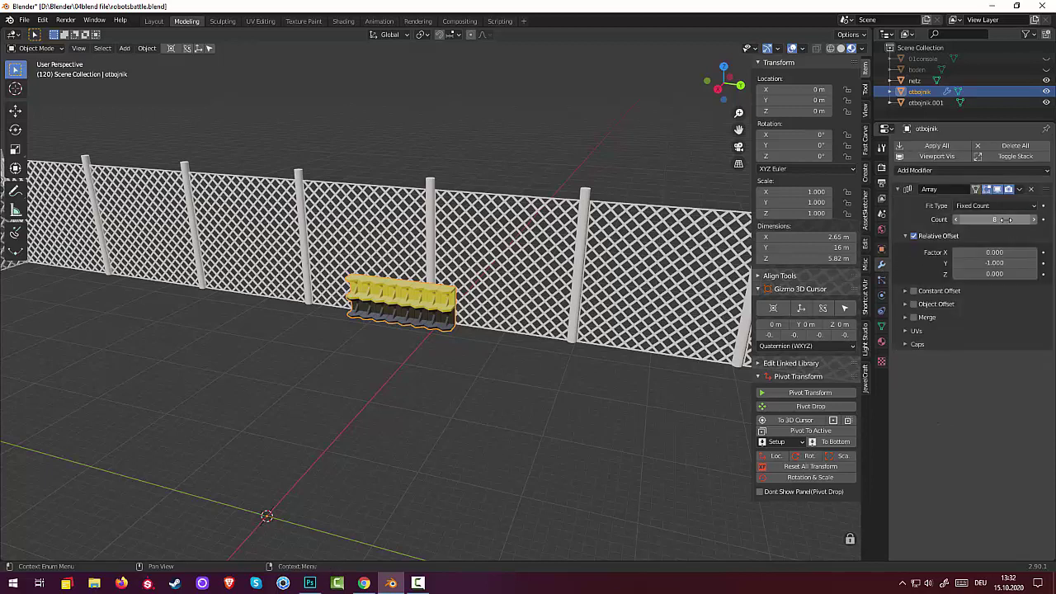
{"action": "mouse_move", "coordinate": [1008, 219]}
{"action": "left_mouse_down"}
{"action": "mouse_move", "coordinate": [1031, 219]}
{"action": "mouse_move", "coordinate": [994, 219]}
{"action": "mouse_move", "coordinate": [1023, 219]}
{"action": "left_mouse_up"}
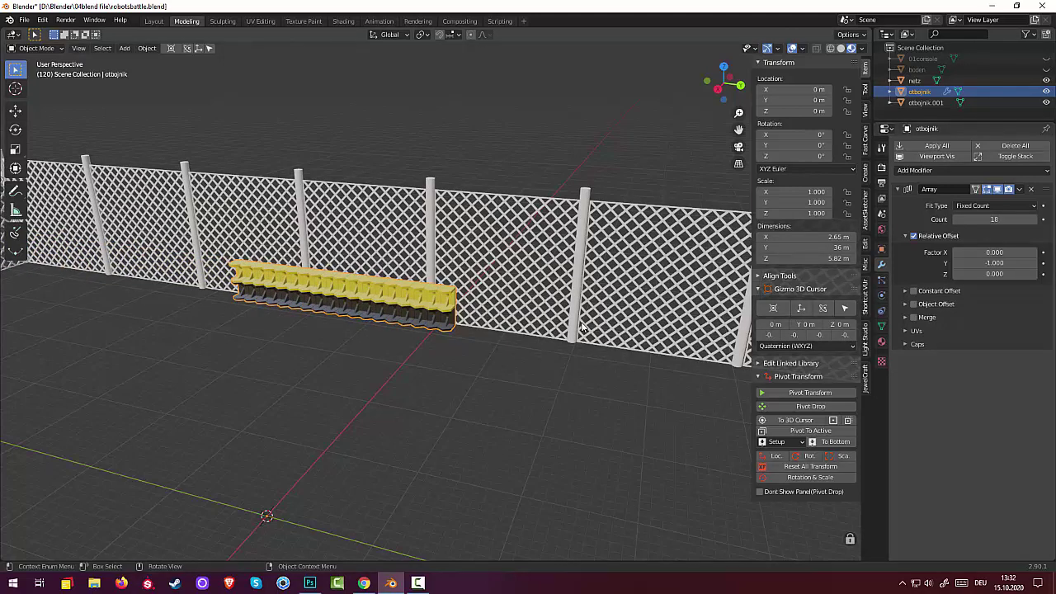
{"action": "scroll", "coordinate": [580, 327], "scroll_direction": "down", "scroll_amount": 2}
{"action": "scroll", "coordinate": [578, 330], "scroll_direction": "down", "scroll_amount": 3}
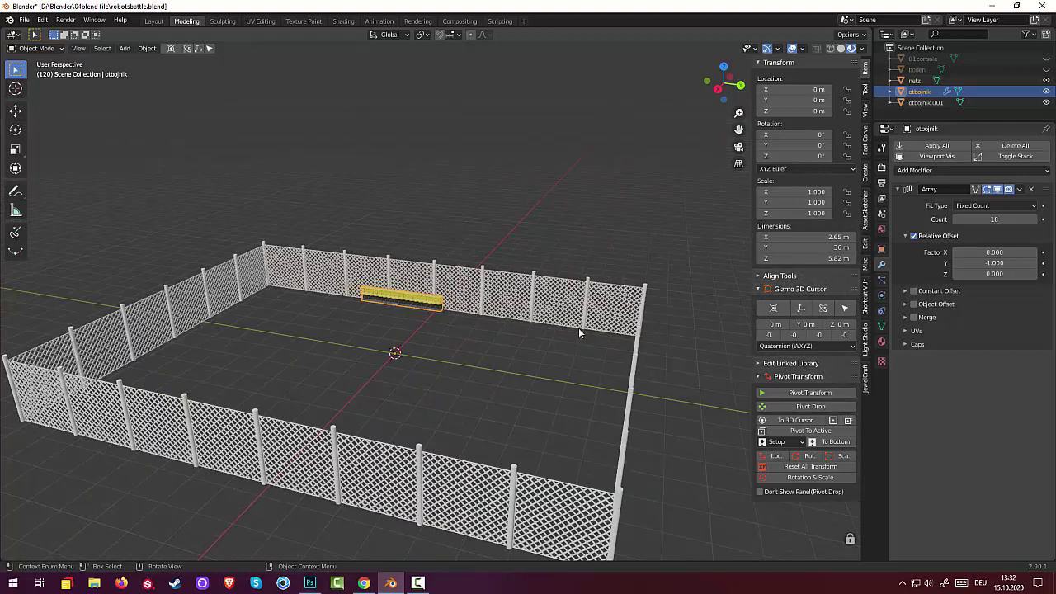
{"action": "middle_click_drag", "start_coordinate": [578, 328], "coordinate": [567, 331]}
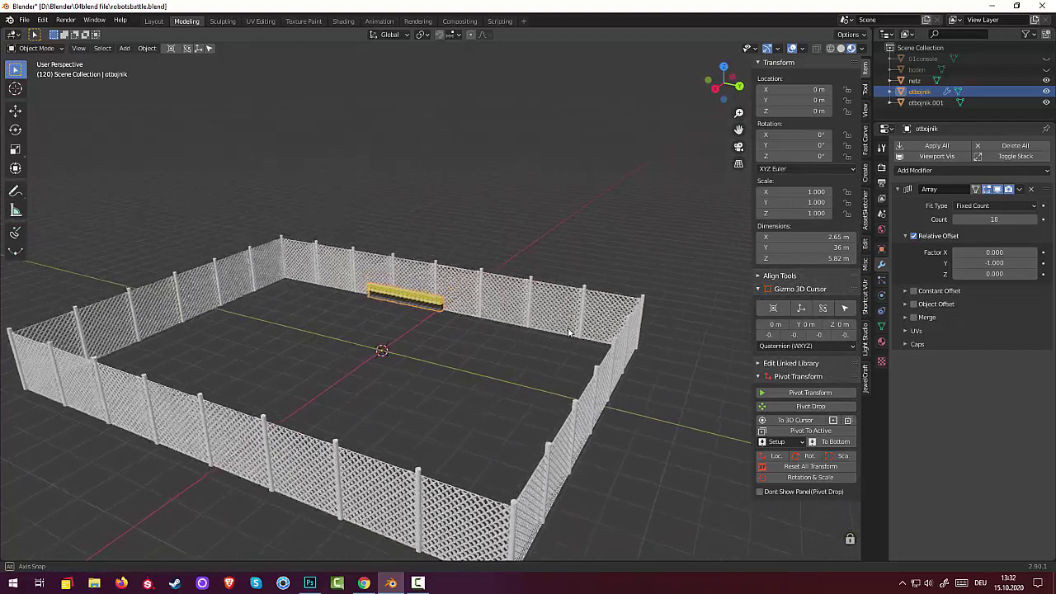
{"action": "left_click", "coordinate": [1046, 71]}
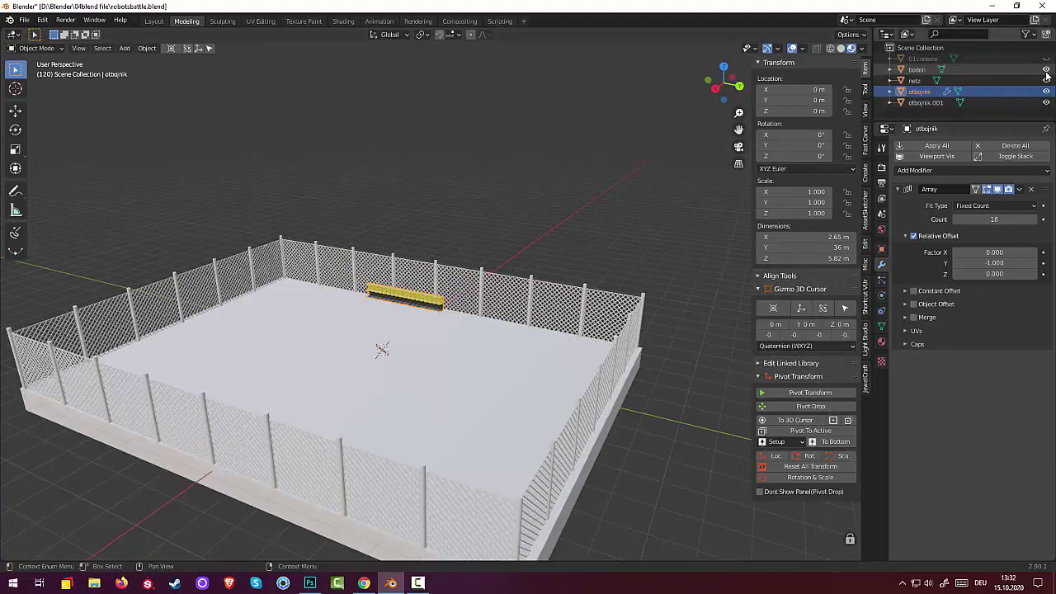
{"action": "middle_click_drag", "start_coordinate": [613, 270], "coordinate": [531, 294]}
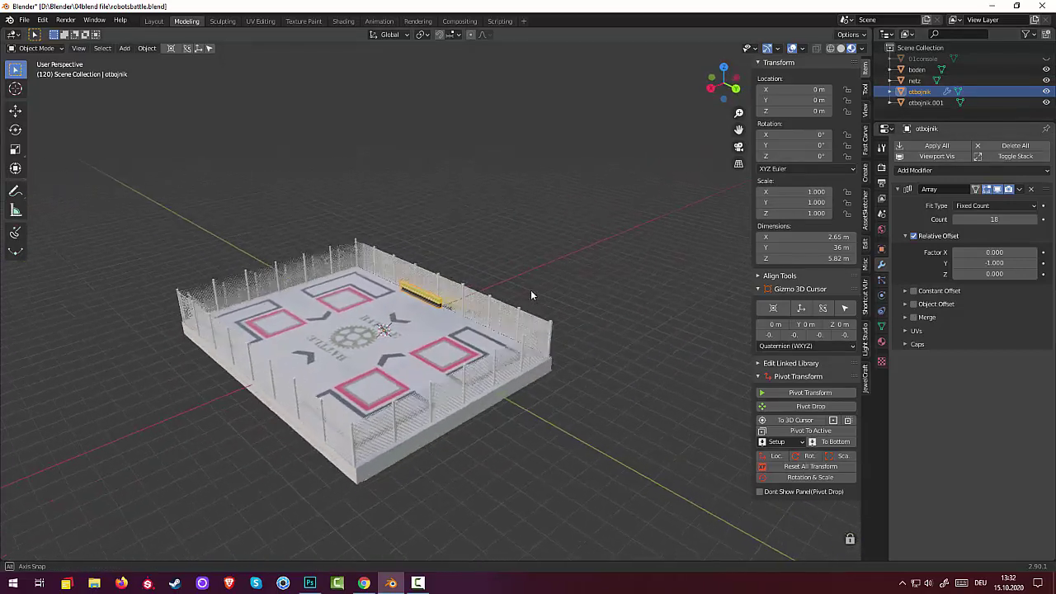
{"action": "scroll", "coordinate": [474, 361], "scroll_direction": "up", "scroll_amount": 2}
{"action": "scroll", "coordinate": [474, 360], "scroll_direction": "up", "scroll_amount": 2}
{"action": "scroll", "coordinate": [474, 363], "scroll_direction": "up", "scroll_amount": 2}
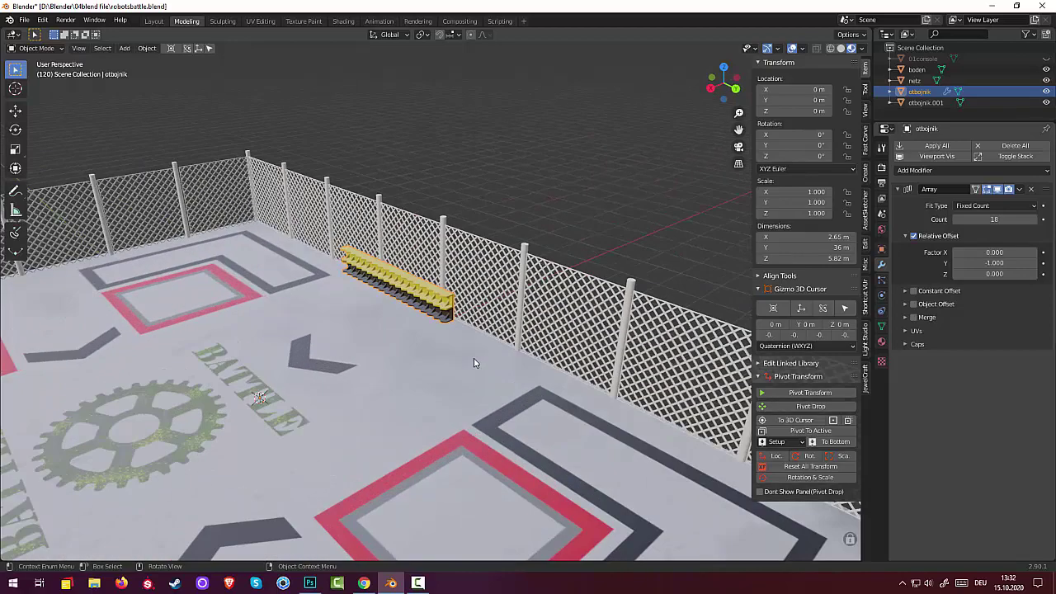
{"action": "scroll", "coordinate": [474, 363], "scroll_direction": "up", "scroll_amount": 2}
{"action": "scroll", "coordinate": [473, 357], "scroll_direction": "up", "scroll_amount": 2}
{"action": "scroll", "coordinate": [472, 352], "scroll_direction": "up", "scroll_amount": 2}
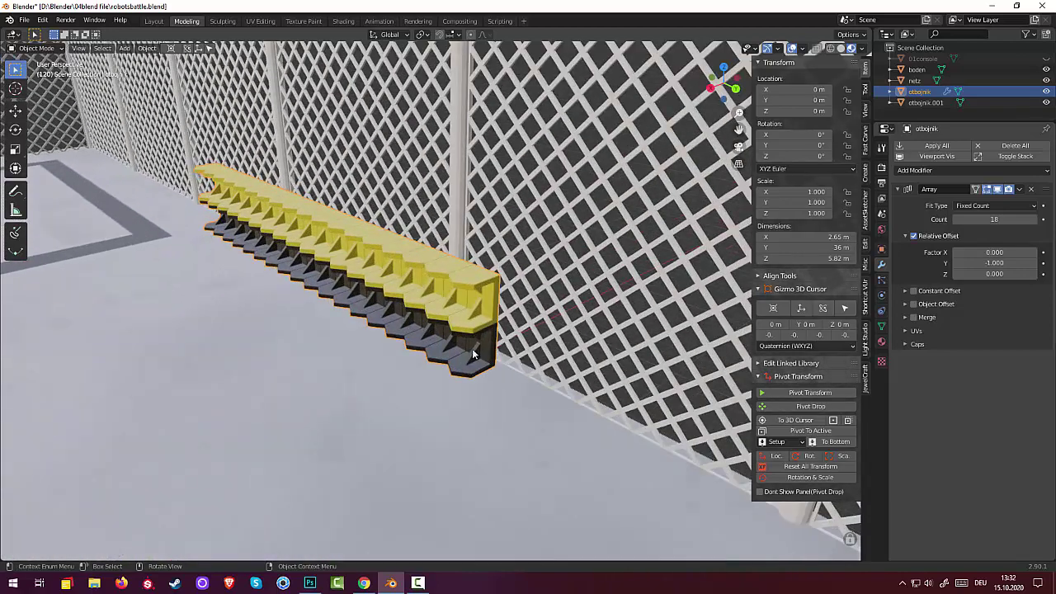
{"action": "scroll", "coordinate": [470, 363], "scroll_direction": "down", "scroll_amount": 5}
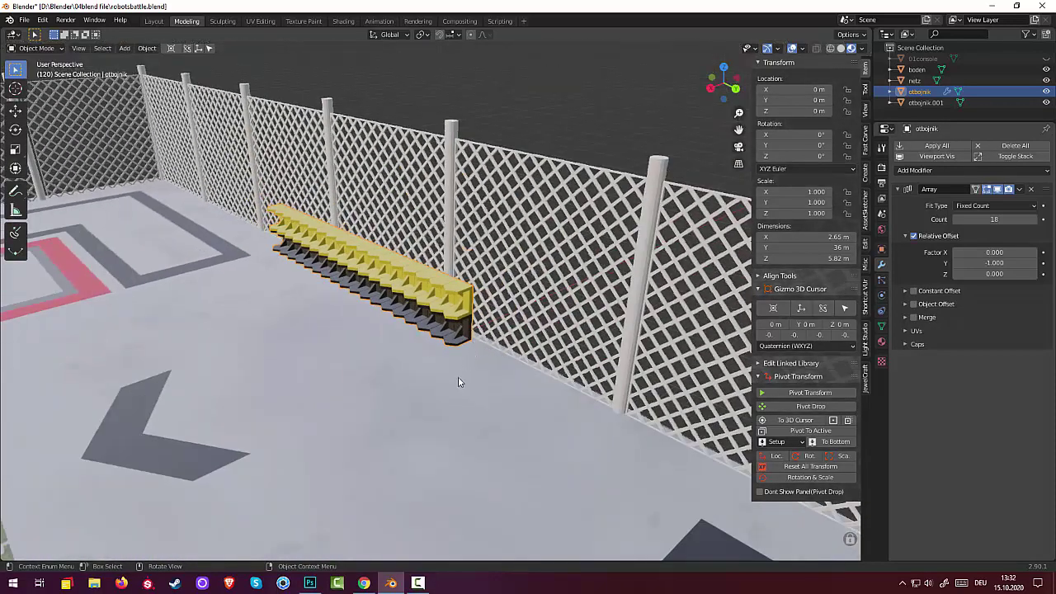
{"action": "left_click", "coordinate": [417, 584]}
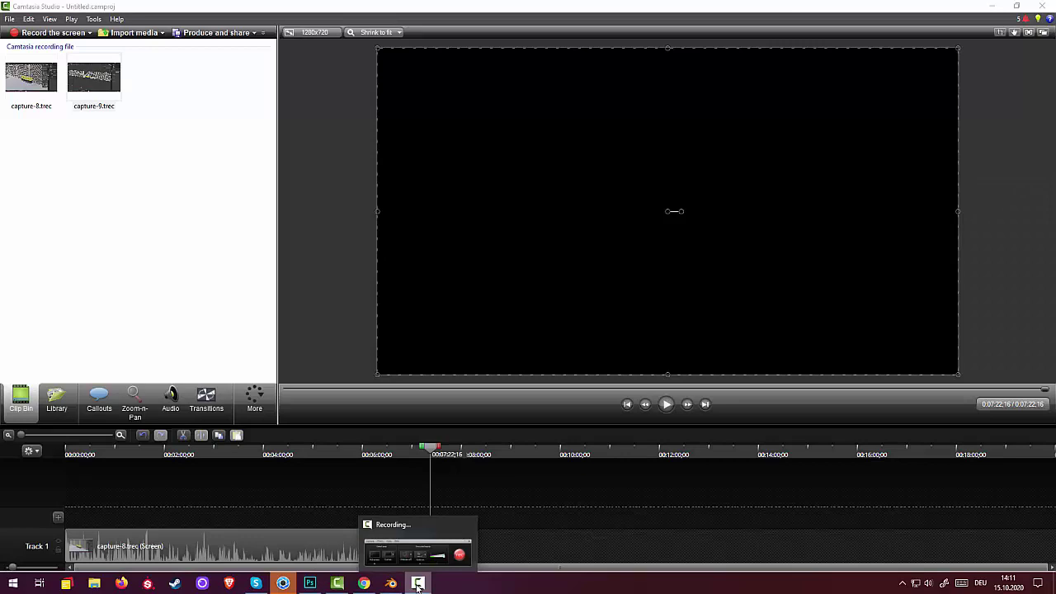
{"action": "left_click", "coordinate": [417, 583]}
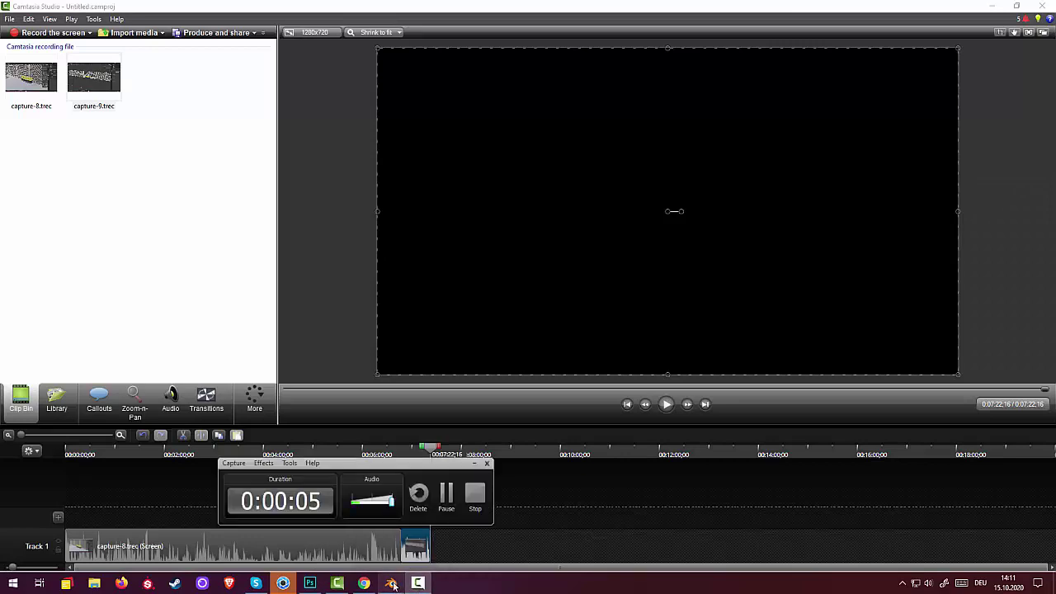
Step: Return to Blender and zoom and orbit around the empty grid
{"action": "left_click", "coordinate": [391, 583]}
{"action": "scroll", "coordinate": [511, 377], "scroll_direction": "up", "scroll_amount": 1}
{"action": "scroll", "coordinate": [509, 380], "scroll_direction": "up", "scroll_amount": 2}
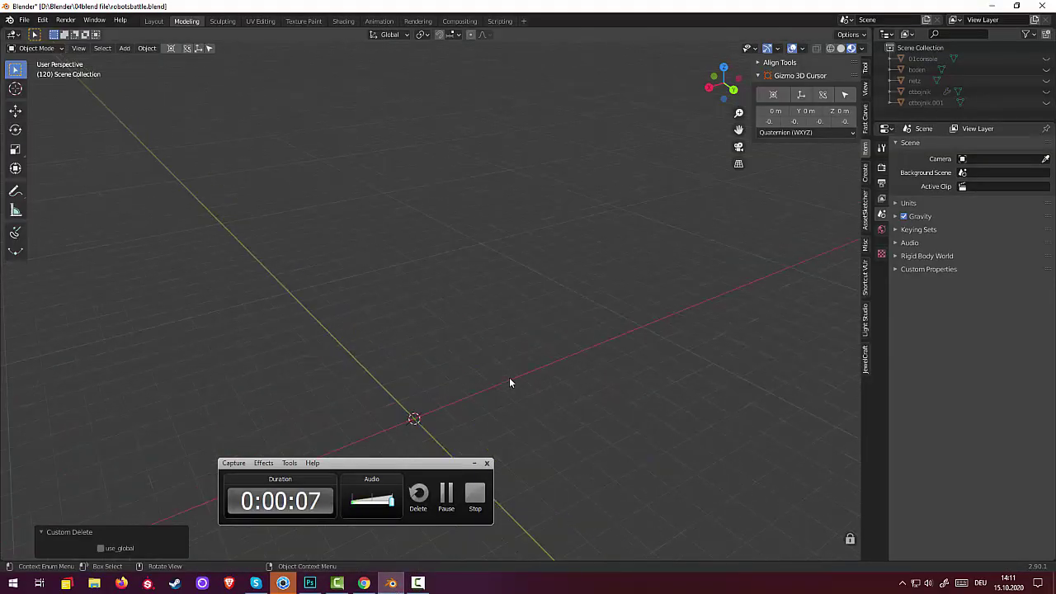
{"action": "middle_click_drag", "start_coordinate": [509, 377], "coordinate": [515, 378]}
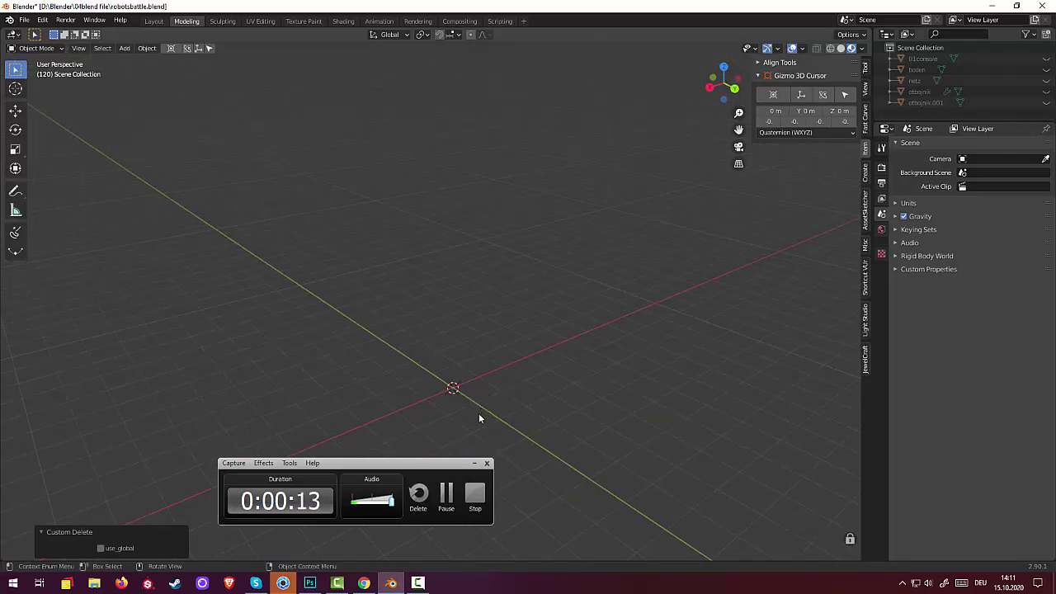
{"action": "left_click", "coordinate": [475, 464]}
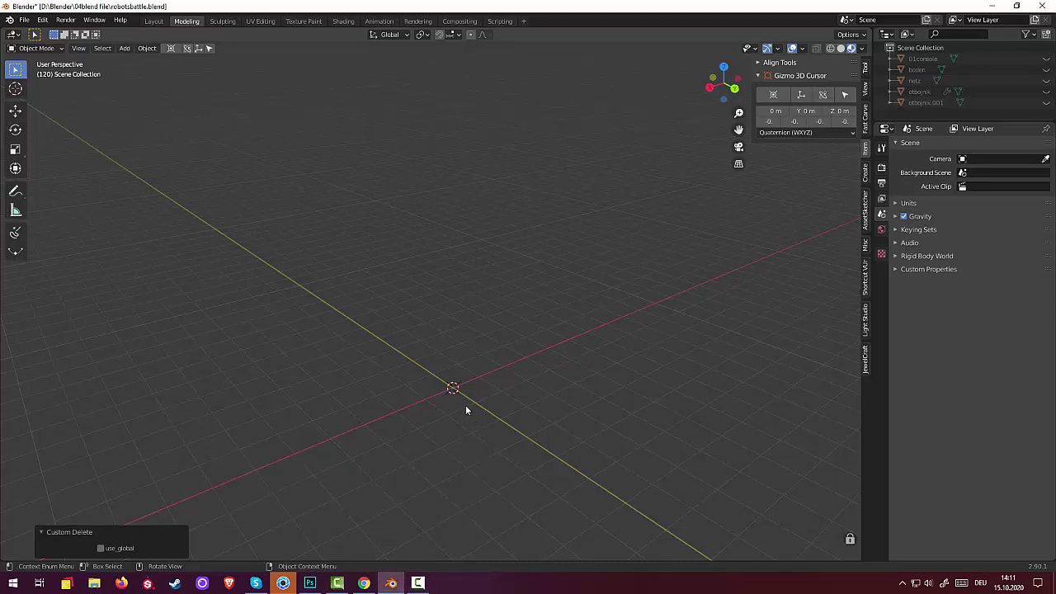
Step: Add a plane at the origin and enter Edit Mode with its geometry selected
{"action": "key", "text": "shift+a"}
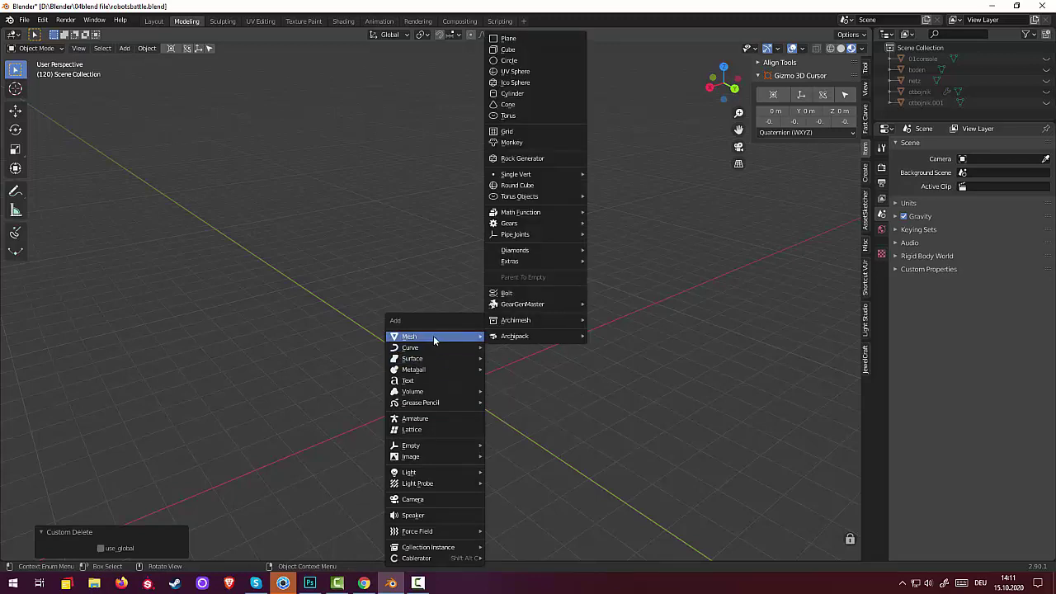
{"action": "key", "text": "Escape"}
{"action": "key", "text": "shift+a"}
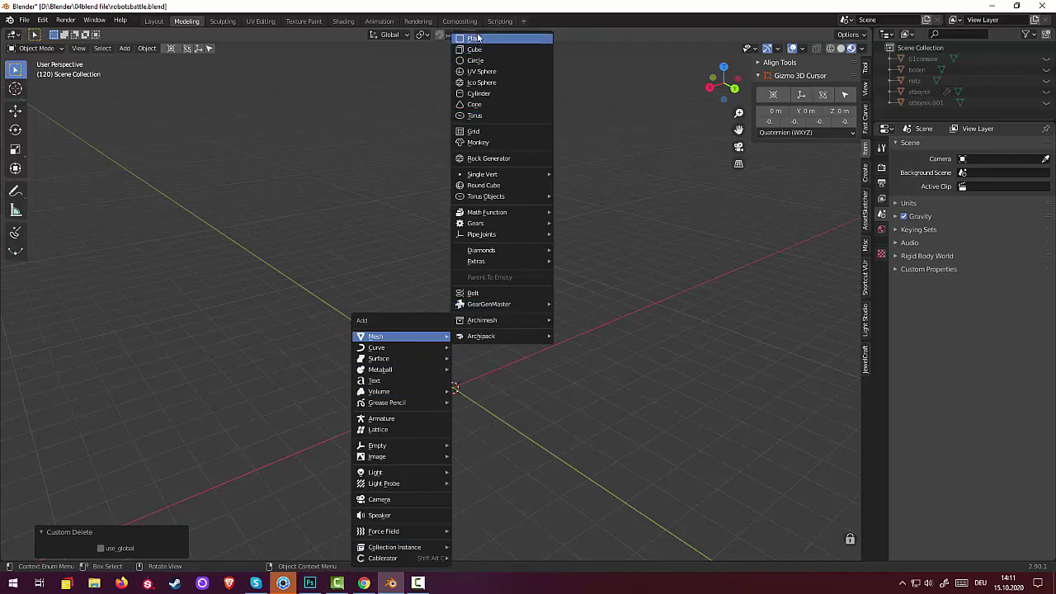
{"action": "left_click", "coordinate": [473, 39]}
{"action": "middle_click_drag", "start_coordinate": [554, 352], "coordinate": [534, 380]}
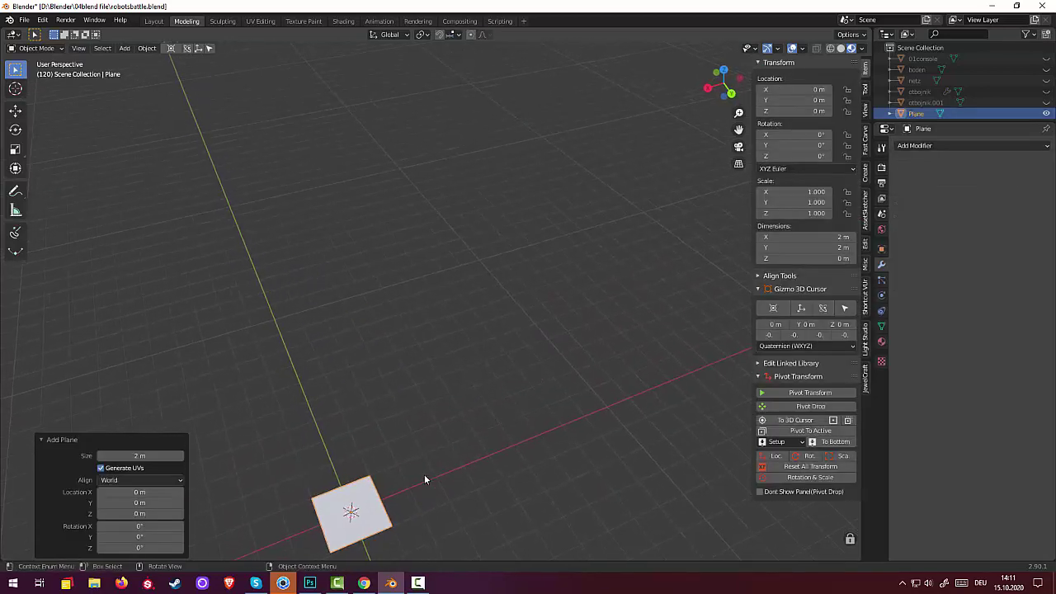
{"action": "left_click", "coordinate": [51, 49]}
{"action": "left_click", "coordinate": [43, 72]}
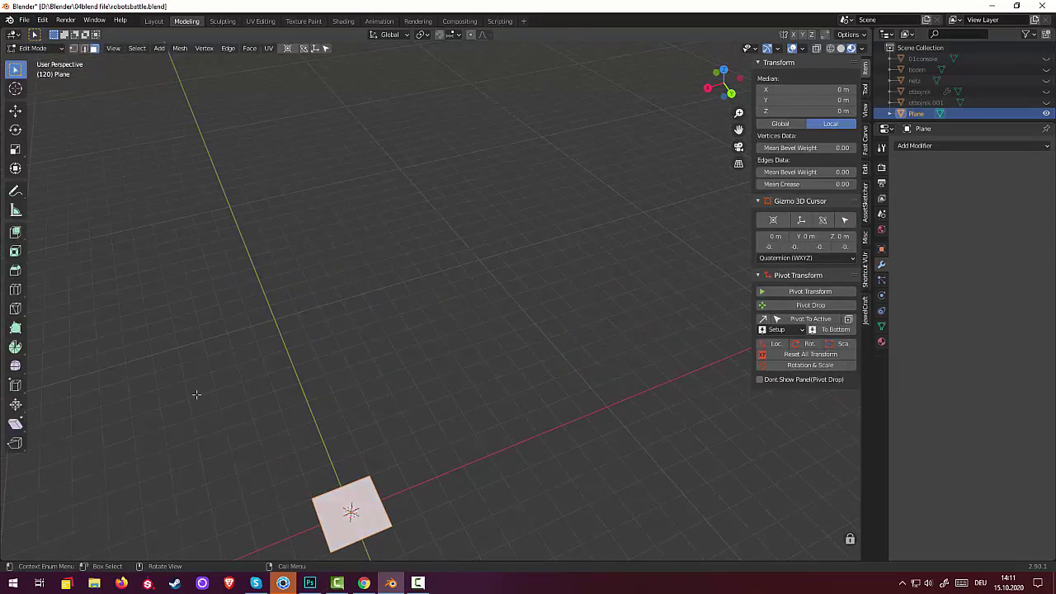
{"action": "key", "text": "alt+a"}
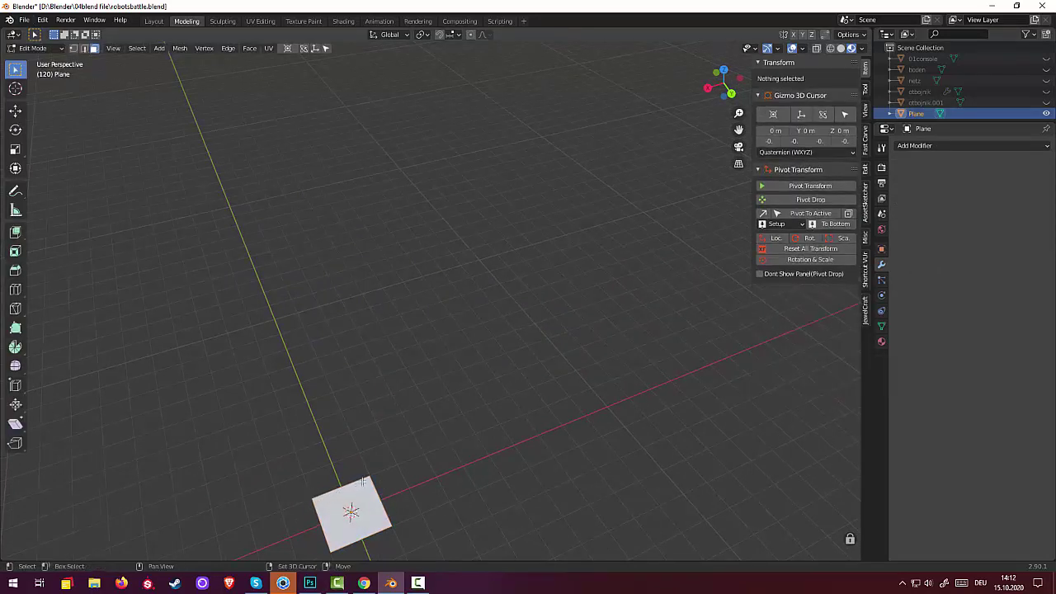
{"action": "key", "text": "a"}
{"action": "middle_click_drag", "start_coordinate": [448, 488], "coordinate": [441, 385]}
{"action": "key", "text": "KP_Decimal"}
{"action": "middle_click_drag", "start_coordinate": [478, 292], "coordinate": [363, 198]}
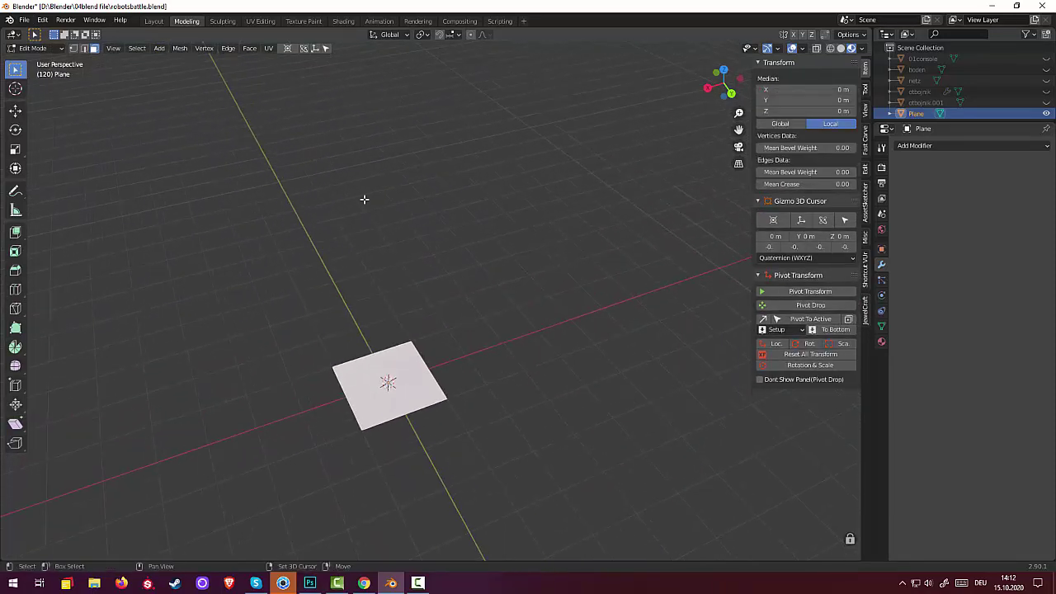
Step: Merge two adjacent corner vertices at center to make a triangle, then return to Object Mode
{"action": "left_click", "coordinate": [72, 48]}
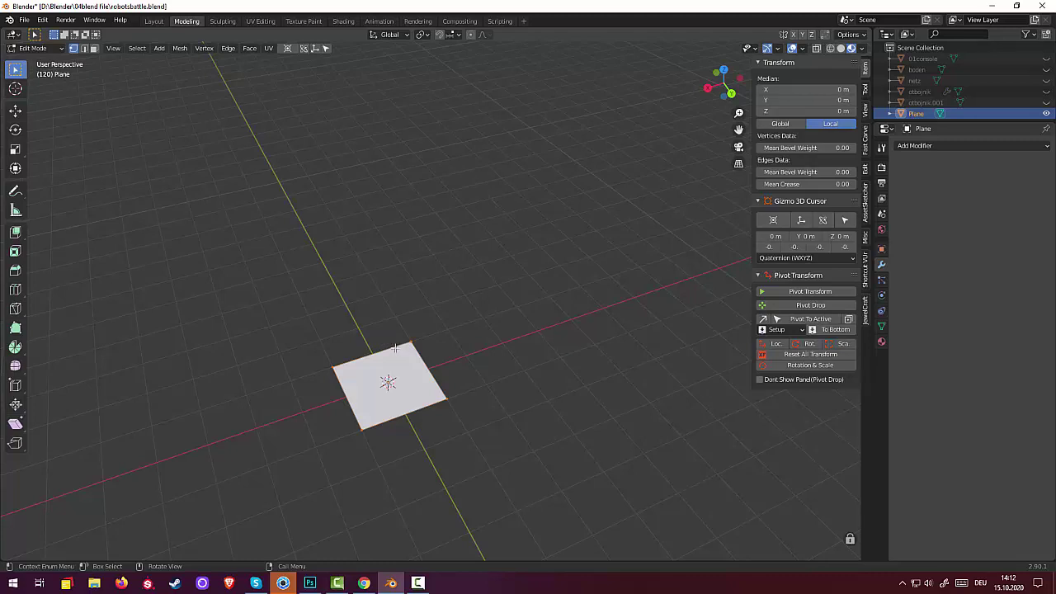
{"action": "left_click", "coordinate": [331, 366]}
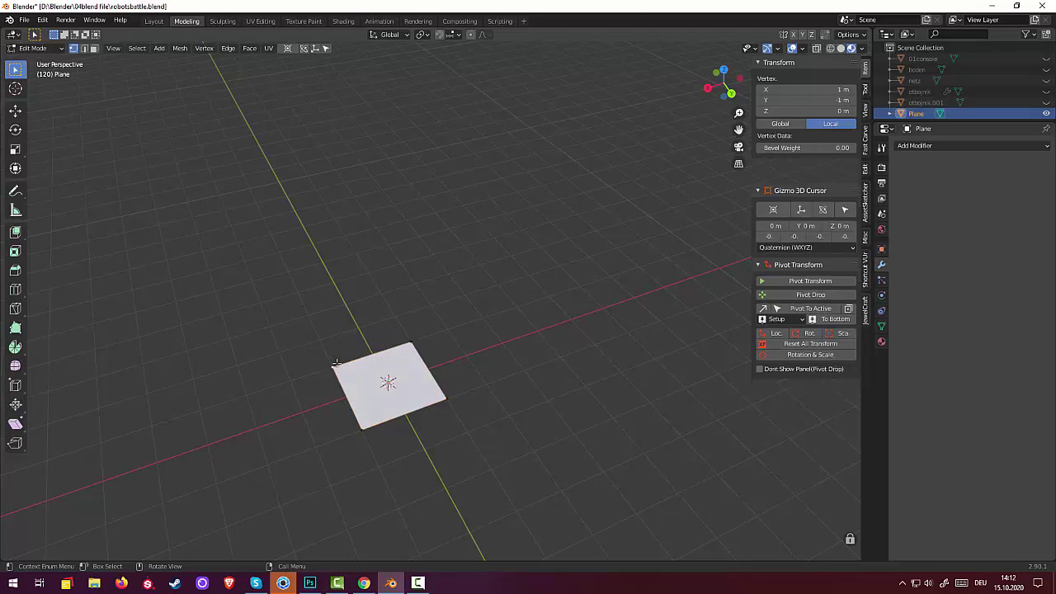
{"action": "left_click", "coordinate": [411, 342], "text": "shift"}
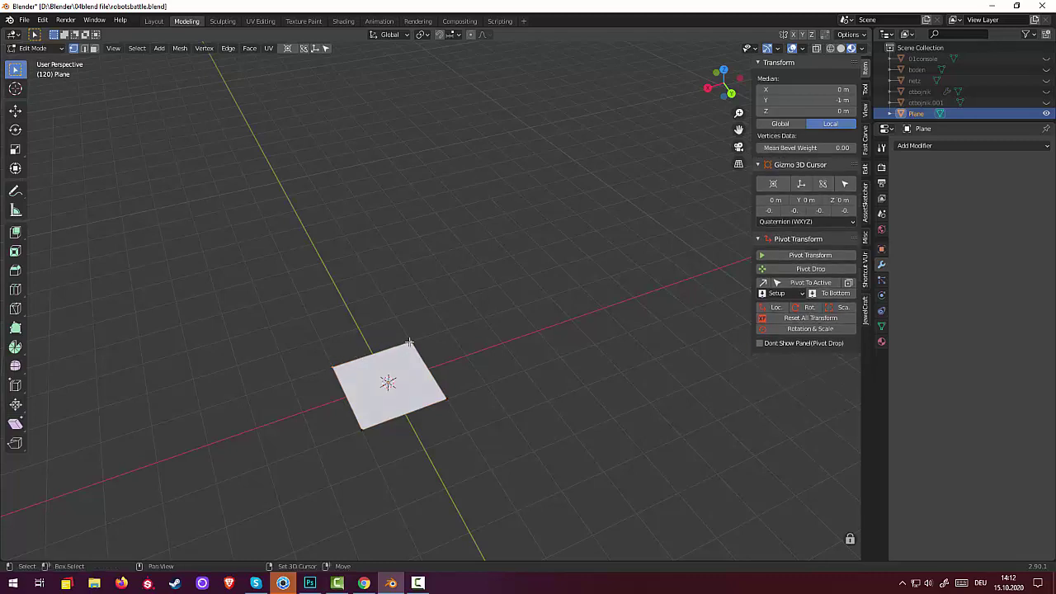
{"action": "key", "text": "m"}
{"action": "left_click", "coordinate": [586, 375]}
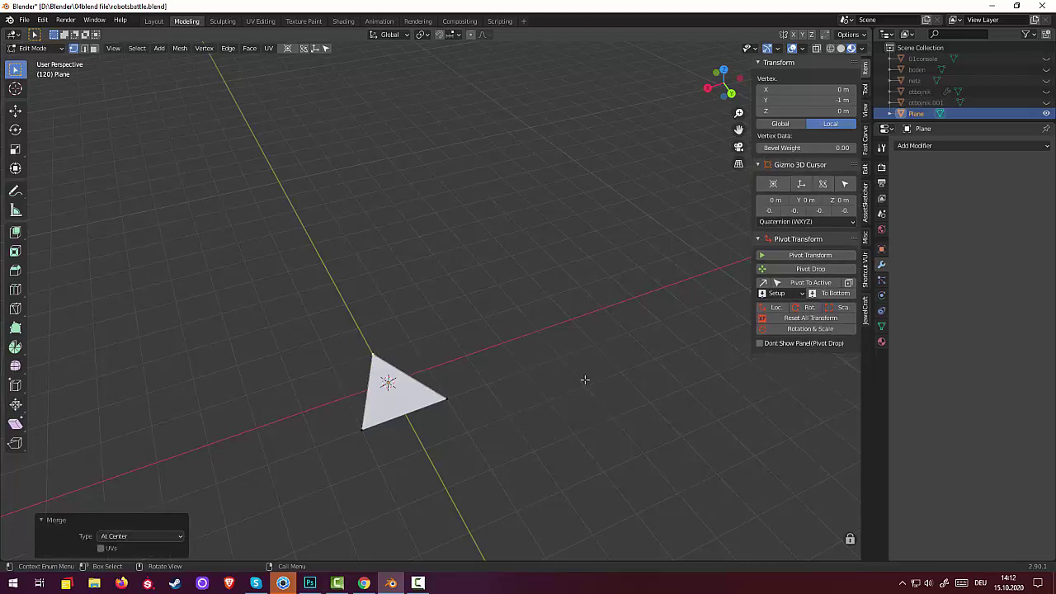
{"action": "left_click", "coordinate": [95, 49]}
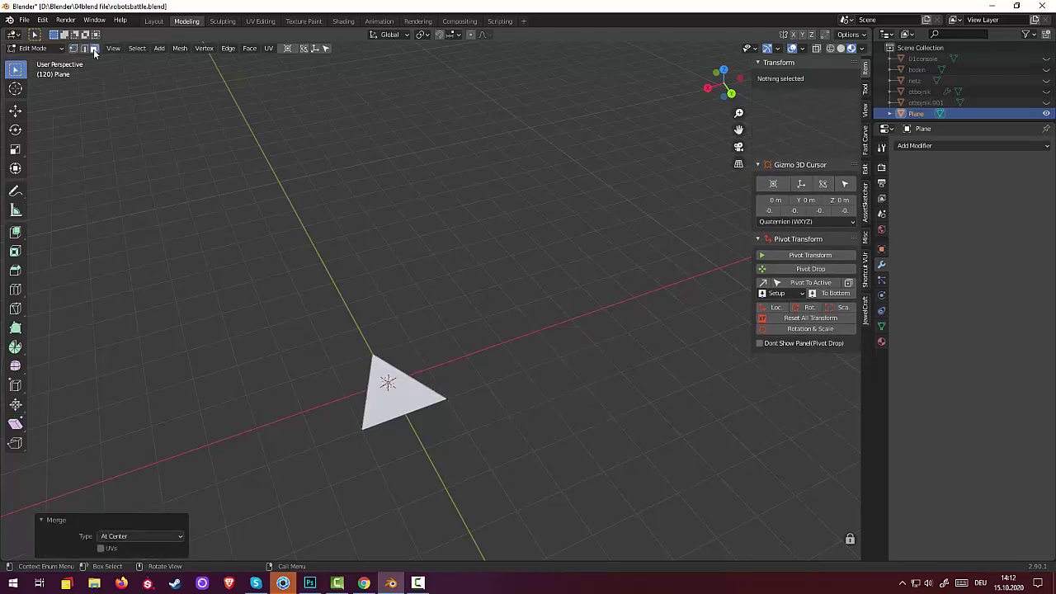
{"action": "key", "text": "Tab"}
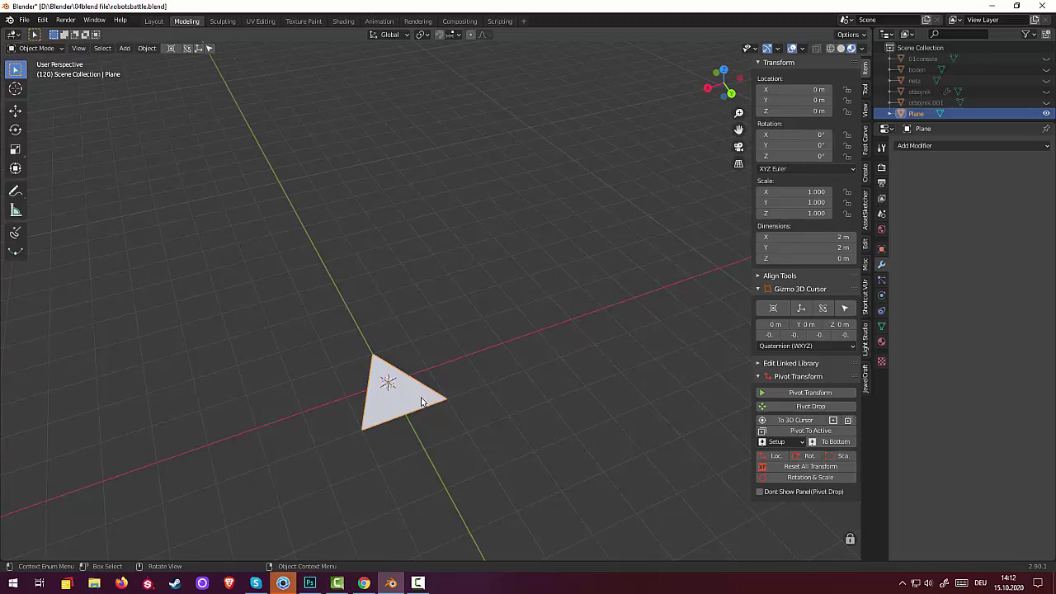
{"action": "key", "text": "g"}
{"action": "key", "text": "x"}
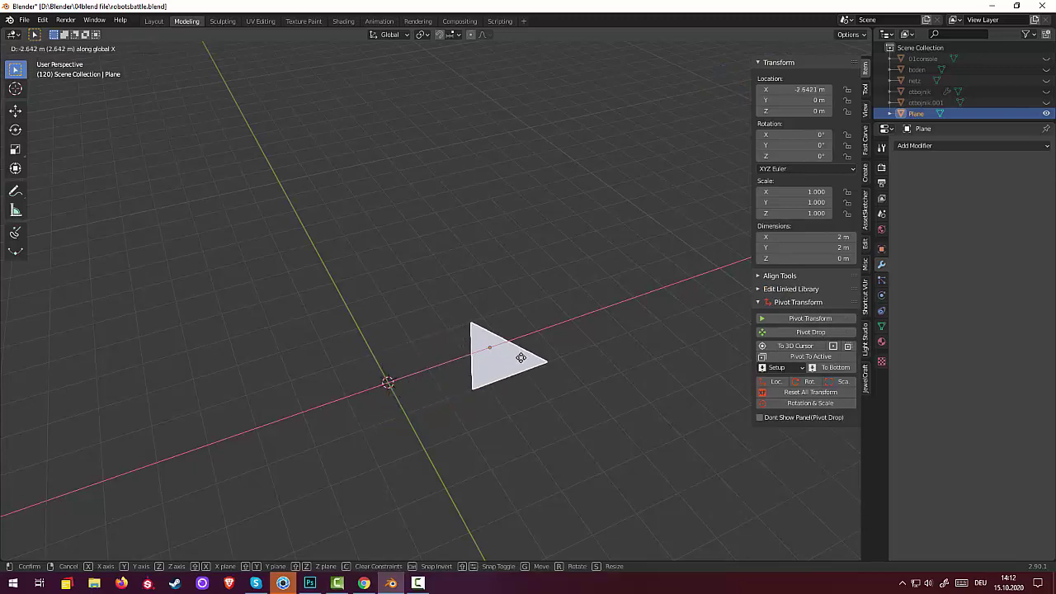
{"action": "left_click", "coordinate": [520, 357]}
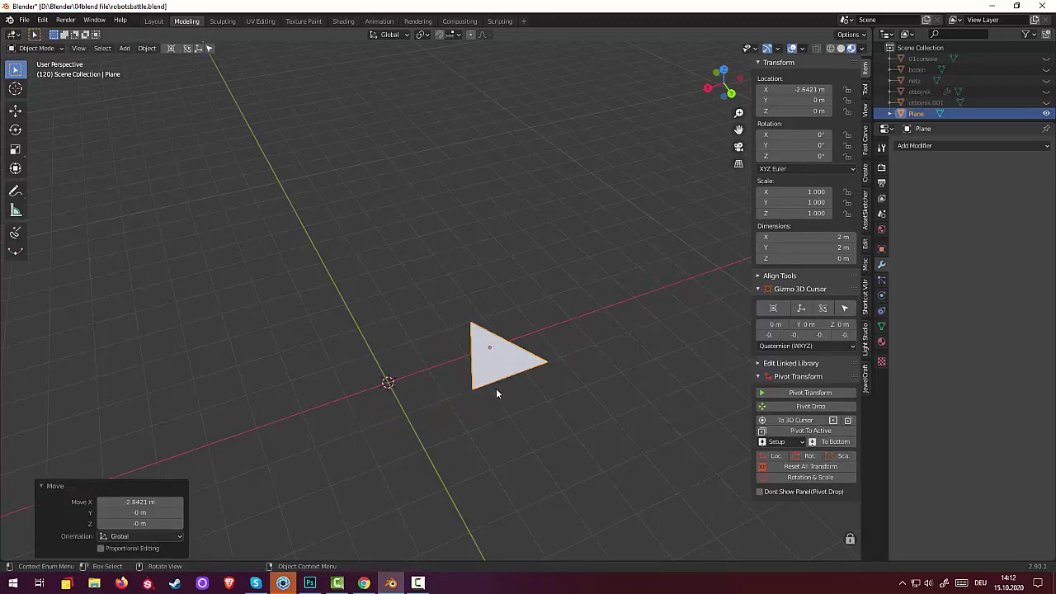
{"action": "scroll", "coordinate": [496, 389], "scroll_direction": "down", "scroll_amount": 2}
{"action": "scroll", "coordinate": [497, 390], "scroll_direction": "down", "scroll_amount": 2}
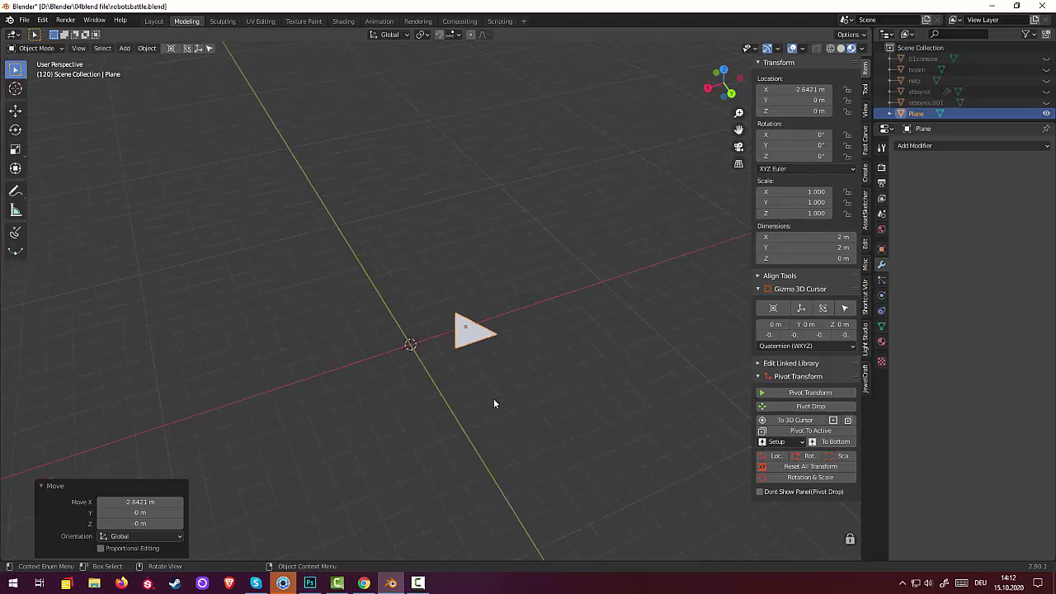
{"action": "left_click", "coordinate": [914, 146]}
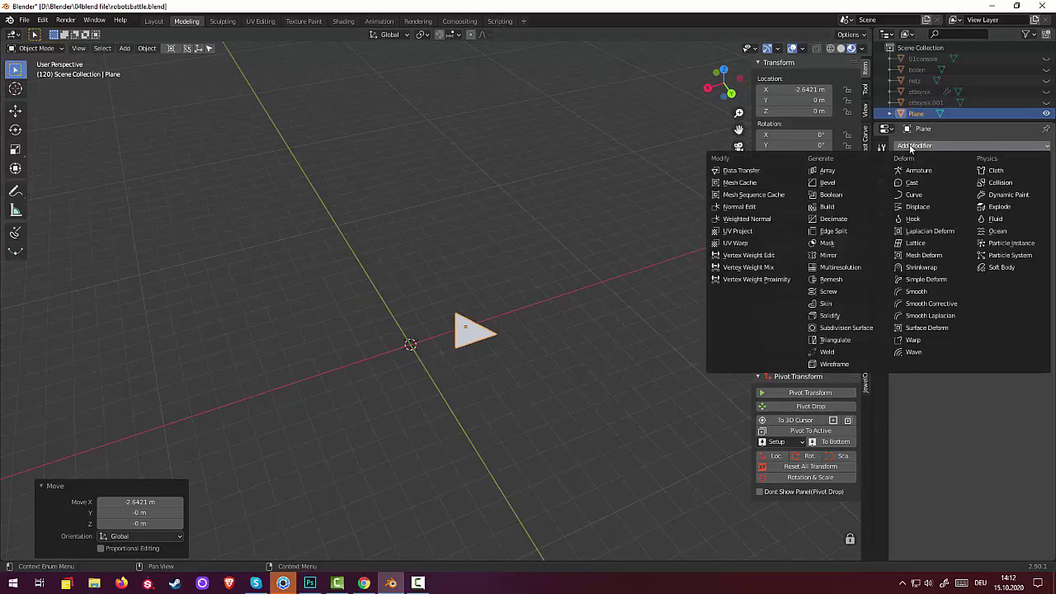
{"action": "left_click", "coordinate": [829, 292]}
{"action": "scroll", "coordinate": [521, 338], "scroll_direction": "up", "scroll_amount": 4}
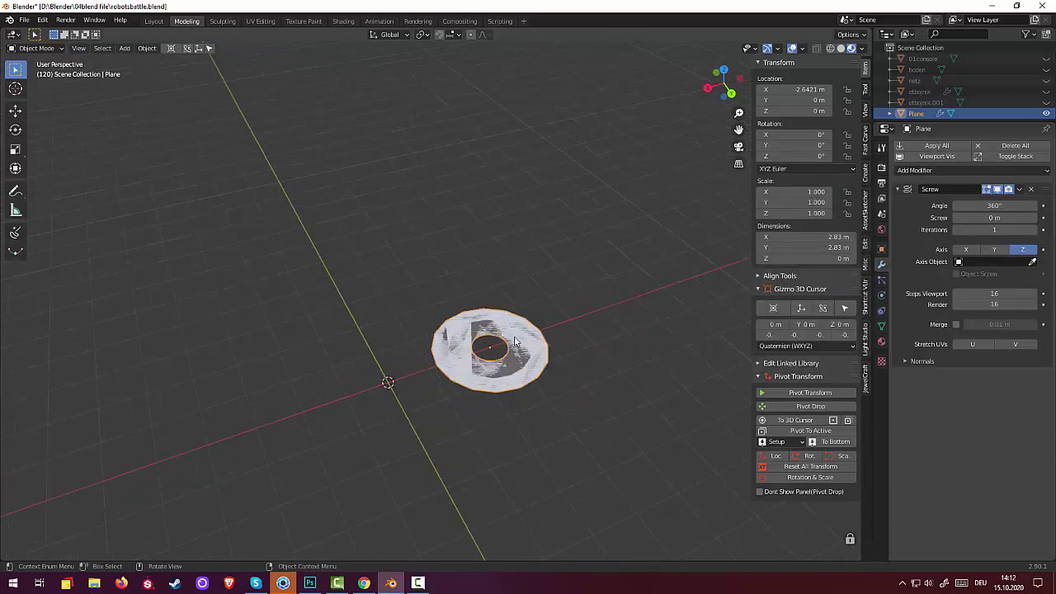
{"action": "scroll", "coordinate": [514, 341], "scroll_direction": "up", "scroll_amount": 4}
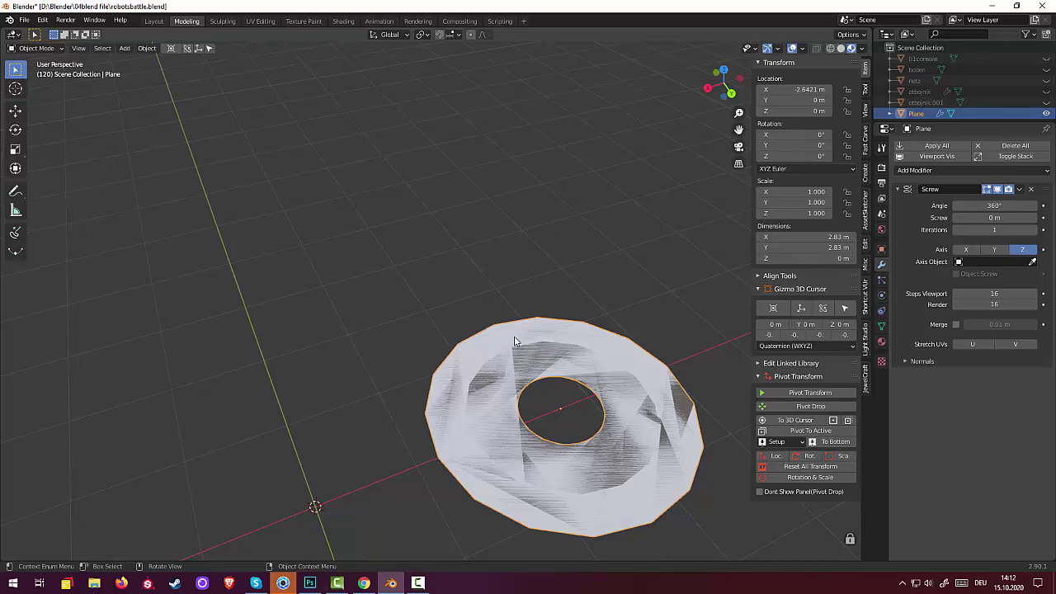
{"action": "scroll", "coordinate": [604, 364], "scroll_direction": "down", "scroll_amount": 3}
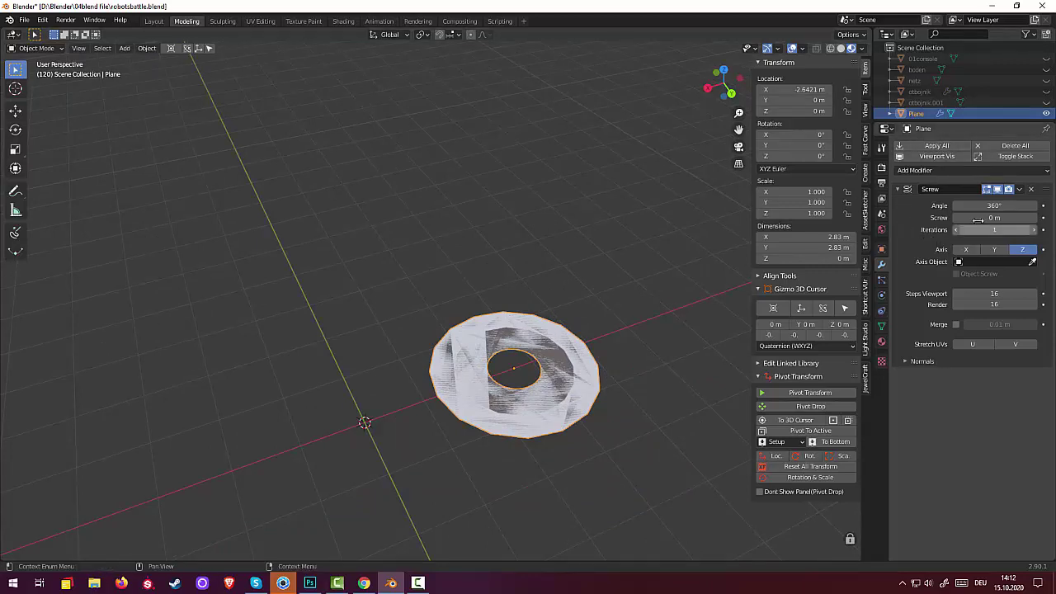
{"action": "mouse_move", "coordinate": [976, 218]}
{"action": "left_mouse_down"}
{"action": "mouse_move", "coordinate": [1014, 218]}
{"action": "mouse_move", "coordinate": [986, 217]}
{"action": "left_mouse_up"}
{"action": "mouse_move", "coordinate": [726, 297]}
{"action": "middle_mouse_down"}
{"action": "mouse_move", "coordinate": [668, 288]}
{"action": "mouse_move", "coordinate": [663, 267]}
{"action": "mouse_move", "coordinate": [678, 285]}
{"action": "mouse_move", "coordinate": [640, 311]}
{"action": "middle_mouse_up"}
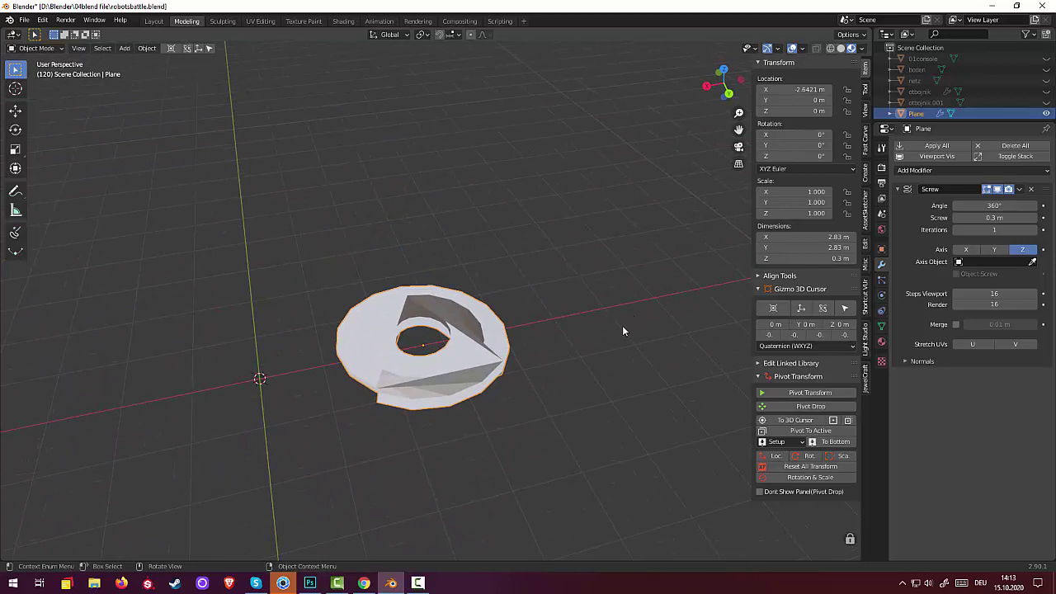
{"action": "key", "text": "ctrl+z"}
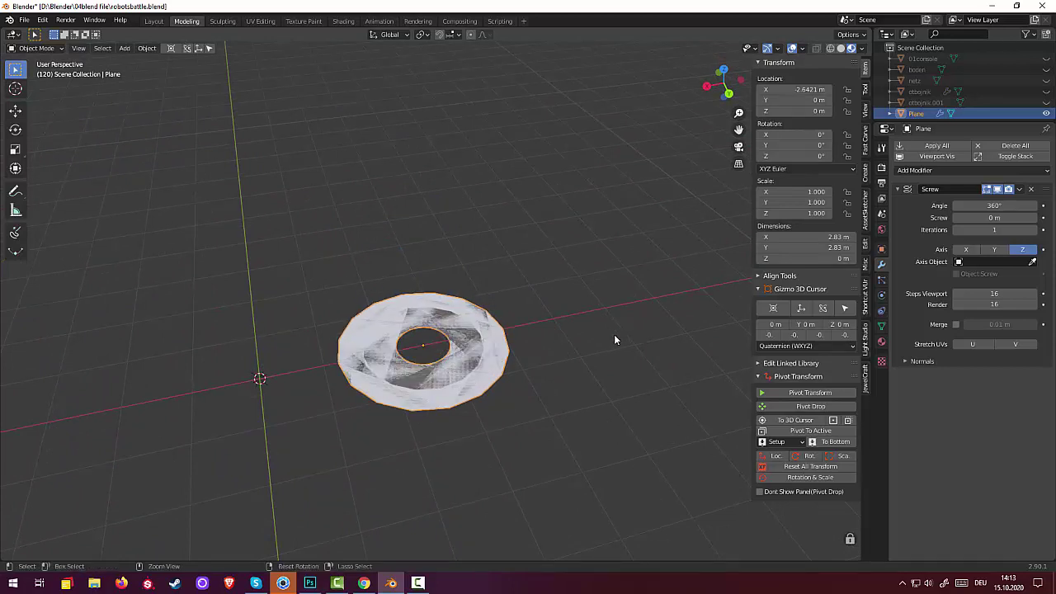
{"action": "key", "text": "ctrl+z"}
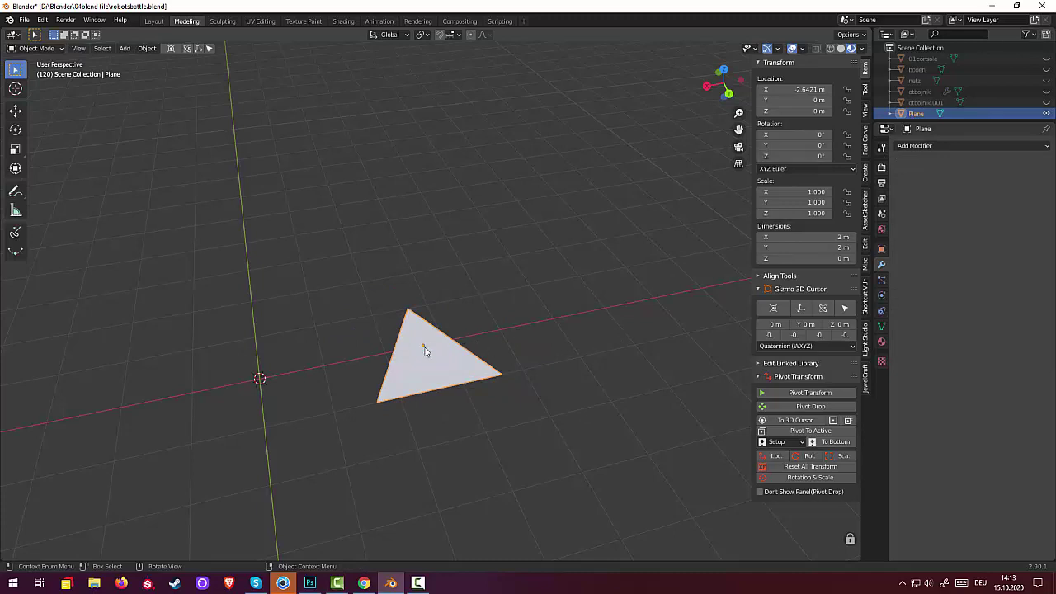
Step: Reset the triangle's Location X to 0 at the world origin
{"action": "left_click", "coordinate": [145, 48]}
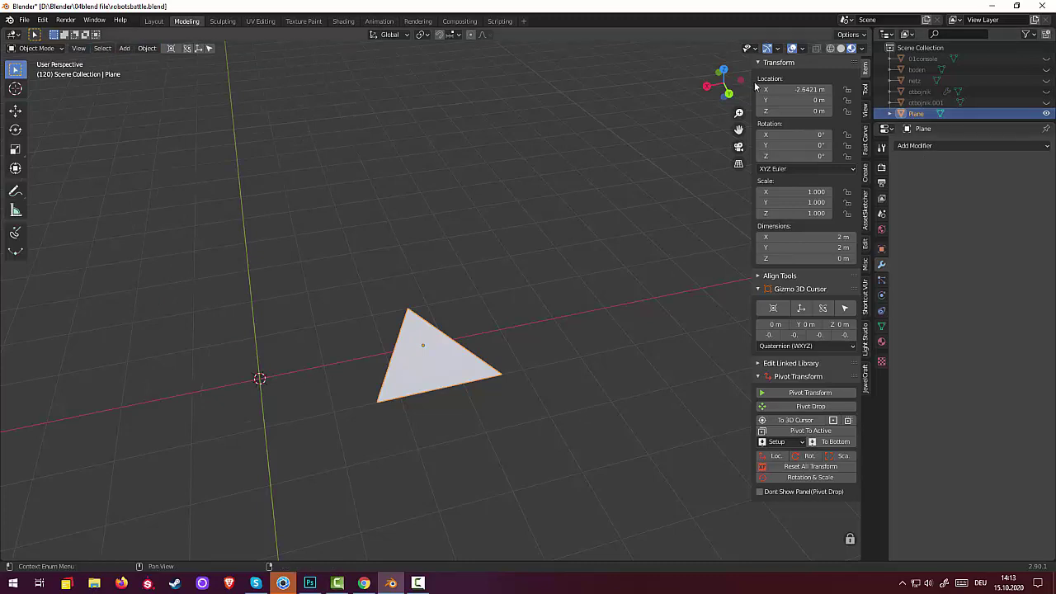
{"action": "left_click", "coordinate": [792, 89]}
{"action": "type", "text": "0"}
{"action": "key", "text": "Return"}
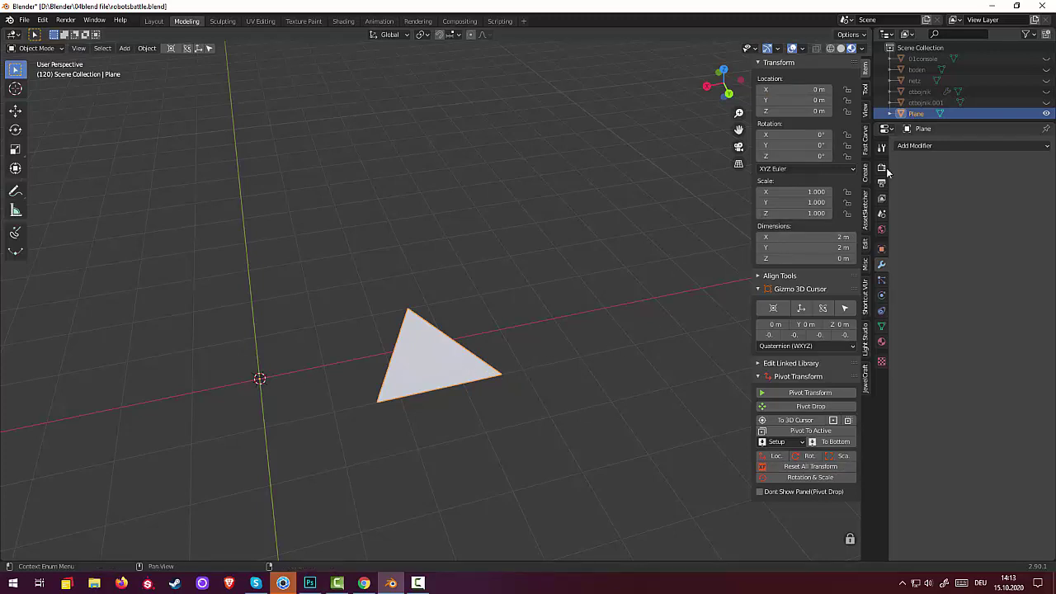
Step: Add a Screw modifier to the triangle and switch it to Edit Mode
{"action": "left_click", "coordinate": [916, 146]}
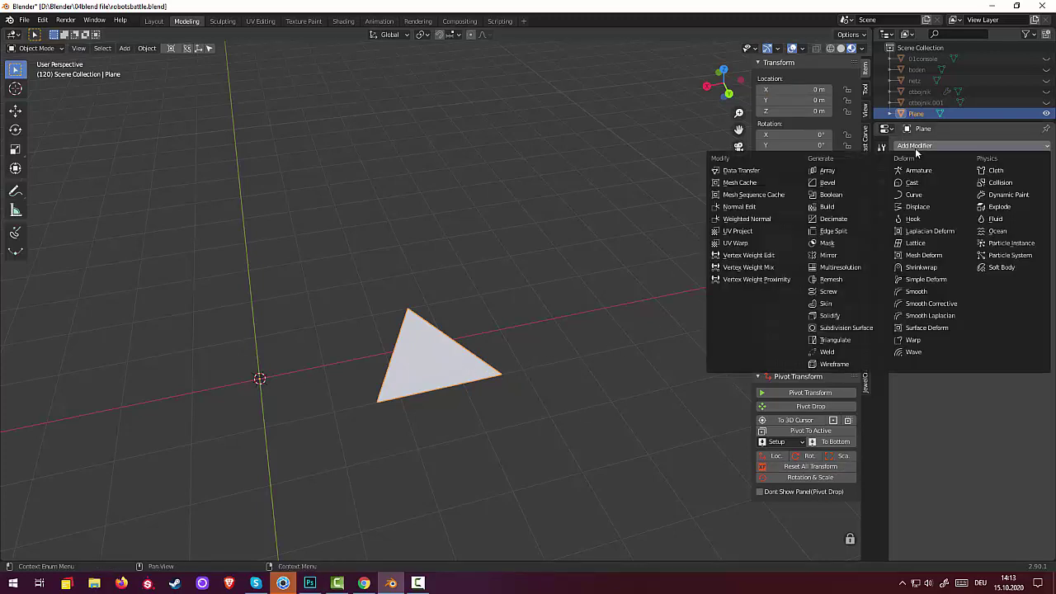
{"action": "left_click", "coordinate": [827, 291]}
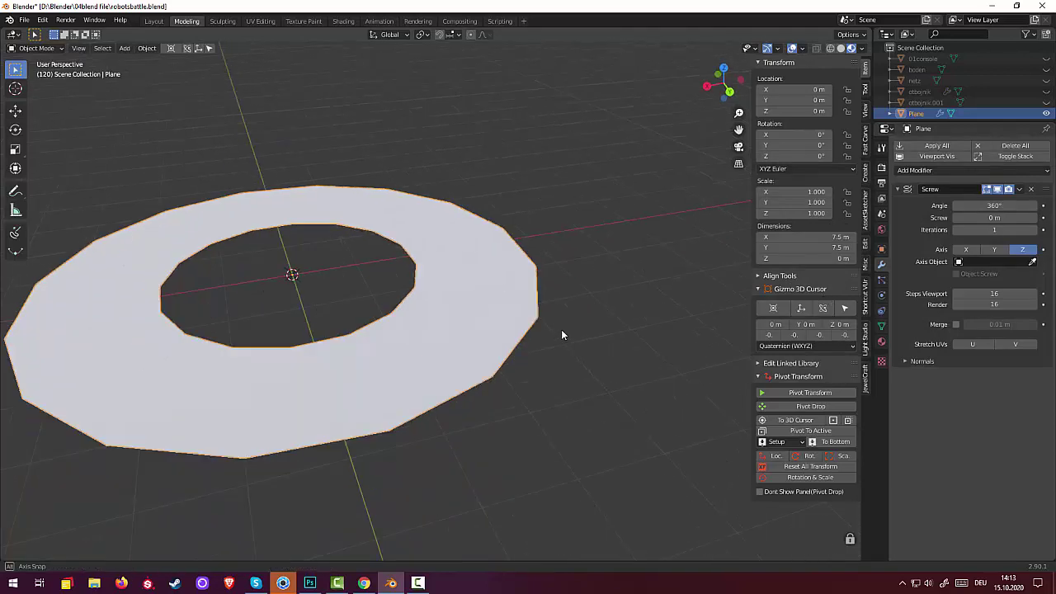
{"action": "middle_click_drag", "start_coordinate": [551, 356], "coordinate": [555, 333]}
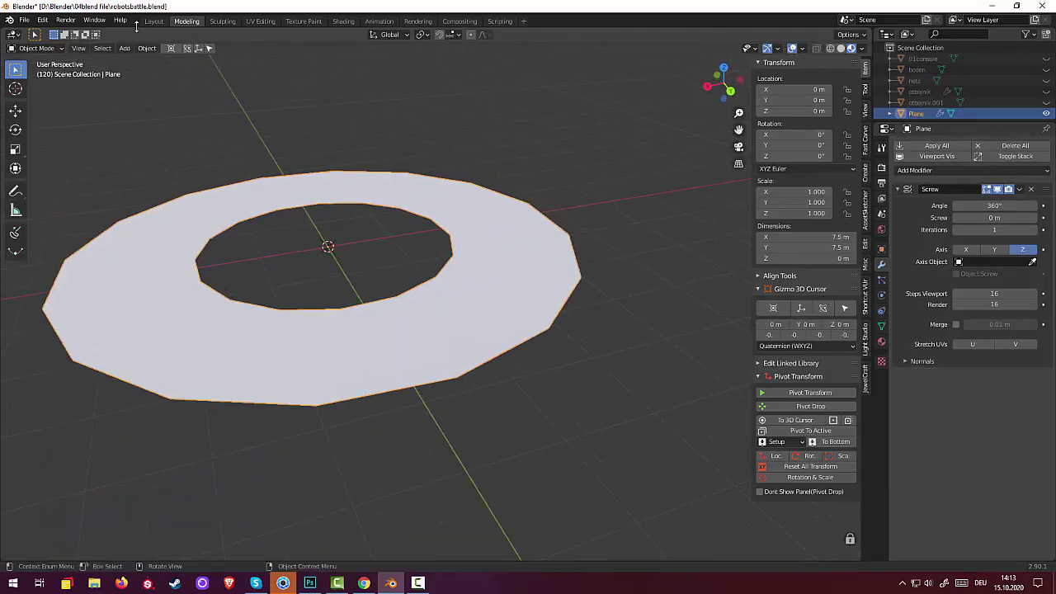
{"action": "left_click", "coordinate": [37, 48]}
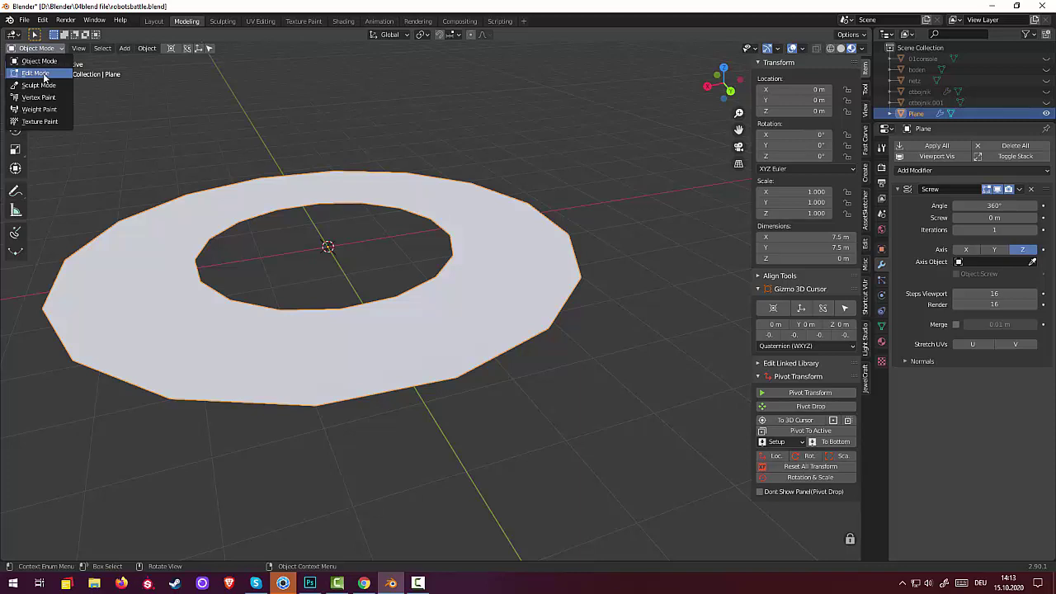
{"action": "left_click", "coordinate": [37, 73]}
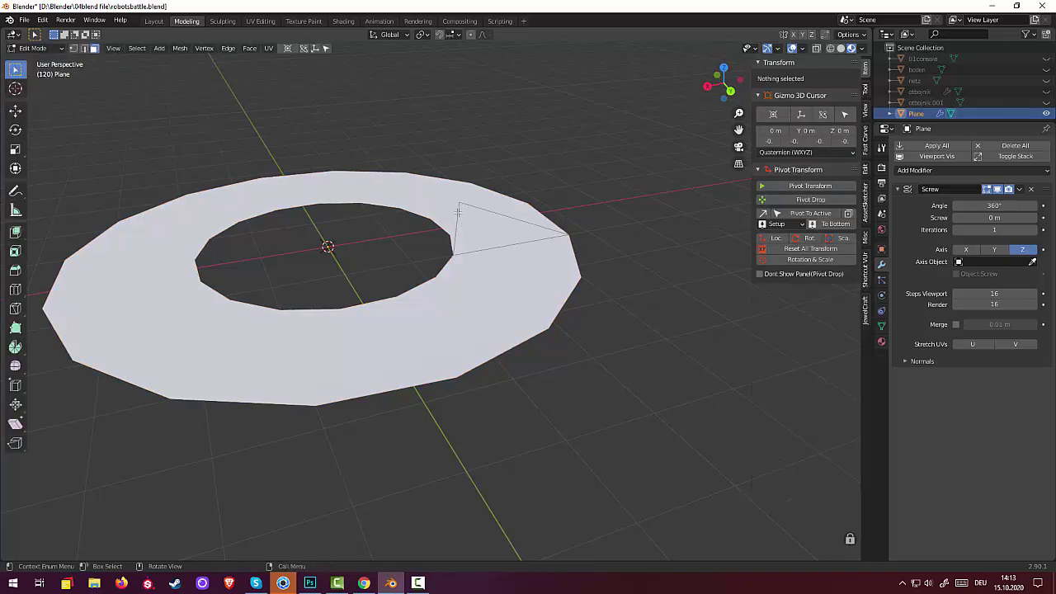
Step: Rotate the triangle face 90° about X, hiding the screw result while editing then showing it again
{"action": "middle_click_drag", "start_coordinate": [499, 247], "coordinate": [467, 308]}
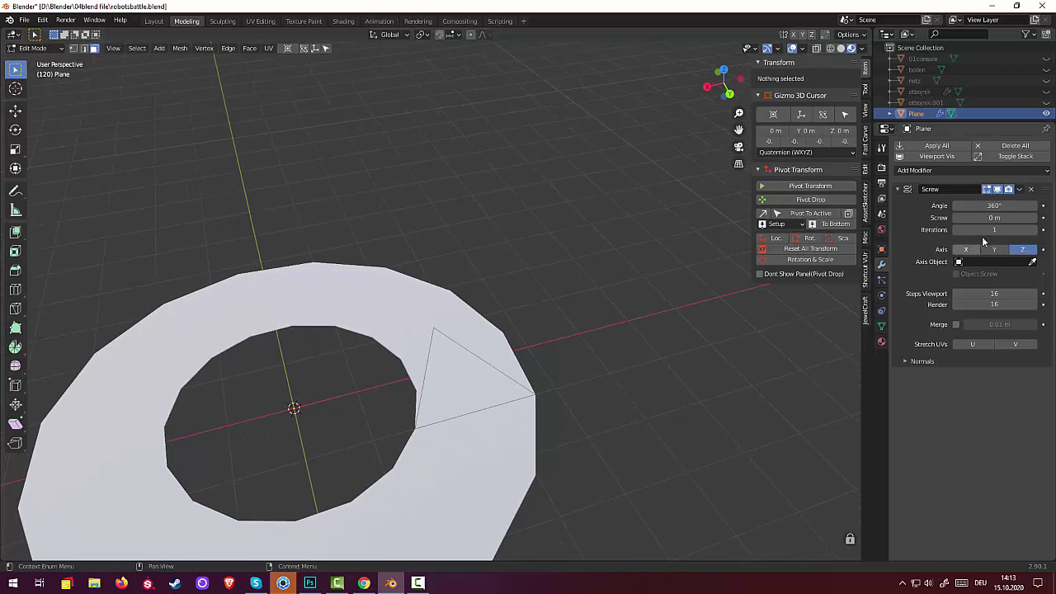
{"action": "left_click", "coordinate": [997, 189]}
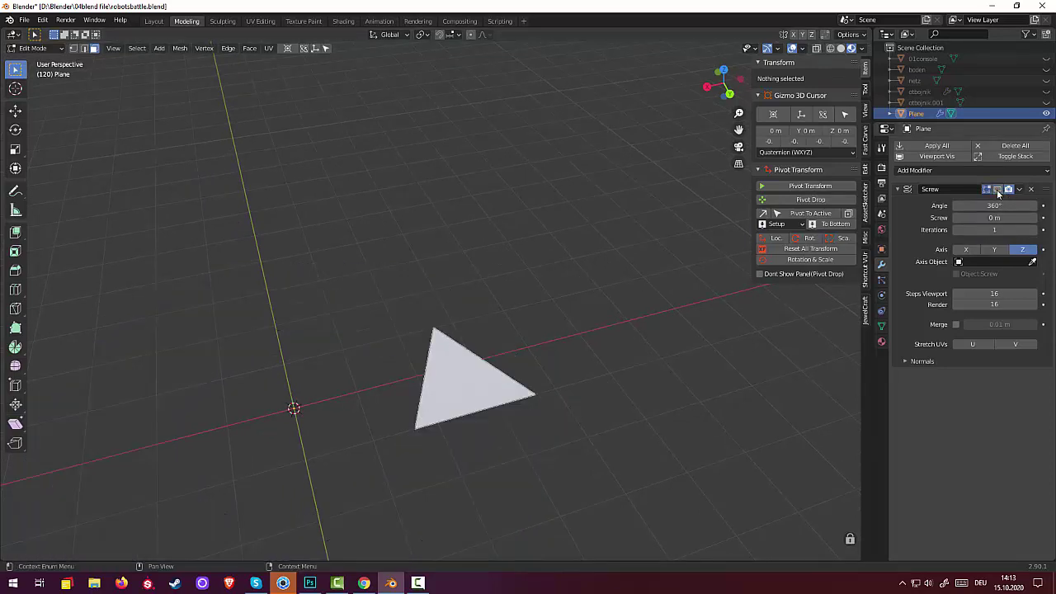
{"action": "left_click", "coordinate": [467, 397]}
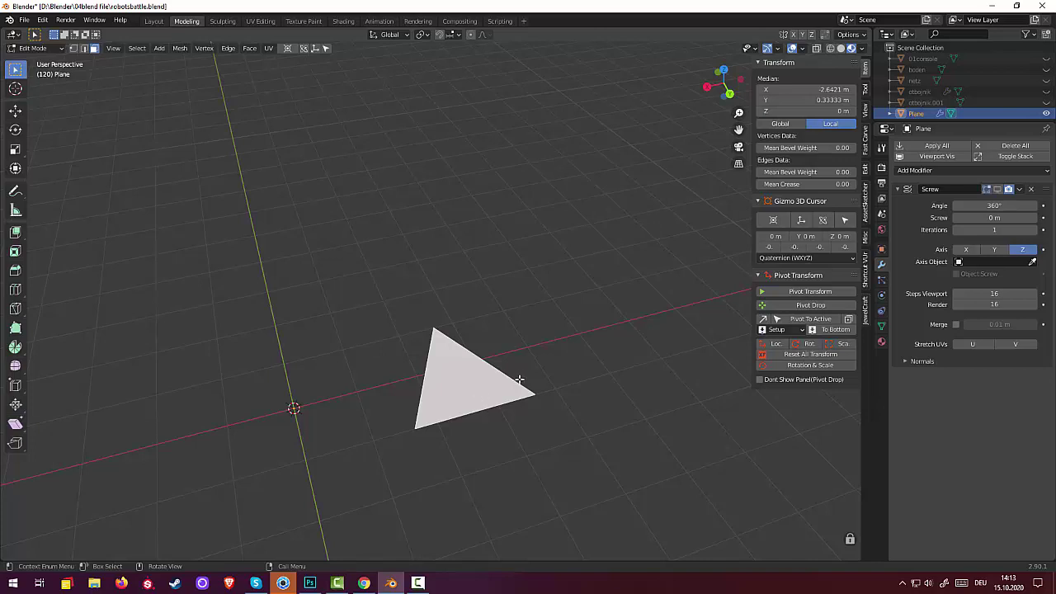
{"action": "middle_click_drag", "start_coordinate": [519, 380], "coordinate": [511, 364]}
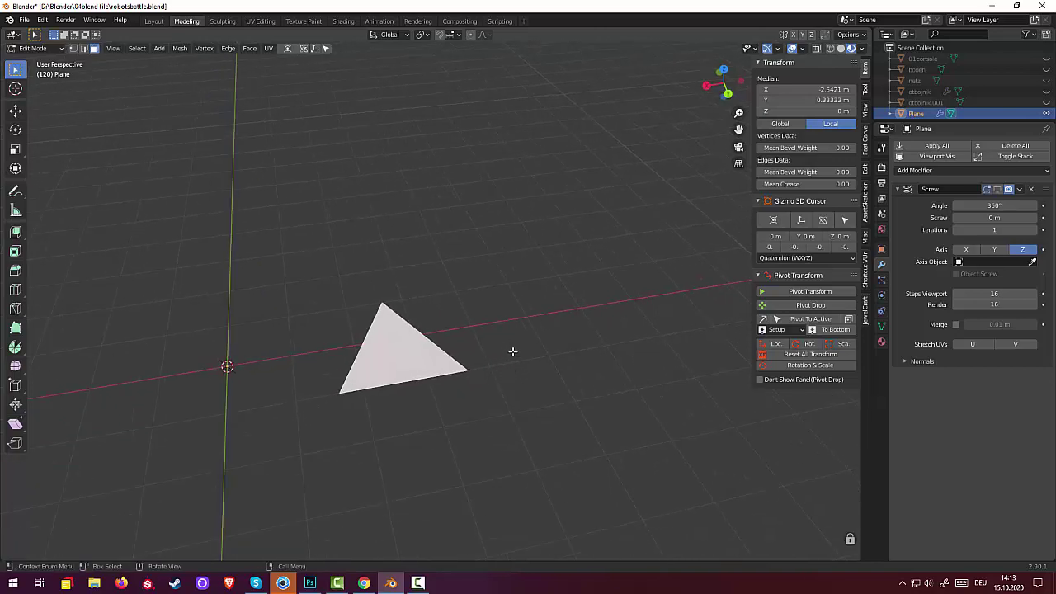
{"action": "key", "text": "r"}
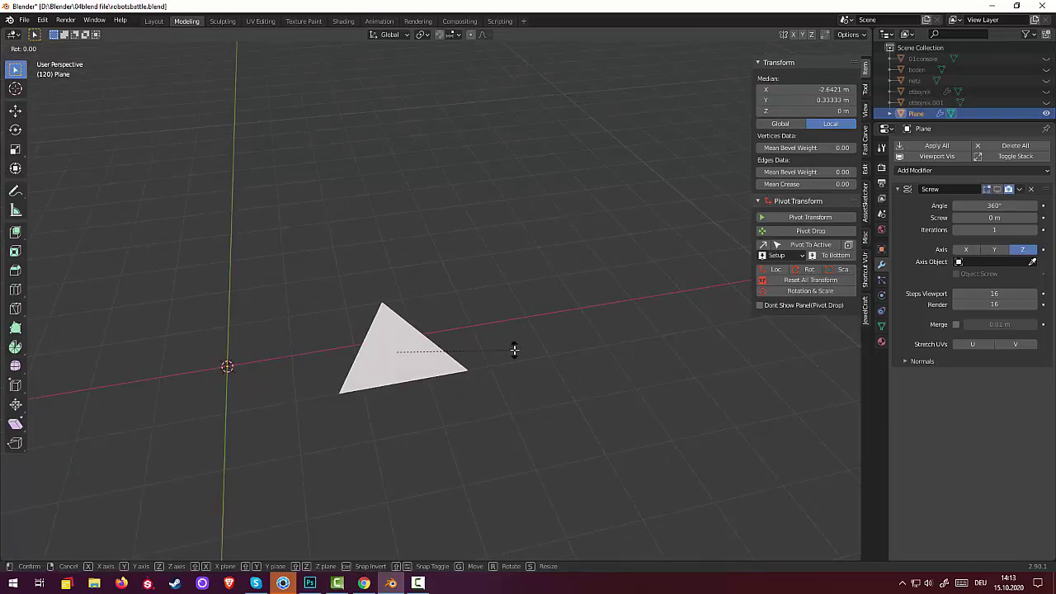
{"action": "type", "text": "x"}
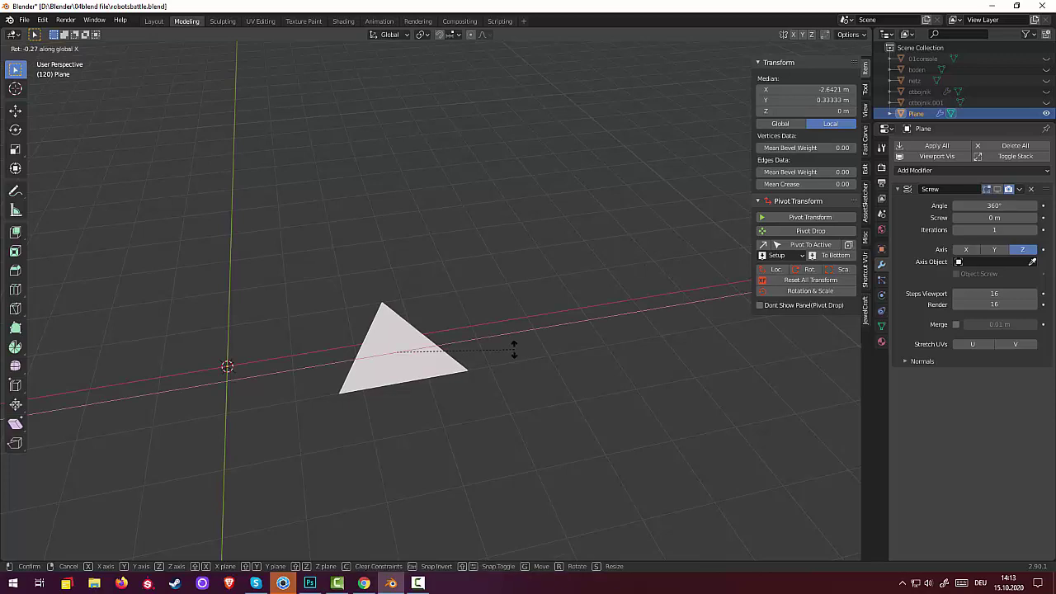
{"action": "type", "text": "90"}
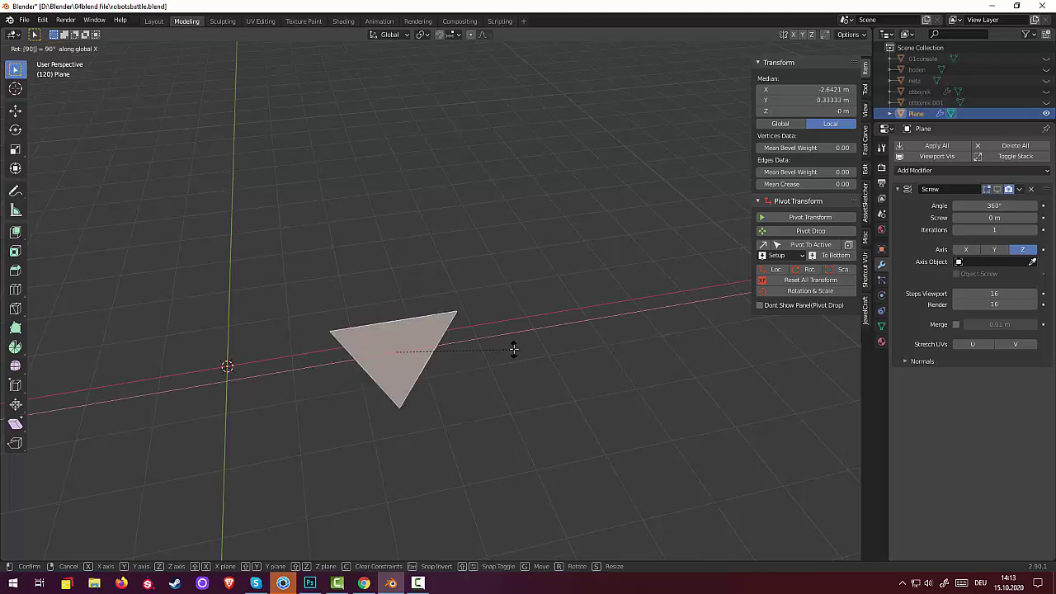
{"action": "key", "text": "Return"}
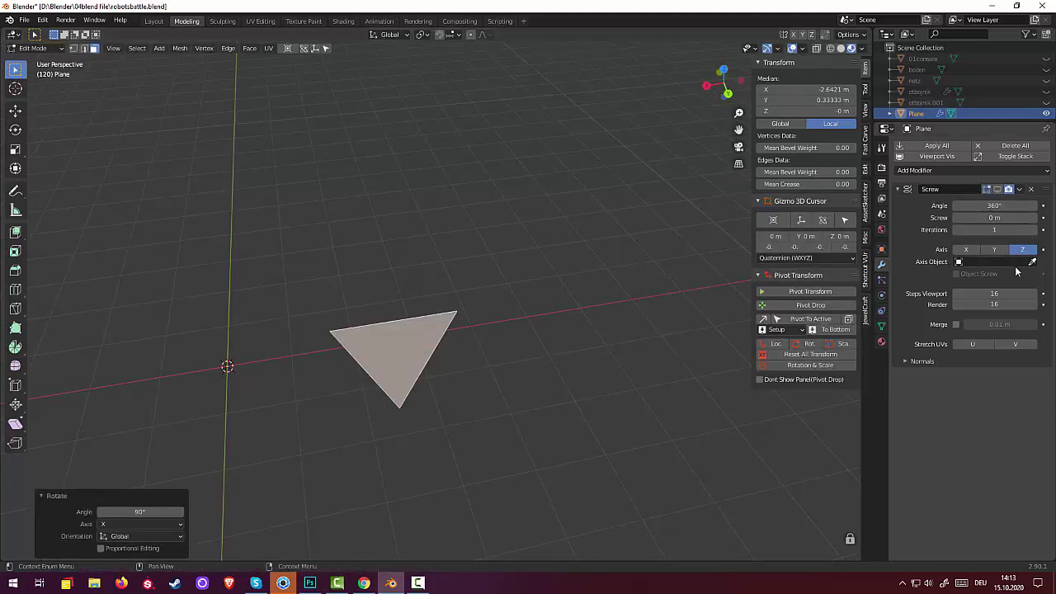
{"action": "left_click", "coordinate": [997, 189]}
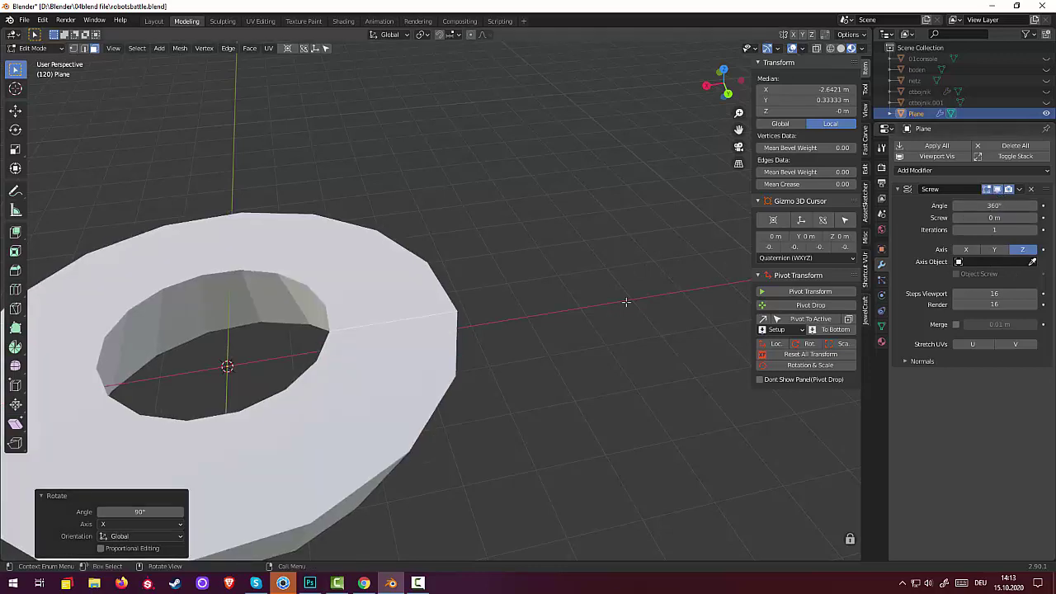
Step: Give the Screw modifier a 0.7 m rise per turn
{"action": "scroll", "coordinate": [625, 302], "scroll_direction": "down", "scroll_amount": 5}
{"action": "middle_click_drag", "start_coordinate": [582, 305], "coordinate": [573, 298]}
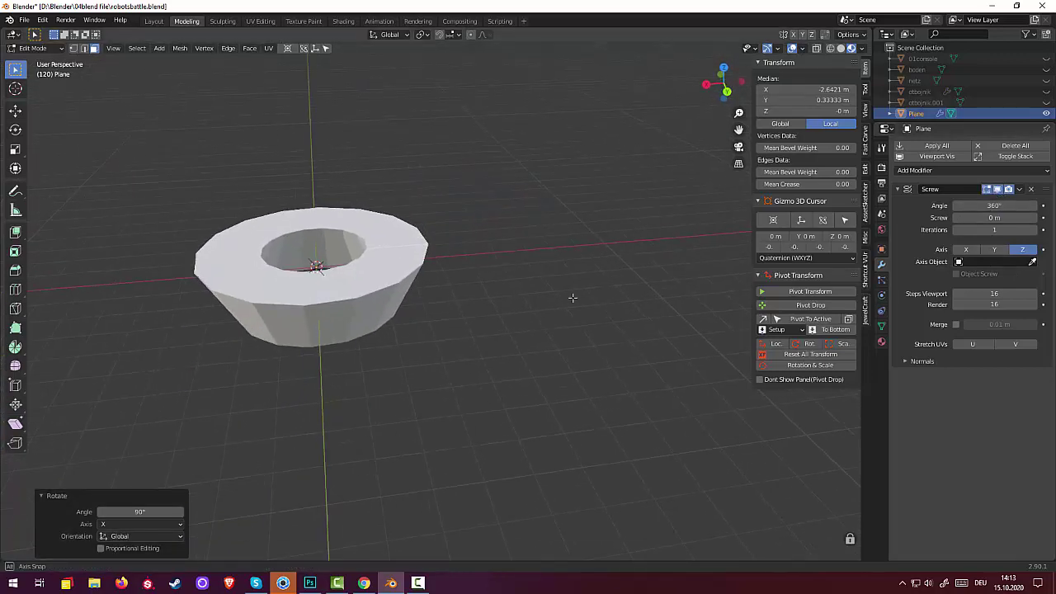
{"action": "mouse_move", "coordinate": [1010, 217]}
{"action": "left_mouse_down"}
{"action": "mouse_move", "coordinate": [1023, 218]}
{"action": "mouse_move", "coordinate": [895, 240]}
{"action": "left_mouse_up"}
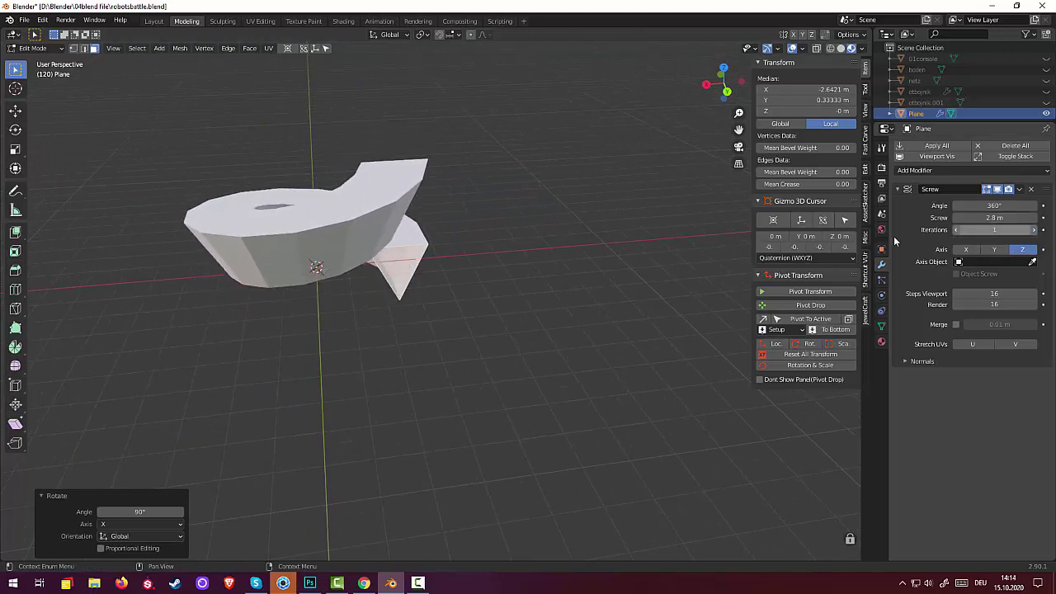
{"action": "mouse_move", "coordinate": [549, 266]}
{"action": "middle_mouse_down"}
{"action": "mouse_move", "coordinate": [597, 322]}
{"action": "mouse_move", "coordinate": [554, 300]}
{"action": "mouse_move", "coordinate": [557, 319]}
{"action": "middle_mouse_up"}
{"action": "middle_click_drag", "start_coordinate": [557, 322], "coordinate": [529, 299]}
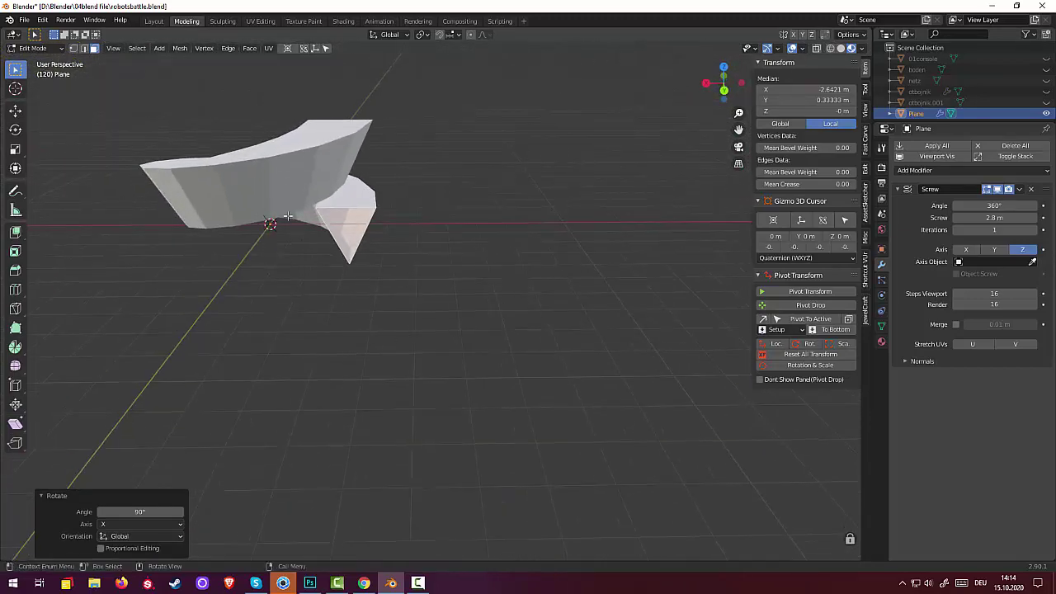
Step: Move one profile vertex freely to reshape the cross-section
{"action": "left_click", "coordinate": [382, 217]}
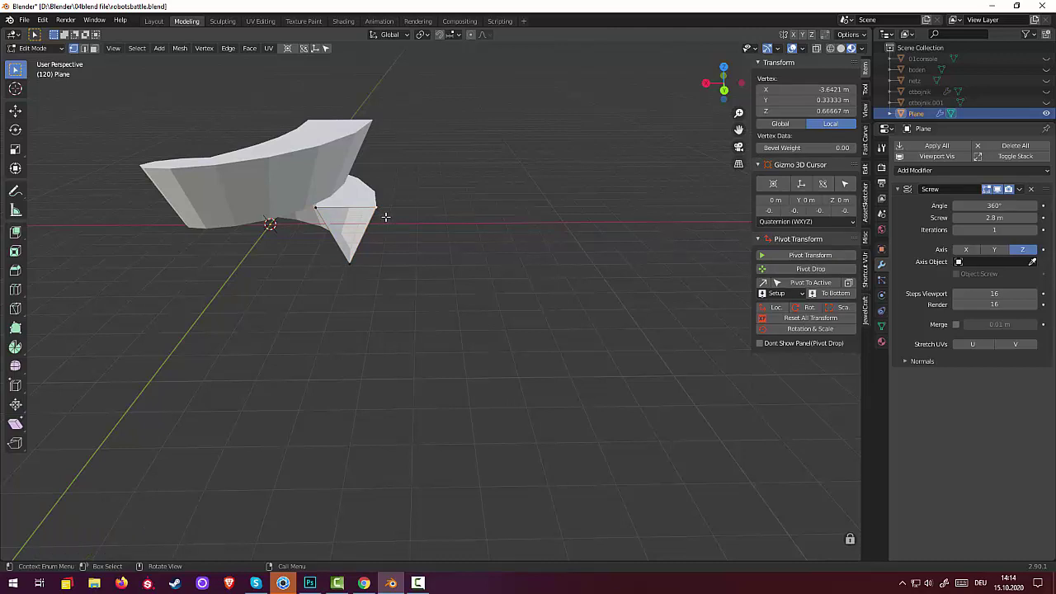
{"action": "key", "text": "g"}
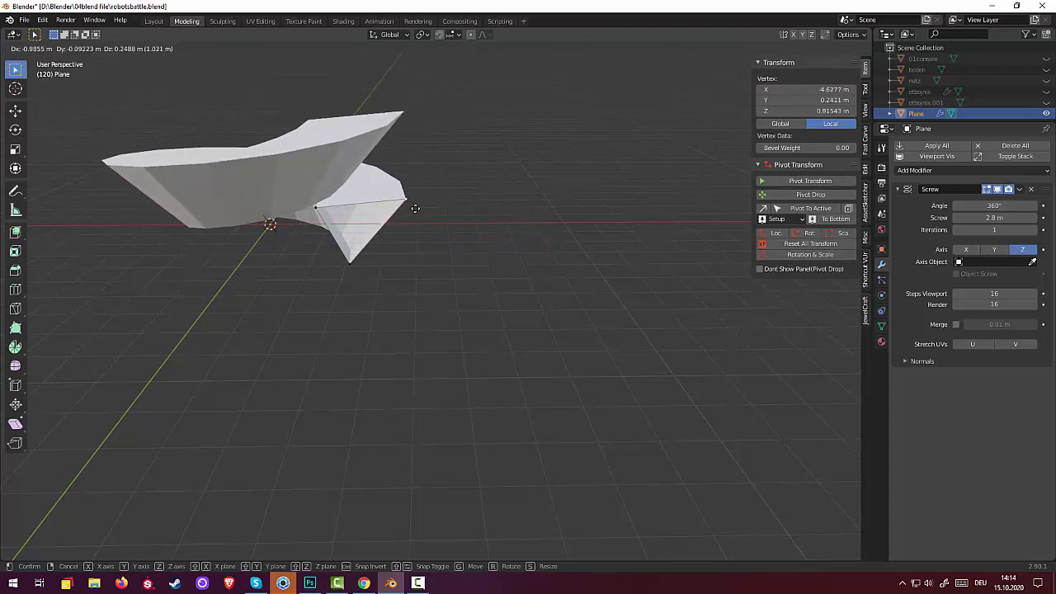
{"action": "left_click", "coordinate": [399, 191]}
{"action": "mouse_move", "coordinate": [539, 378]}
{"action": "middle_mouse_down"}
{"action": "mouse_move", "coordinate": [539, 354]}
{"action": "mouse_move", "coordinate": [548, 412]}
{"action": "mouse_move", "coordinate": [544, 369]}
{"action": "mouse_move", "coordinate": [545, 378]}
{"action": "middle_mouse_up"}
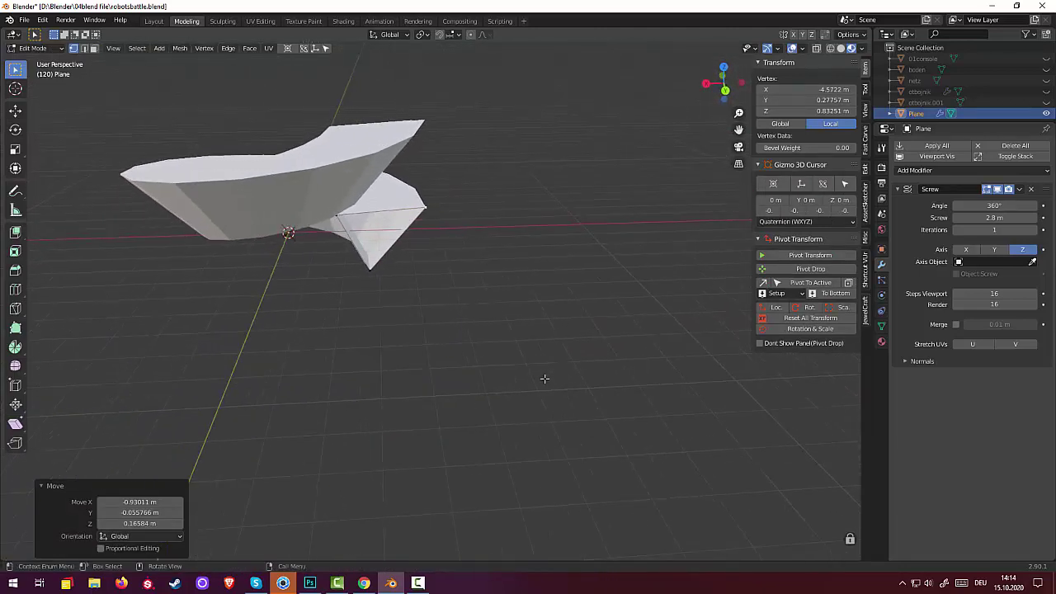
Step: Raise another profile vertex along Z and reposition a third vertex
{"action": "left_click", "coordinate": [338, 217]}
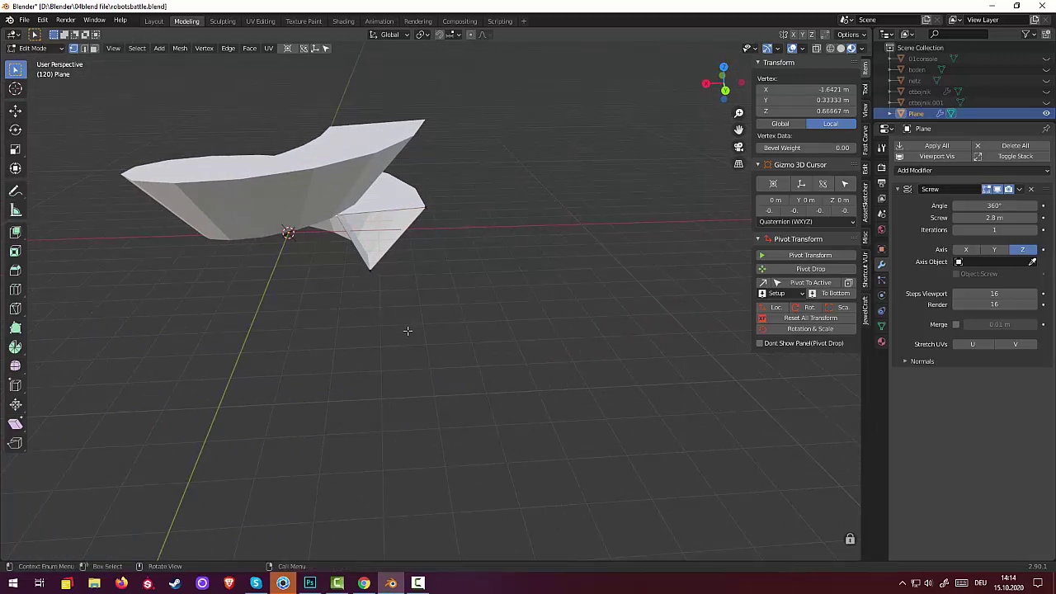
{"action": "key", "text": "g"}
{"action": "key", "text": "z"}
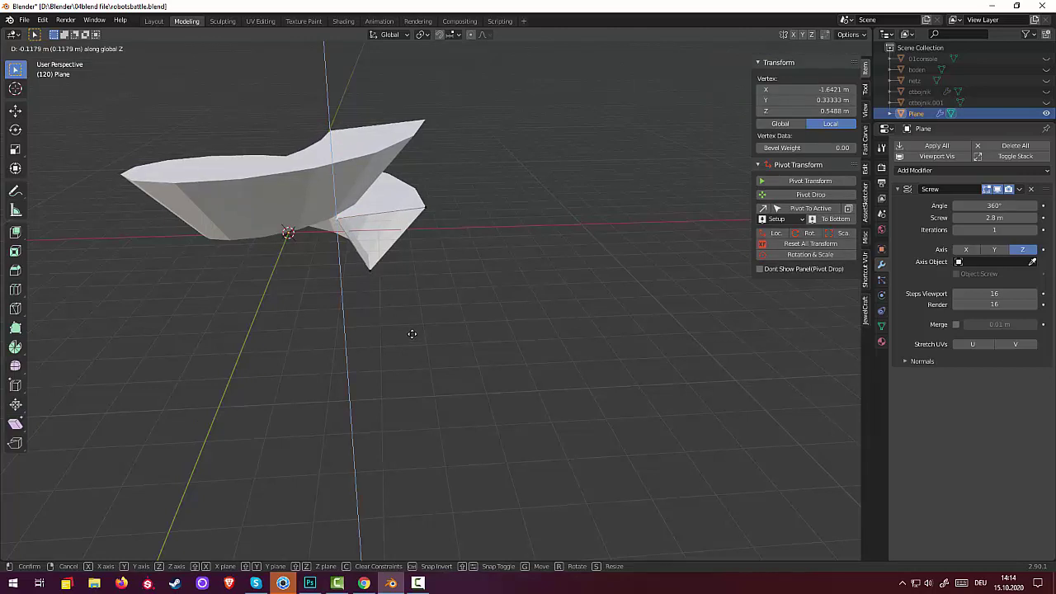
{"action": "left_click", "coordinate": [411, 334]}
{"action": "left_click", "coordinate": [372, 275]}
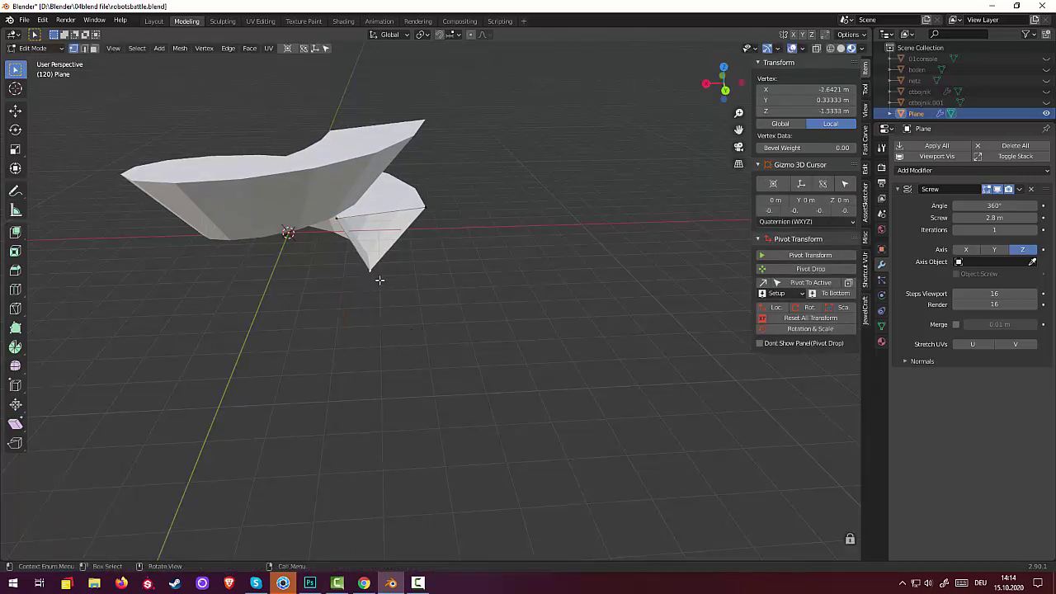
{"action": "key", "text": "g"}
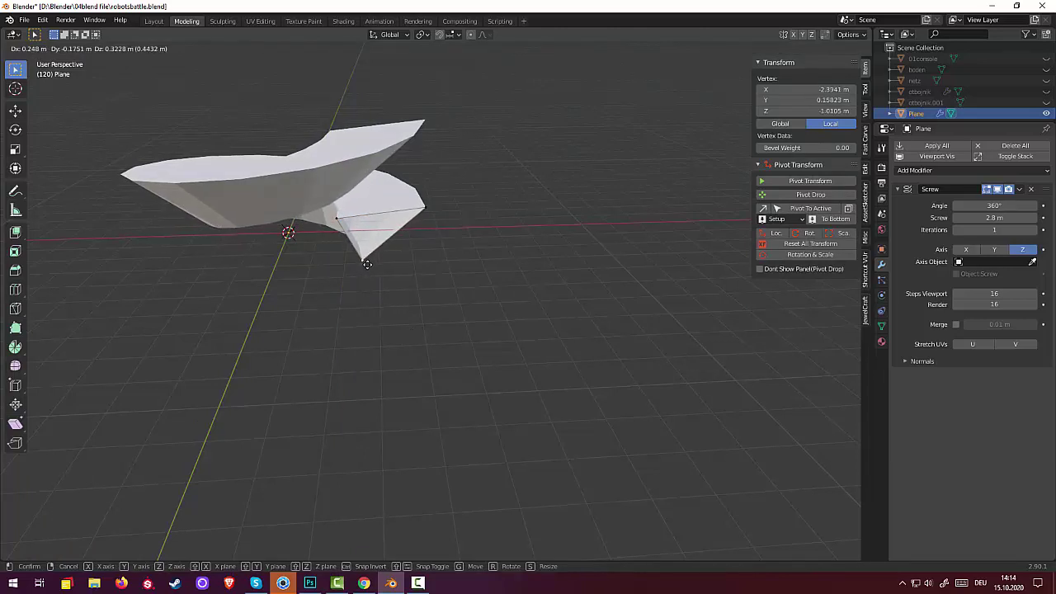
{"action": "left_click", "coordinate": [366, 263]}
{"action": "mouse_move", "coordinate": [441, 275]}
{"action": "middle_mouse_down"}
{"action": "mouse_move", "coordinate": [471, 295]}
{"action": "mouse_move", "coordinate": [453, 267]}
{"action": "mouse_move", "coordinate": [442, 268]}
{"action": "middle_mouse_up"}
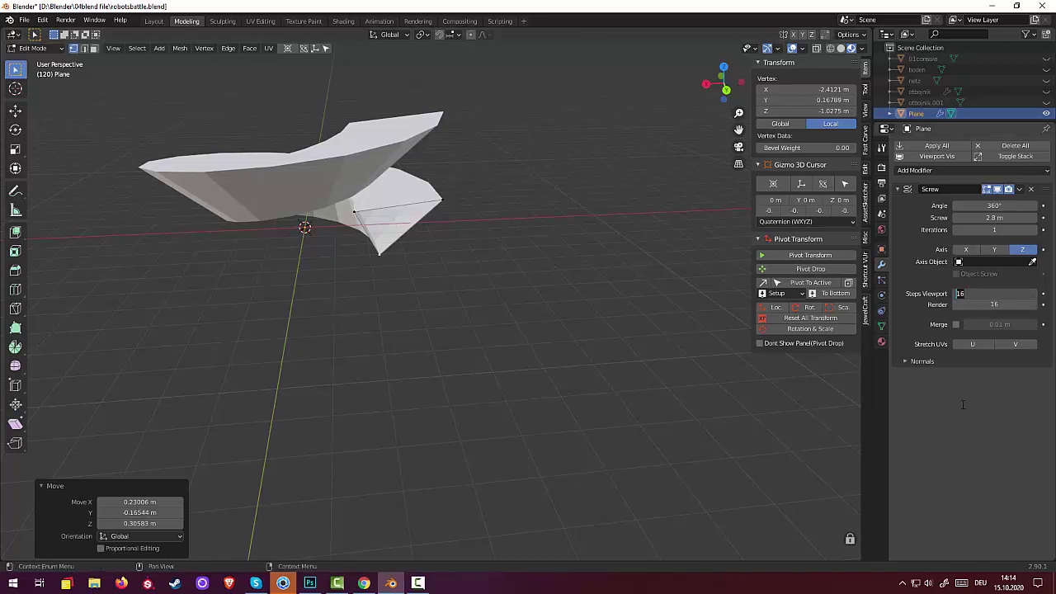
{"action": "left_click", "coordinate": [964, 293]}
{"action": "type", "text": "32"}
Step: Raise the Screw's Steps Viewport from 32 to 38 for a smoother spiral
{"action": "key", "text": "Return"}
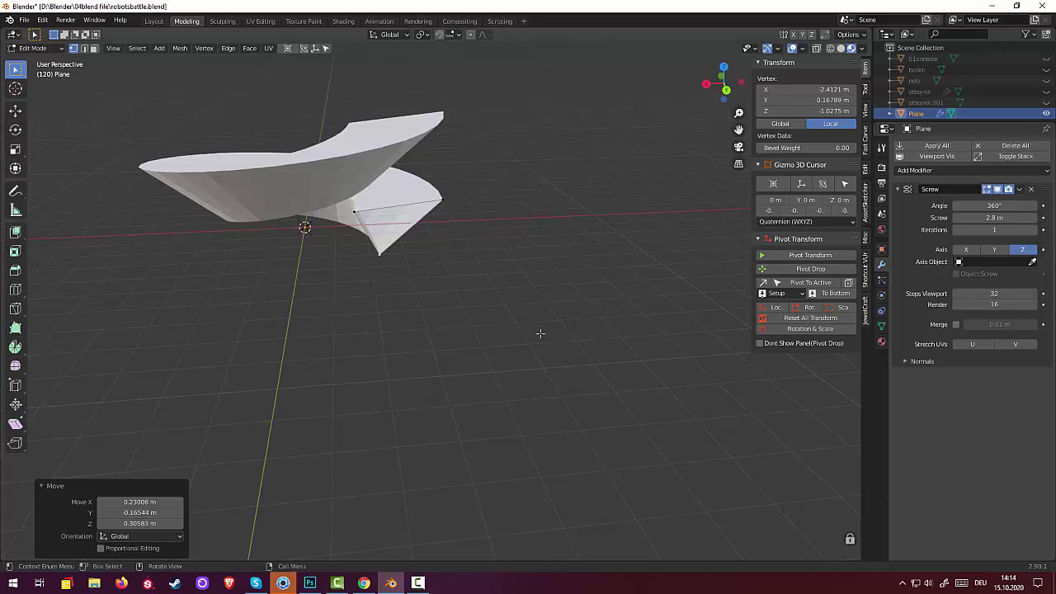
{"action": "left_click_drag", "start_coordinate": [994, 294], "coordinate": [1015, 293]}
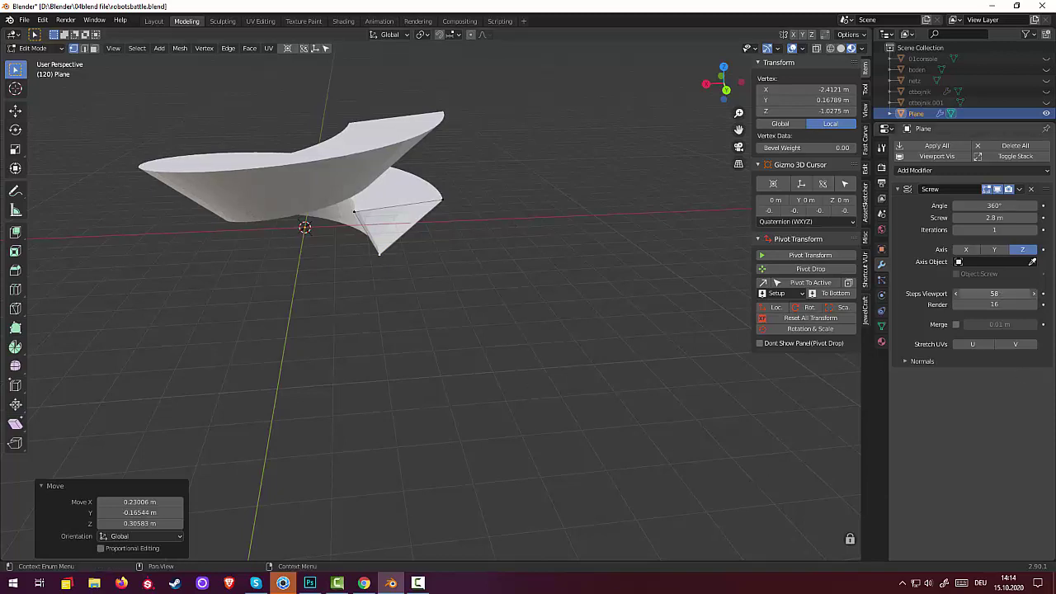
{"action": "left_click", "coordinate": [591, 304]}
{"action": "mouse_move", "coordinate": [594, 301]}
{"action": "middle_mouse_down"}
{"action": "mouse_move", "coordinate": [589, 309]}
{"action": "mouse_move", "coordinate": [603, 302]}
{"action": "middle_mouse_up"}
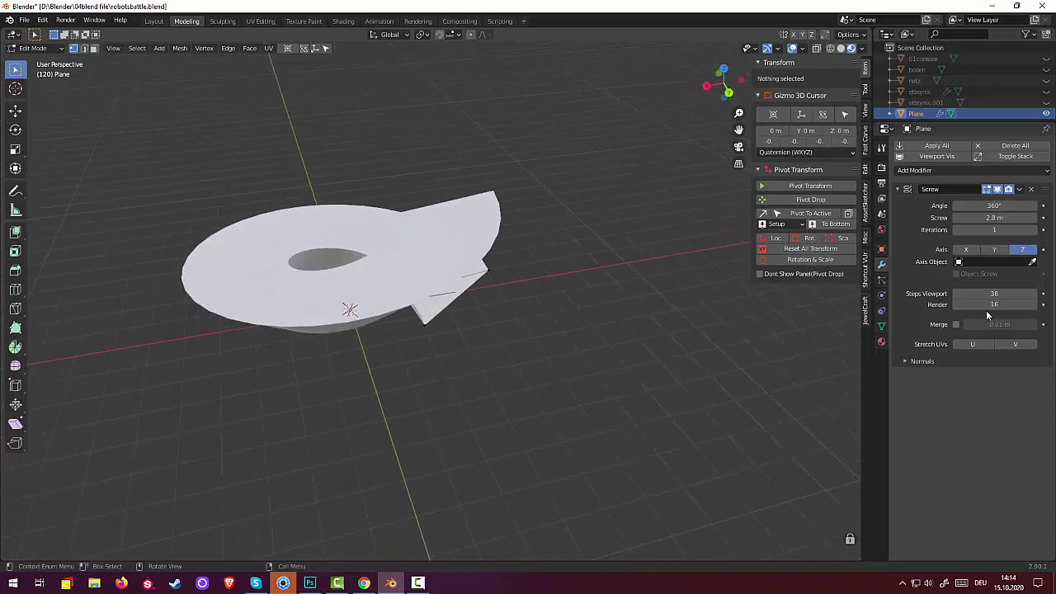
Step: Increase the screw Iterations and reduce the Screw rise to 2.5 m per turn
{"action": "left_click_drag", "start_coordinate": [1000, 230], "coordinate": [1027, 230]}
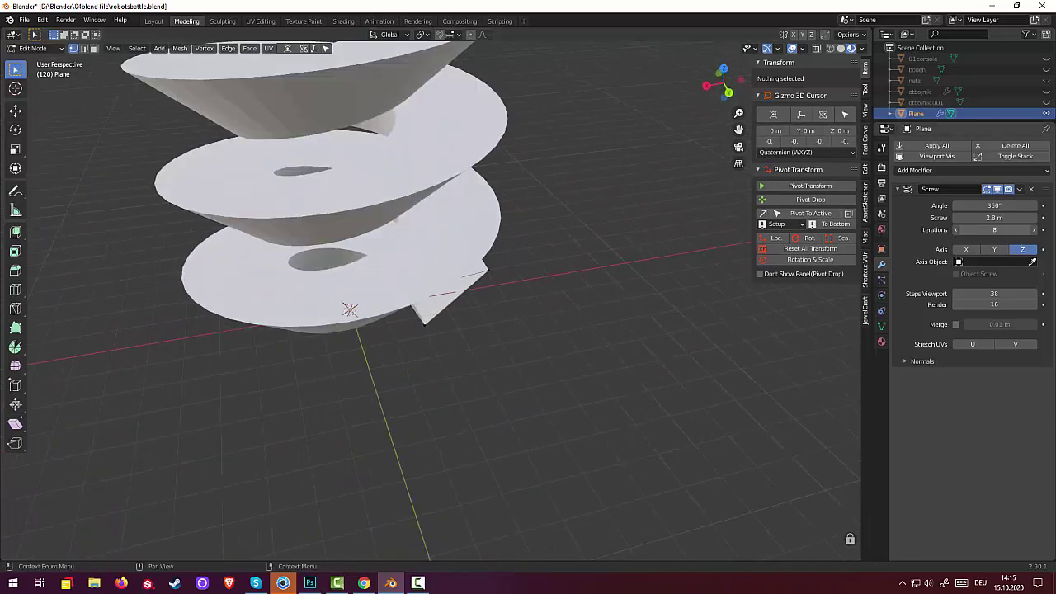
{"action": "scroll", "coordinate": [507, 384], "scroll_direction": "down", "scroll_amount": 3}
{"action": "mouse_move", "coordinate": [507, 385]}
{"action": "middle_mouse_down"}
{"action": "mouse_move", "coordinate": [561, 231]}
{"action": "mouse_move", "coordinate": [618, 186]}
{"action": "mouse_move", "coordinate": [662, 302]}
{"action": "mouse_move", "coordinate": [566, 360]}
{"action": "mouse_move", "coordinate": [560, 377]}
{"action": "middle_mouse_up"}
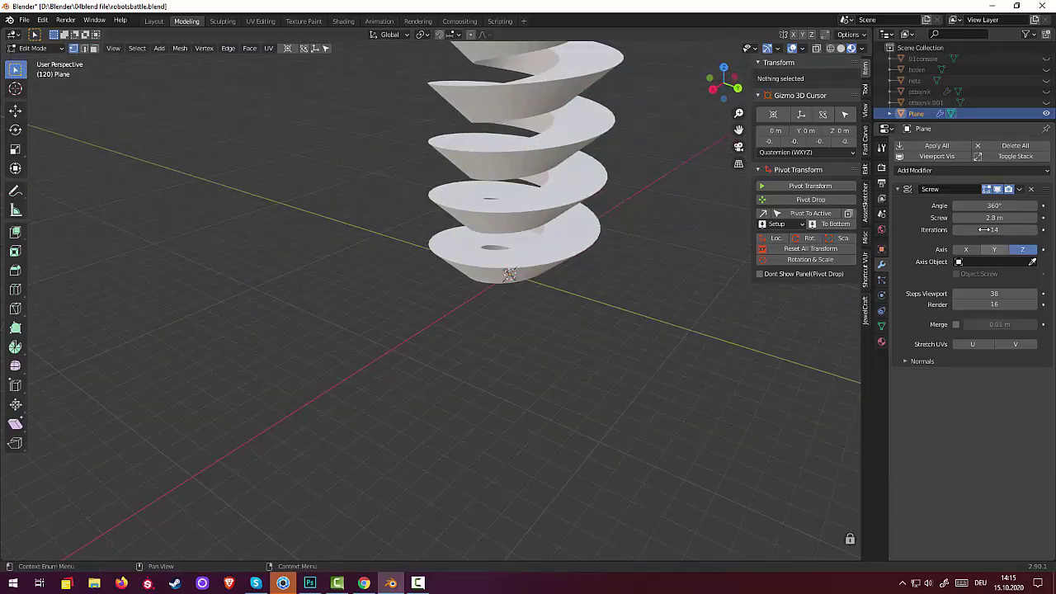
{"action": "mouse_move", "coordinate": [994, 217]}
{"action": "left_mouse_down"}
{"action": "mouse_move", "coordinate": [973, 217]}
{"action": "mouse_move", "coordinate": [1018, 217]}
{"action": "left_mouse_up"}
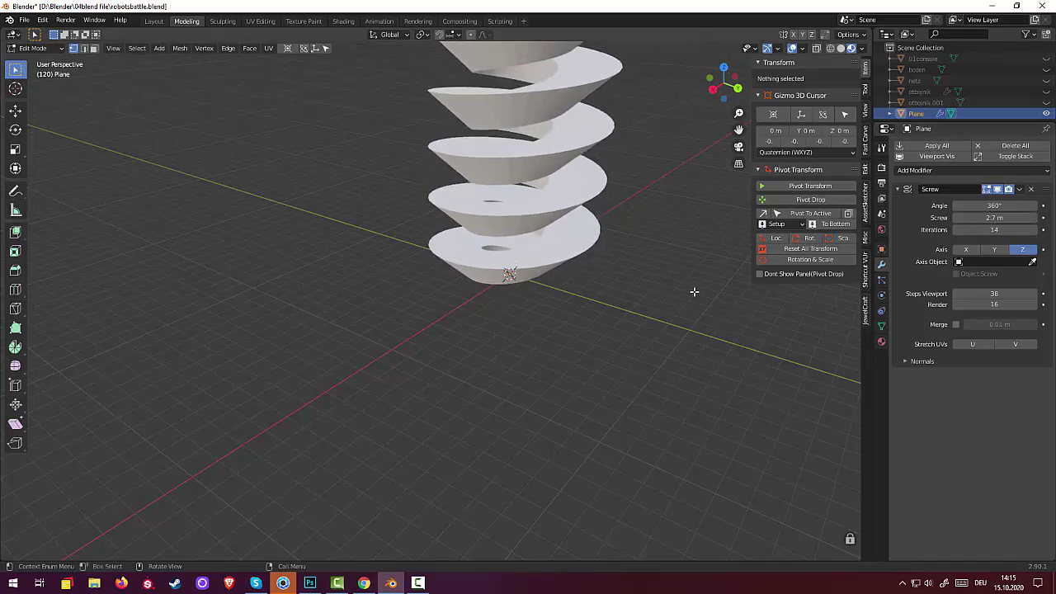
{"action": "scroll", "coordinate": [693, 288], "scroll_direction": "down", "scroll_amount": 3}
{"action": "mouse_move", "coordinate": [676, 225]}
{"action": "middle_mouse_down"}
{"action": "mouse_move", "coordinate": [682, 167]}
{"action": "mouse_move", "coordinate": [667, 205]}
{"action": "middle_mouse_up"}
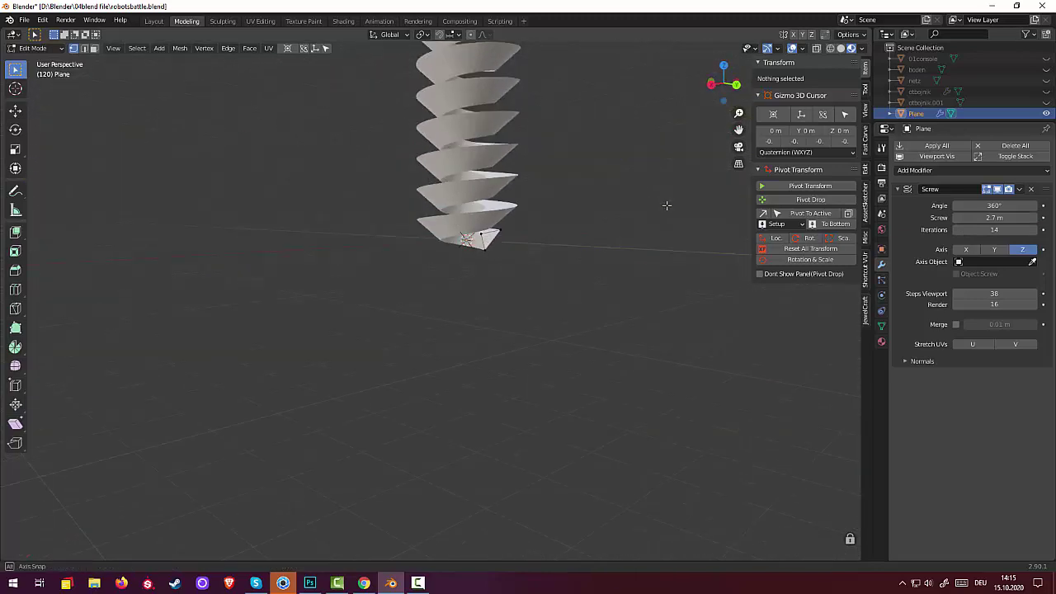
Step: Move a profile vertex by 0.078, -0.291, 0.979 m and enter 4 for the spiral turns
{"action": "left_click", "coordinate": [486, 253]}
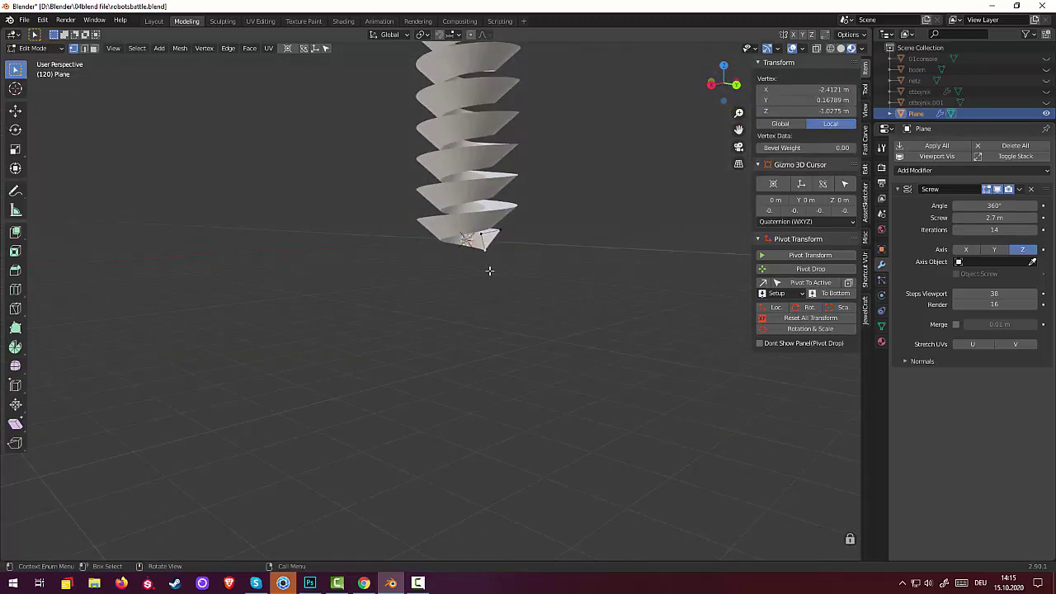
{"action": "key", "text": "g"}
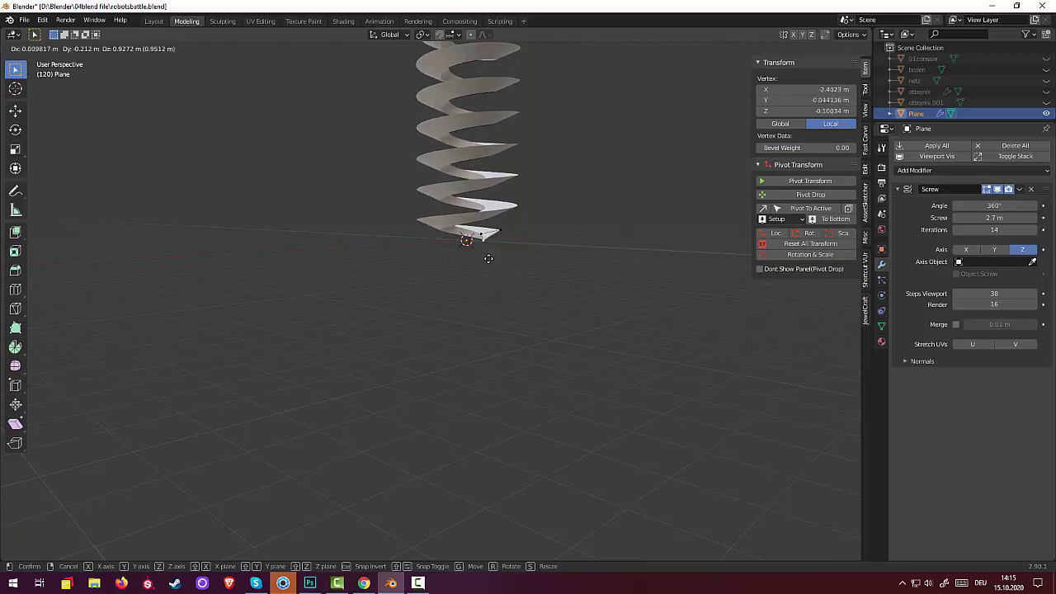
{"action": "left_click", "coordinate": [488, 258]}
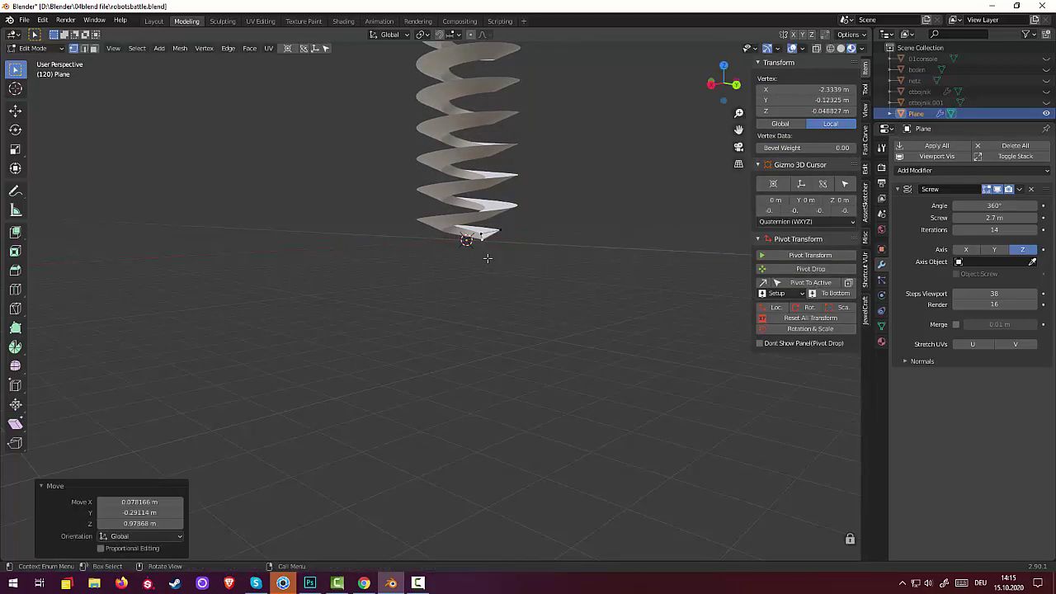
{"action": "double_click", "coordinate": [995, 230]}
{"action": "type", "text": "4"}
{"action": "key", "text": "Return"}
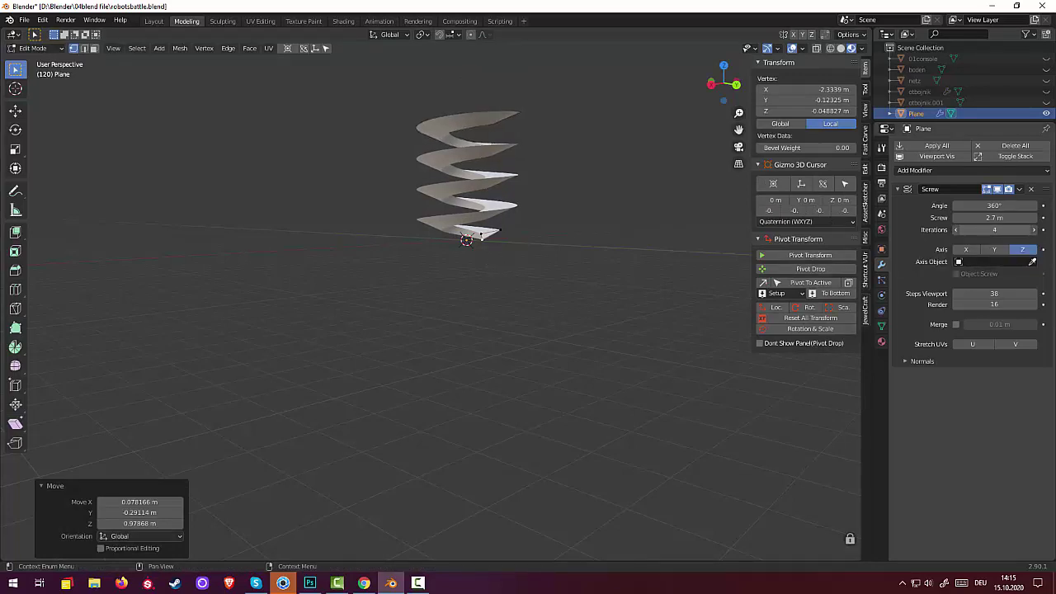
{"action": "scroll", "coordinate": [996, 230], "scroll_direction": "up", "scroll_amount": 1, "text": "ctrl"}
{"action": "scroll", "coordinate": [996, 217], "scroll_direction": "down", "scroll_amount": 7, "text": "ctrl"}
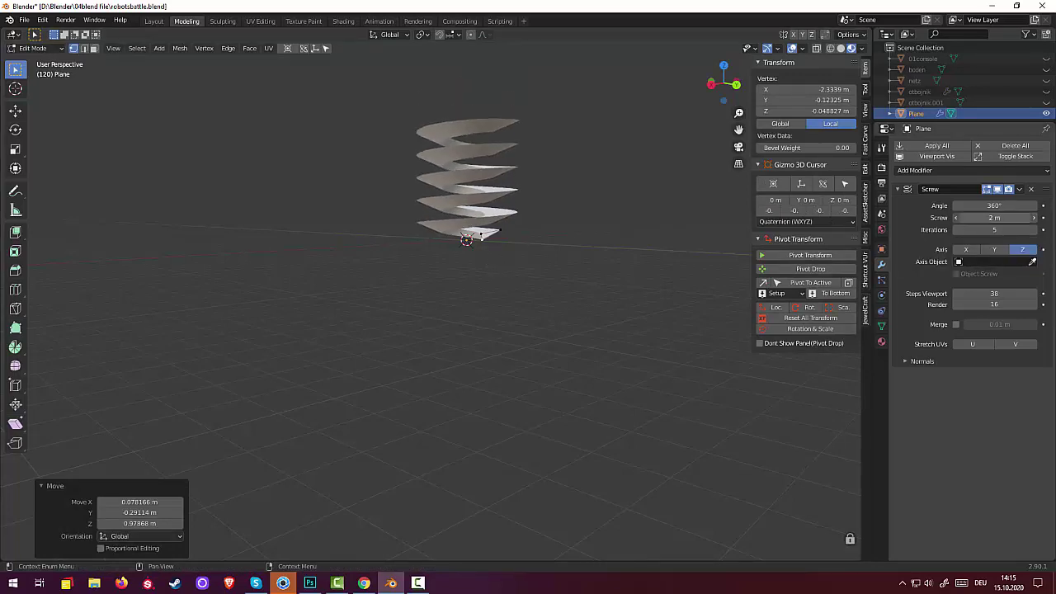
{"action": "scroll", "coordinate": [996, 217], "scroll_direction": "up", "scroll_amount": 2, "text": "ctrl"}
{"action": "scroll", "coordinate": [995, 217], "scroll_direction": "up", "scroll_amount": 1, "text": "ctrl"}
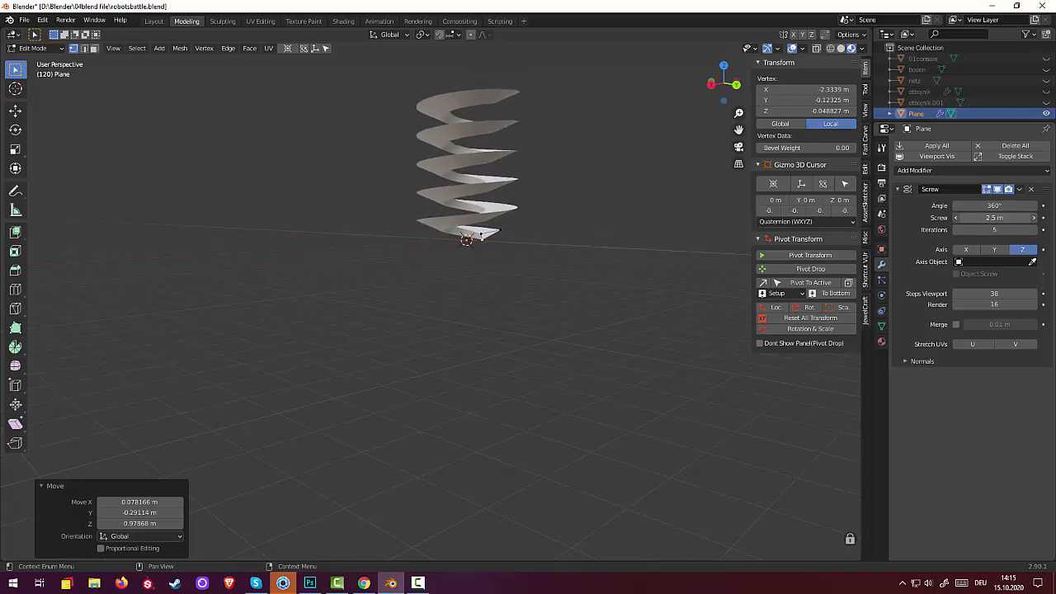
{"action": "mouse_move", "coordinate": [636, 276]}
{"action": "middle_mouse_down"}
{"action": "mouse_move", "coordinate": [619, 372]}
{"action": "mouse_move", "coordinate": [631, 286]}
{"action": "middle_mouse_up"}
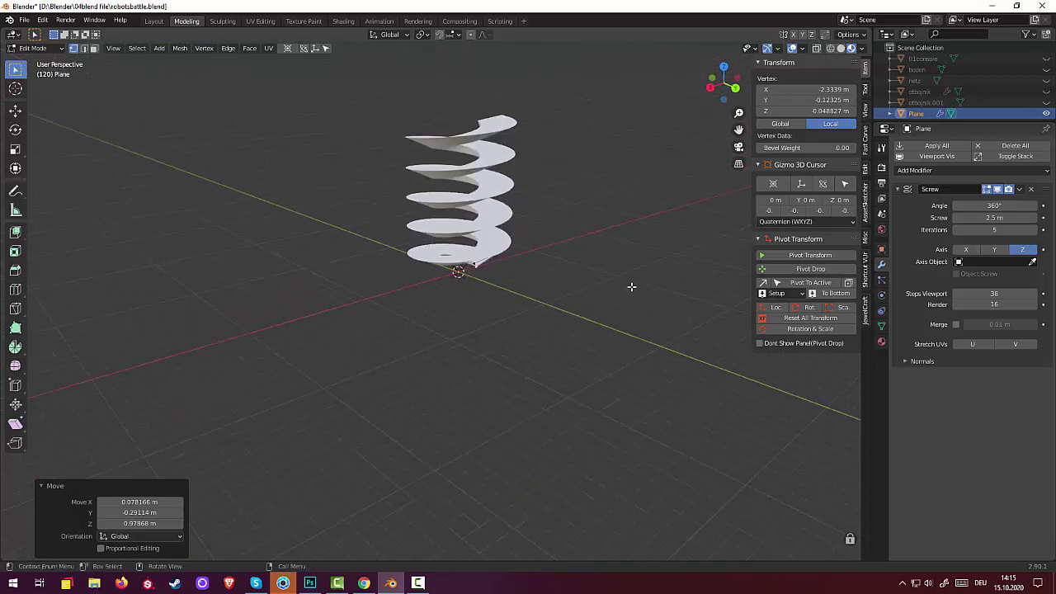
{"action": "key", "text": "shift+a"}
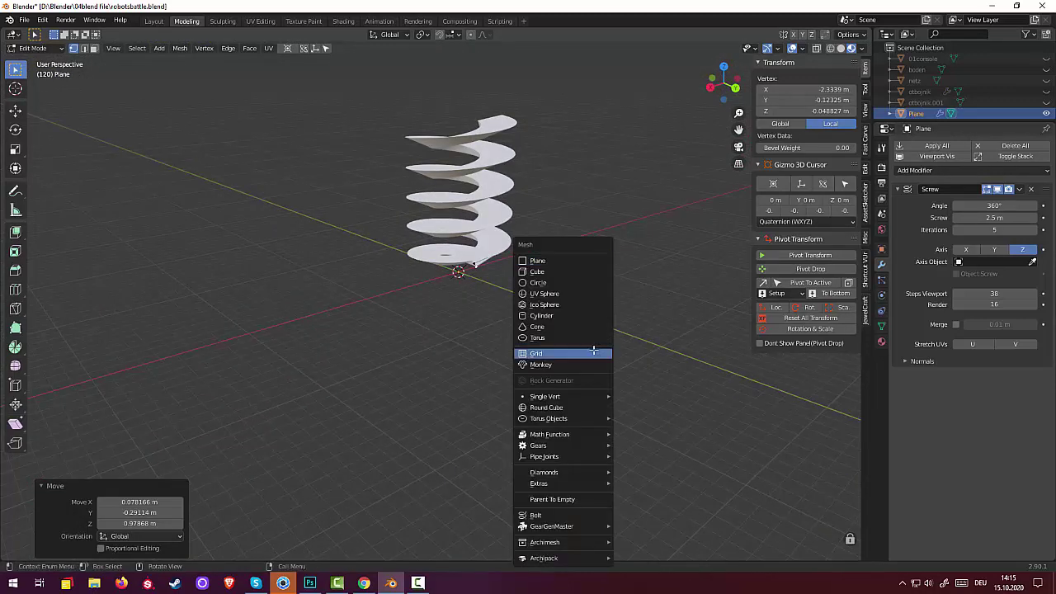
{"action": "left_click", "coordinate": [544, 316]}
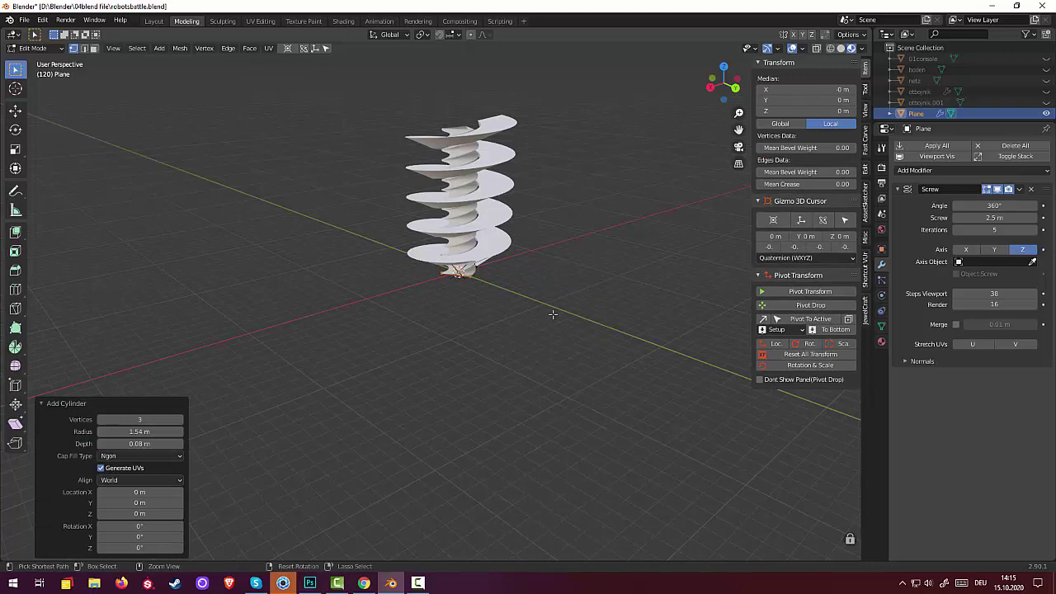
{"action": "key", "text": "ctrl+z"}
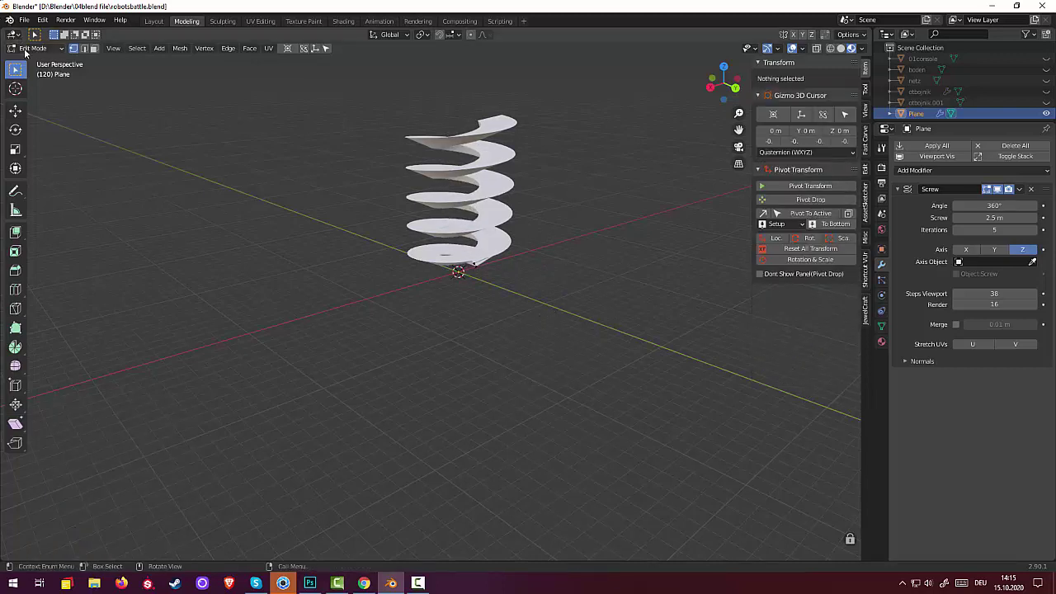
{"action": "left_click", "coordinate": [26, 48]}
{"action": "left_click", "coordinate": [44, 71]}
{"action": "left_click", "coordinate": [36, 51]}
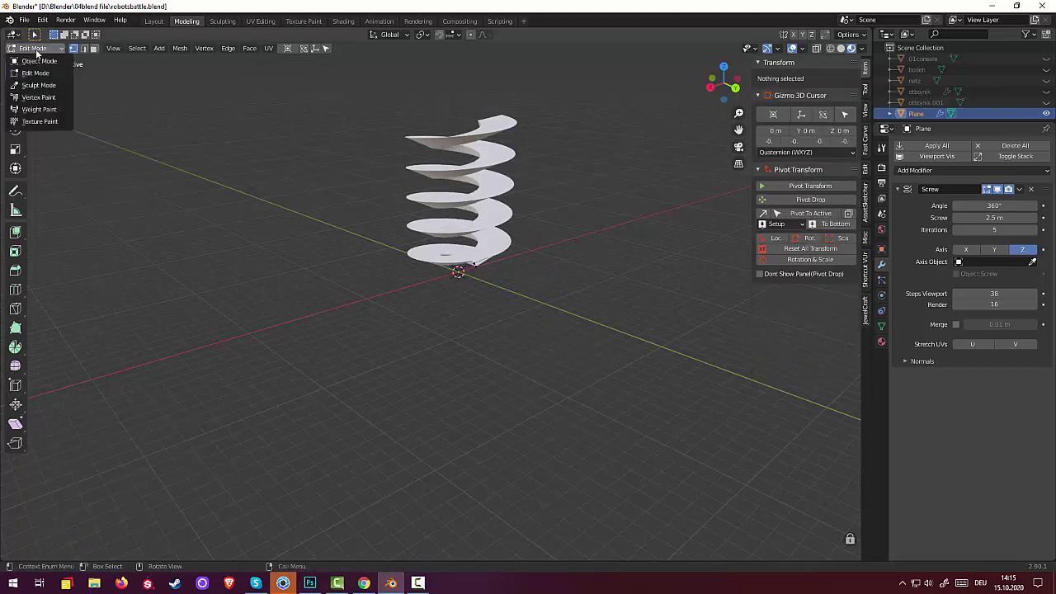
{"action": "left_click", "coordinate": [40, 62]}
{"action": "left_click", "coordinate": [219, 188]}
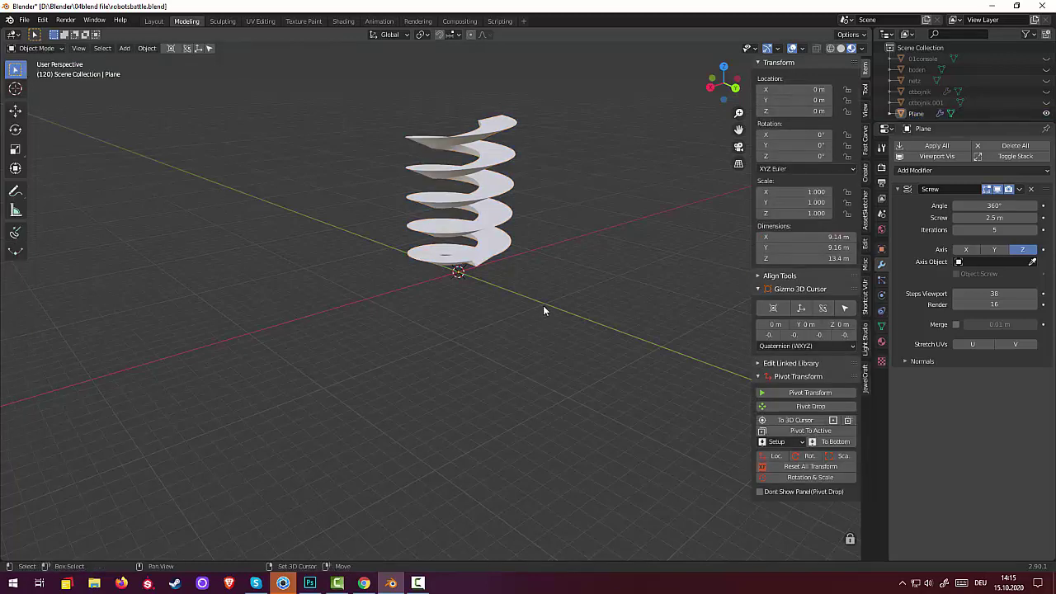
{"action": "key", "text": "shift+s"}
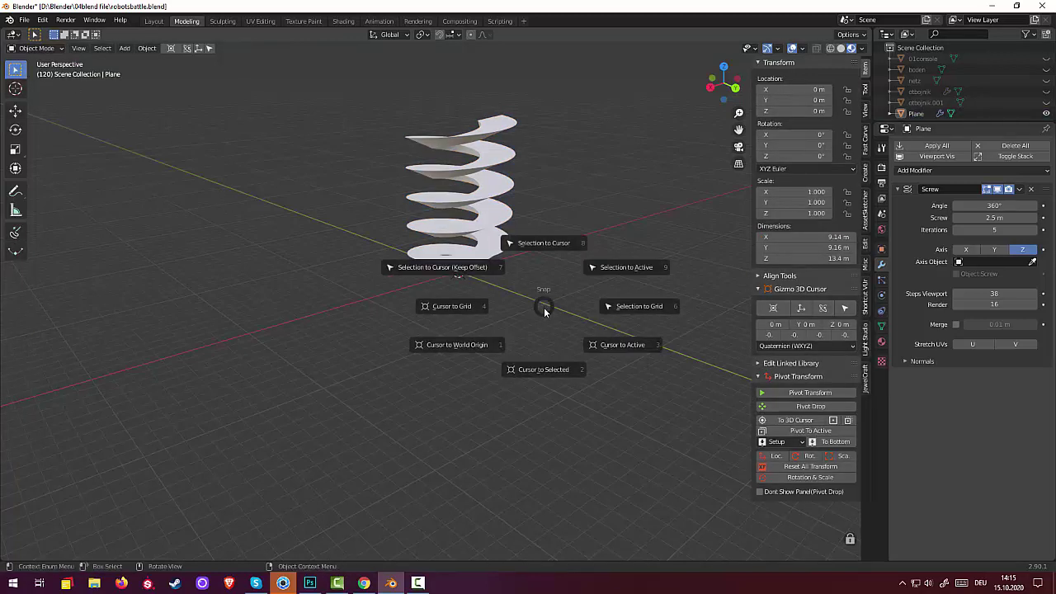
{"action": "key", "text": "Escape"}
{"action": "key", "text": "shift+a"}
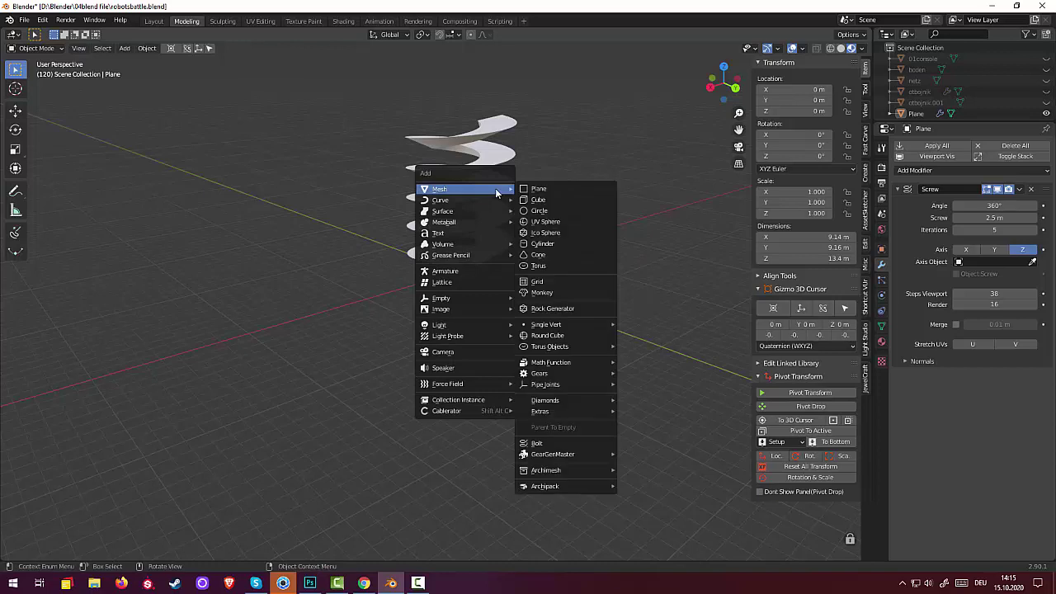
{"action": "left_click", "coordinate": [542, 211]}
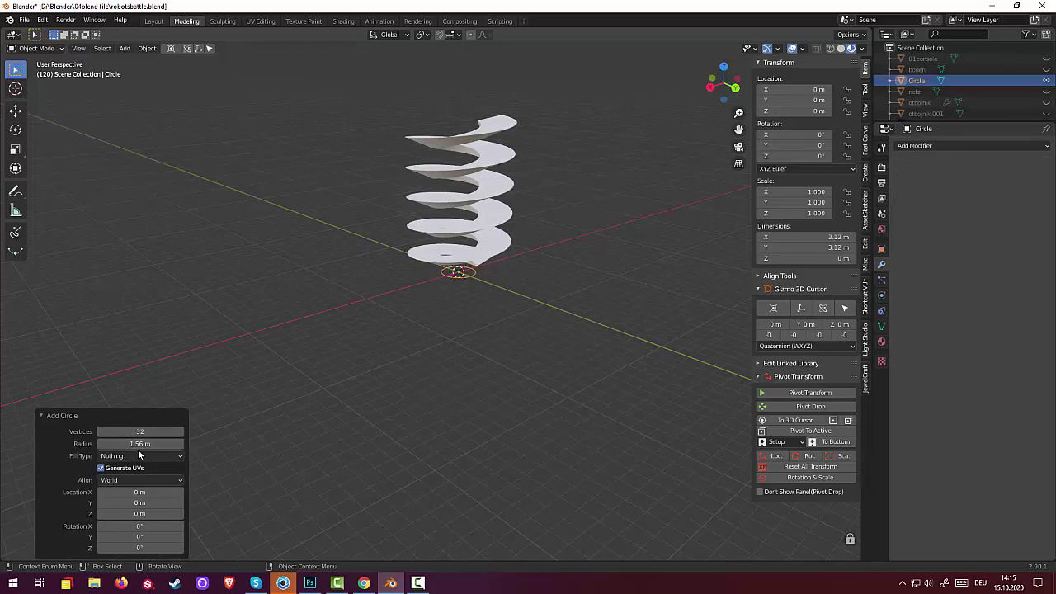
{"action": "left_click", "coordinate": [292, 464]}
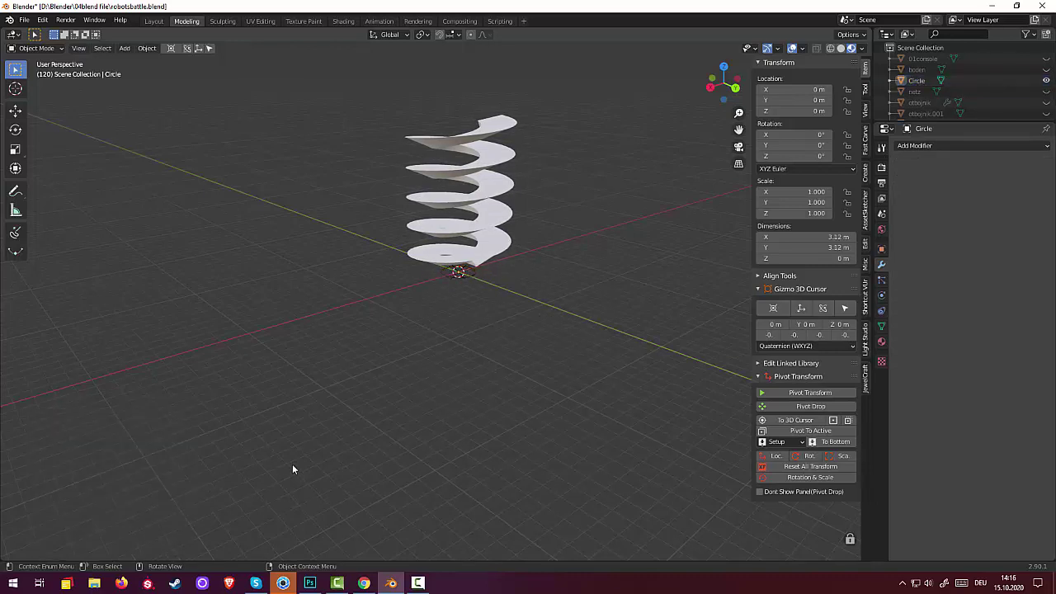
{"action": "left_click", "coordinate": [470, 279]}
{"action": "key", "text": "Delete"}
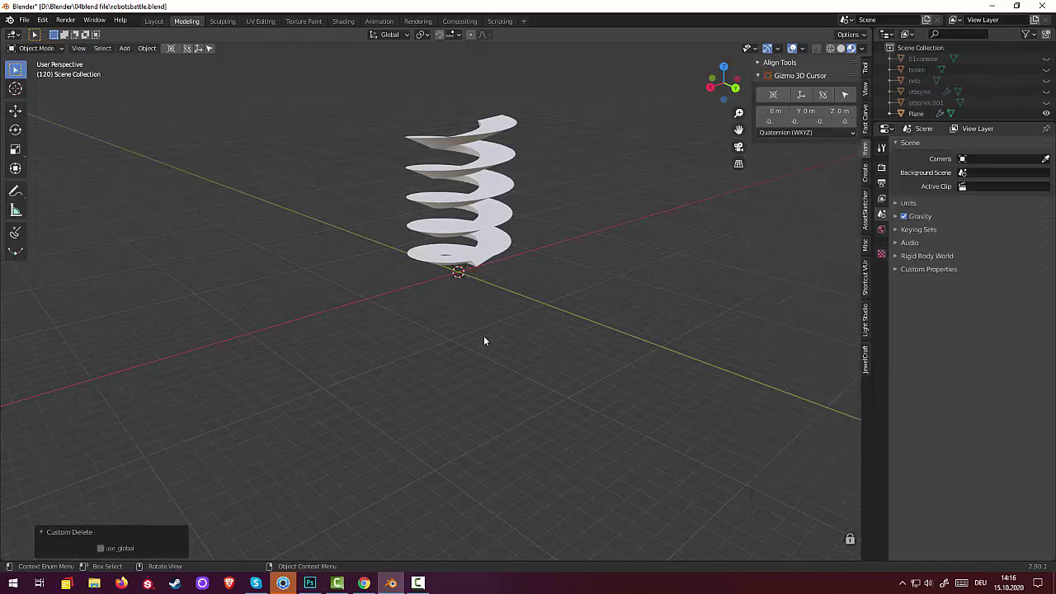
{"action": "key", "text": "shift+a"}
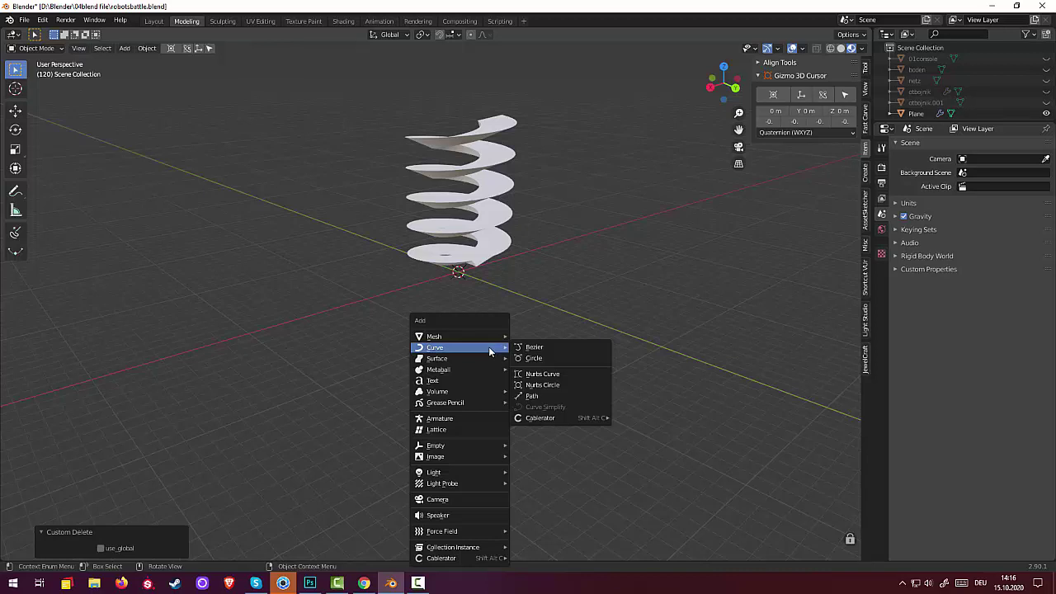
{"action": "mouse_move", "coordinate": [459, 336]}
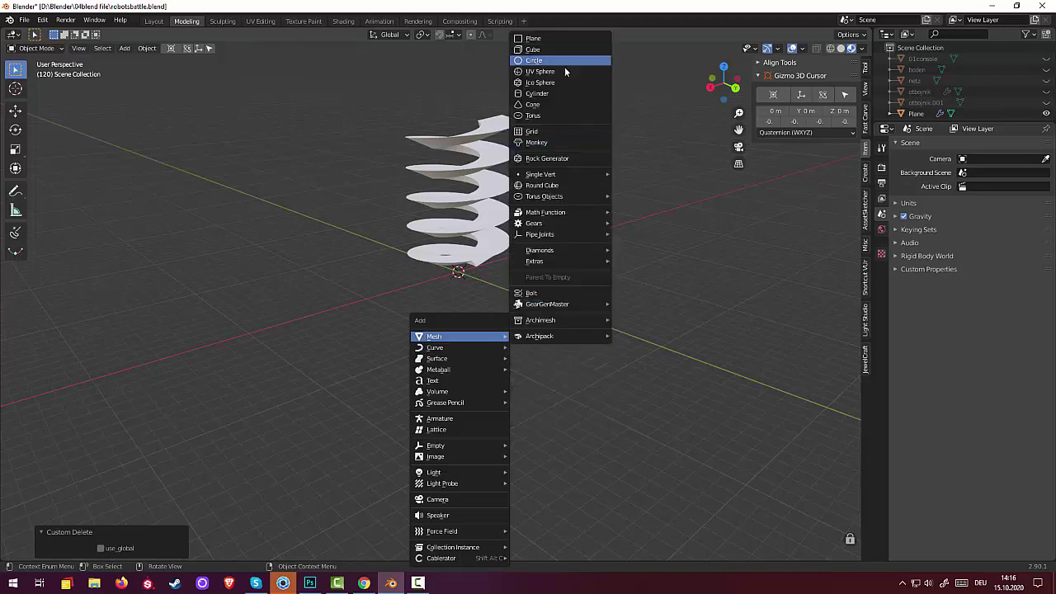
{"action": "left_click", "coordinate": [547, 83]}
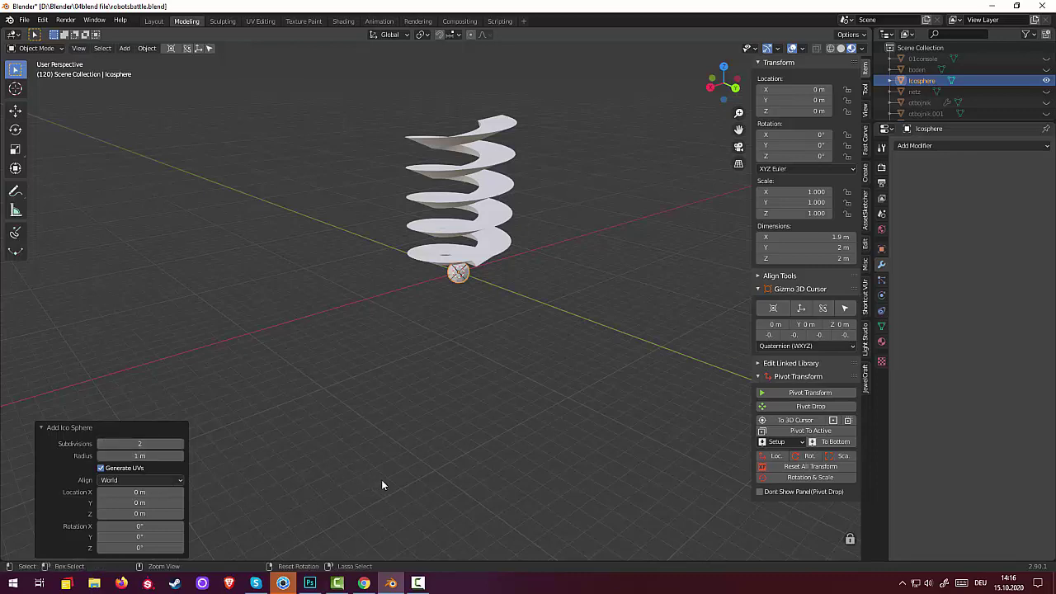
{"action": "key", "text": "Delete"}
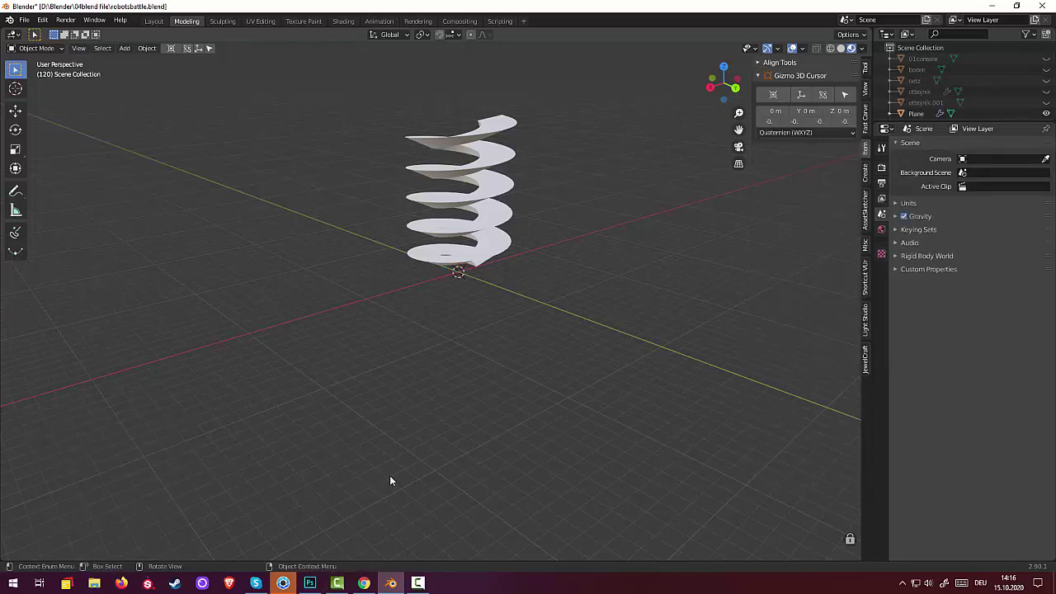
Step: Add a 24-sided cylinder with radius 1.96 m and depth 16.5 m at the origin
{"action": "key", "text": "shift+a"}
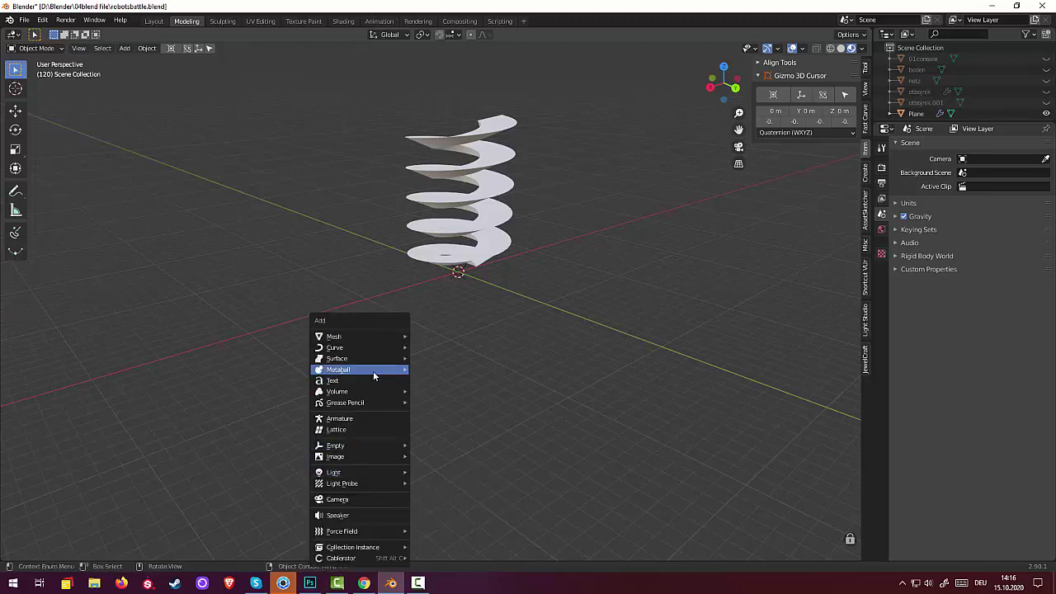
{"action": "mouse_move", "coordinate": [334, 335]}
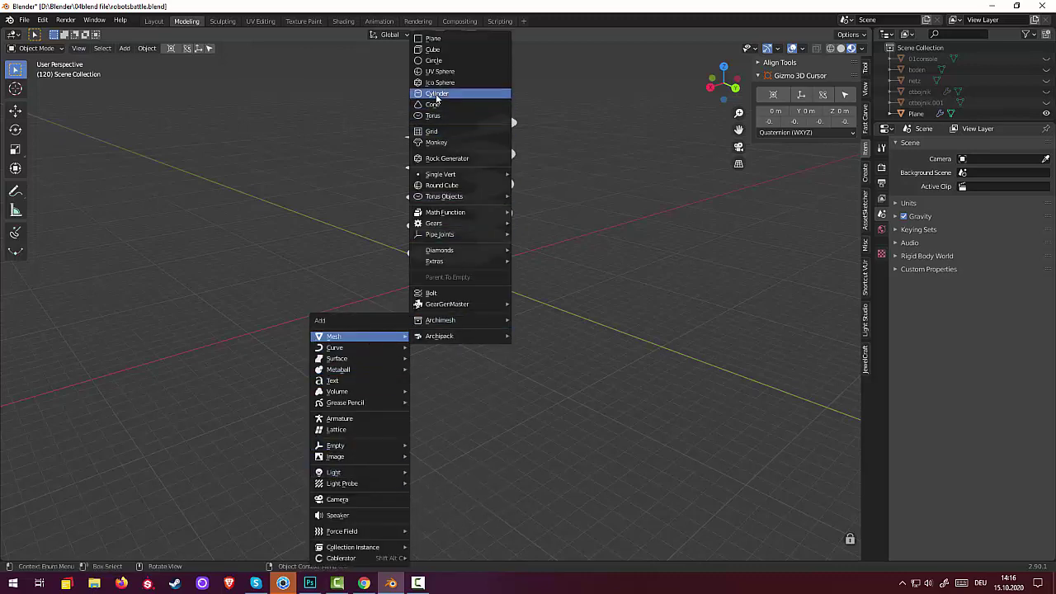
{"action": "left_click", "coordinate": [436, 94]}
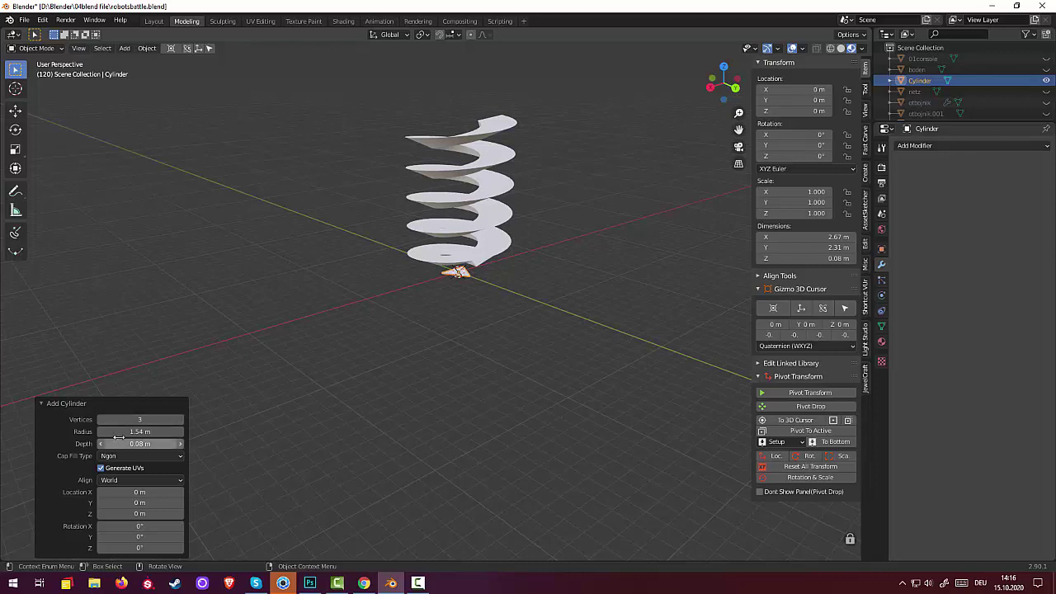
{"action": "left_click_drag", "start_coordinate": [141, 420], "coordinate": [152, 420]}
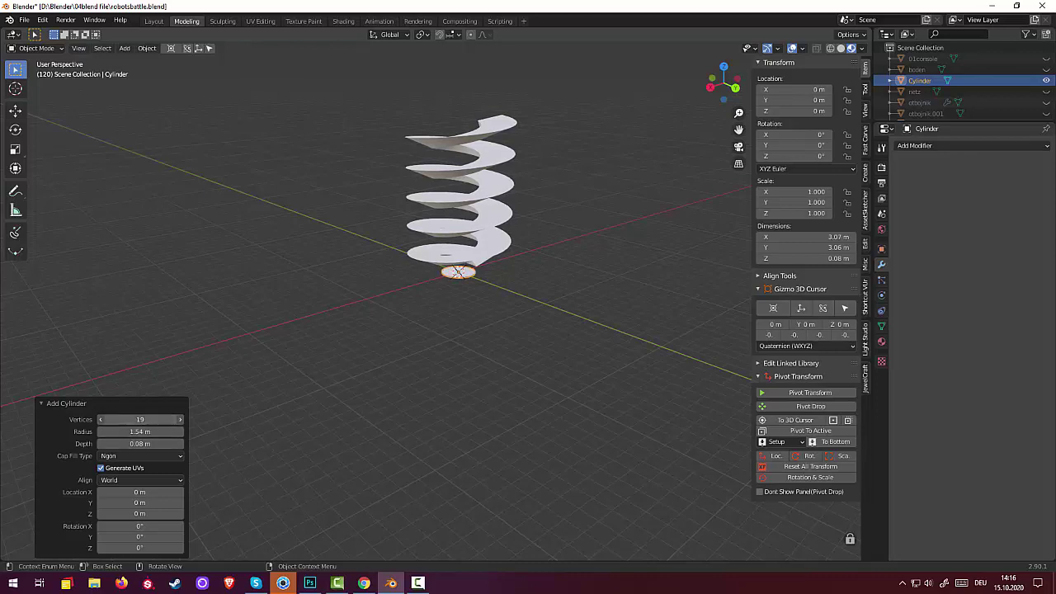
{"action": "mouse_move", "coordinate": [142, 420]}
{"action": "left_mouse_down"}
{"action": "mouse_move", "coordinate": [147, 443]}
{"action": "mouse_move", "coordinate": [173, 444]}
{"action": "mouse_move", "coordinate": [132, 444]}
{"action": "left_mouse_up"}
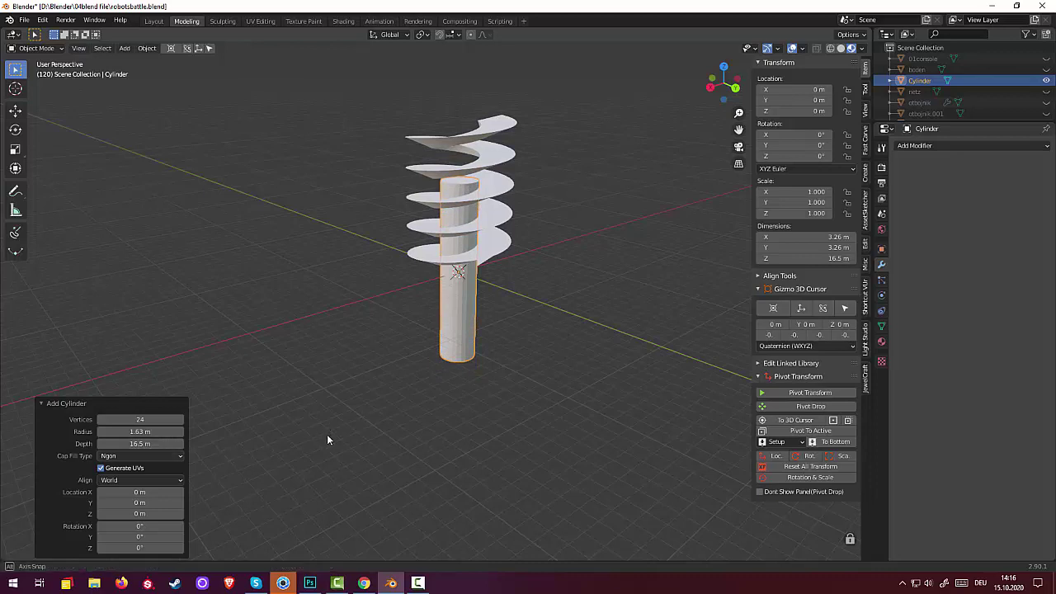
{"action": "mouse_move", "coordinate": [327, 438]}
{"action": "middle_mouse_down"}
{"action": "mouse_move", "coordinate": [327, 499]}
{"action": "mouse_move", "coordinate": [296, 406]}
{"action": "mouse_move", "coordinate": [306, 419]}
{"action": "middle_mouse_up"}
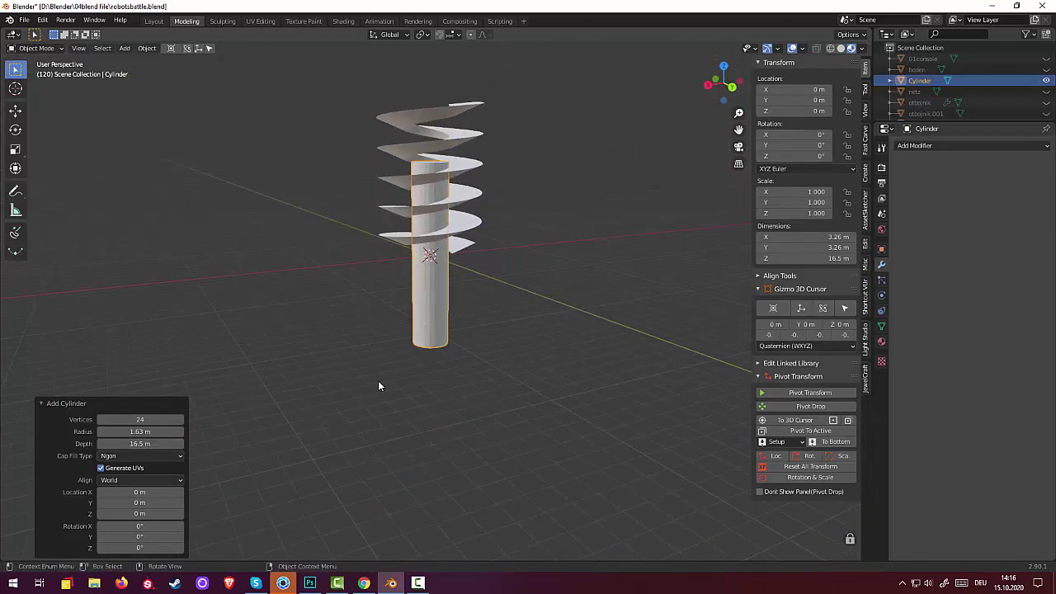
{"action": "mouse_move", "coordinate": [378, 380]}
{"action": "middle_mouse_down"}
{"action": "mouse_move", "coordinate": [428, 301]}
{"action": "mouse_move", "coordinate": [426, 318]}
{"action": "mouse_move", "coordinate": [297, 431]}
{"action": "middle_mouse_up"}
{"action": "left_click_drag", "start_coordinate": [135, 432], "coordinate": [157, 431]}
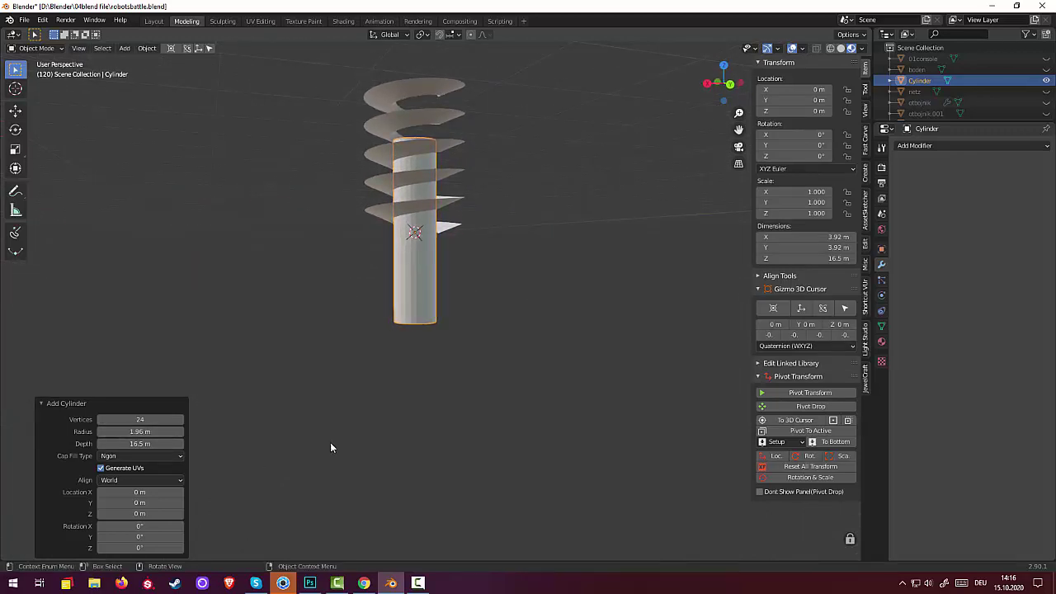
Step: Raise the cylinder along Z to 6.19 m so it passes through the spiral
{"action": "key", "text": "g"}
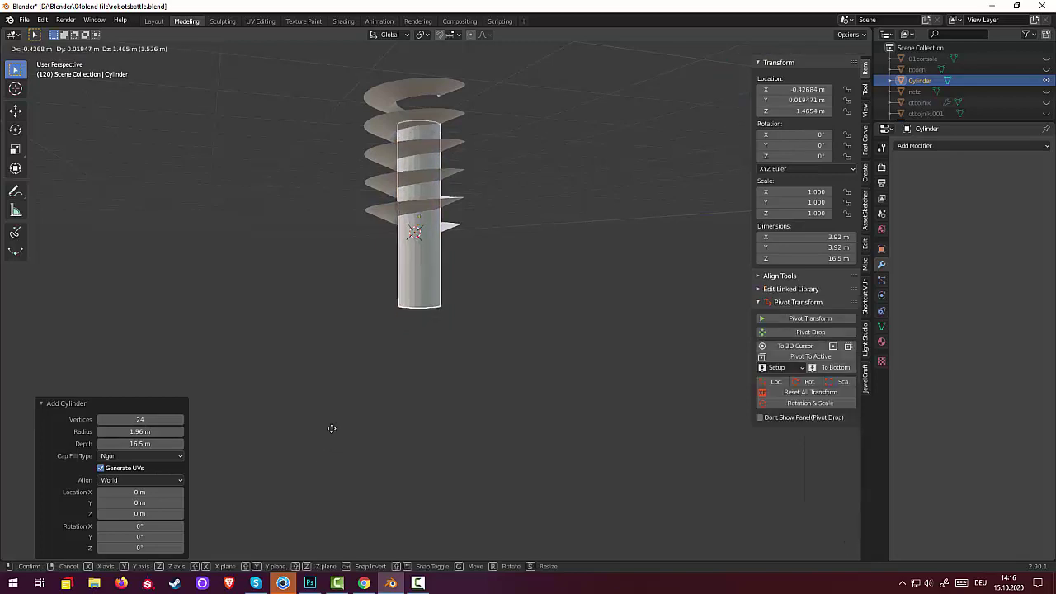
{"action": "key", "text": "z"}
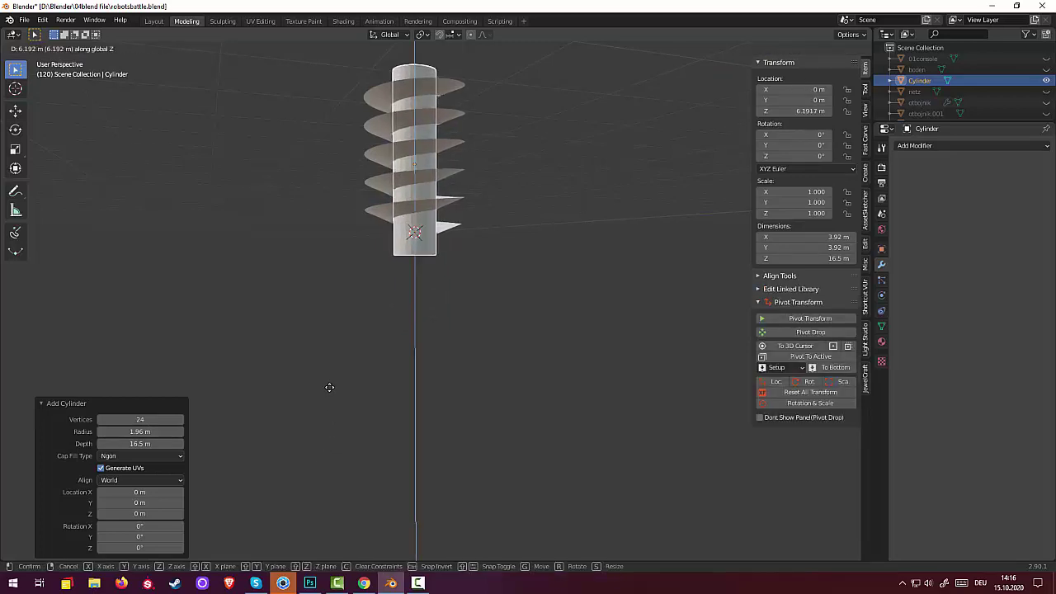
{"action": "left_click", "coordinate": [330, 387]}
{"action": "mouse_move", "coordinate": [408, 417]}
{"action": "middle_mouse_down"}
{"action": "mouse_move", "coordinate": [474, 445]}
{"action": "mouse_move", "coordinate": [551, 546]}
{"action": "mouse_move", "coordinate": [705, 77]}
{"action": "mouse_move", "coordinate": [570, 83]}
{"action": "mouse_move", "coordinate": [523, 59]}
{"action": "mouse_move", "coordinate": [491, 377]}
{"action": "mouse_move", "coordinate": [419, 273]}
{"action": "mouse_move", "coordinate": [281, 200]}
{"action": "mouse_move", "coordinate": [228, 285]}
{"action": "mouse_move", "coordinate": [339, 368]}
{"action": "mouse_move", "coordinate": [363, 355]}
{"action": "mouse_move", "coordinate": [358, 375]}
{"action": "mouse_move", "coordinate": [387, 436]}
{"action": "mouse_move", "coordinate": [412, 388]}
{"action": "mouse_move", "coordinate": [429, 397]}
{"action": "mouse_move", "coordinate": [427, 365]}
{"action": "mouse_move", "coordinate": [355, 301]}
{"action": "mouse_move", "coordinate": [404, 257]}
{"action": "mouse_move", "coordinate": [367, 260]}
{"action": "mouse_move", "coordinate": [374, 251]}
{"action": "mouse_move", "coordinate": [405, 266]}
{"action": "mouse_move", "coordinate": [415, 288]}
{"action": "mouse_move", "coordinate": [495, 322]}
{"action": "mouse_move", "coordinate": [565, 248]}
{"action": "mouse_move", "coordinate": [546, 171]}
{"action": "mouse_move", "coordinate": [515, 113]}
{"action": "mouse_move", "coordinate": [507, 278]}
{"action": "mouse_move", "coordinate": [492, 255]}
{"action": "middle_mouse_up"}
Step: Put the cylinder column into Edit Mode
{"action": "scroll", "coordinate": [356, 301], "scroll_direction": "up", "scroll_amount": 2}
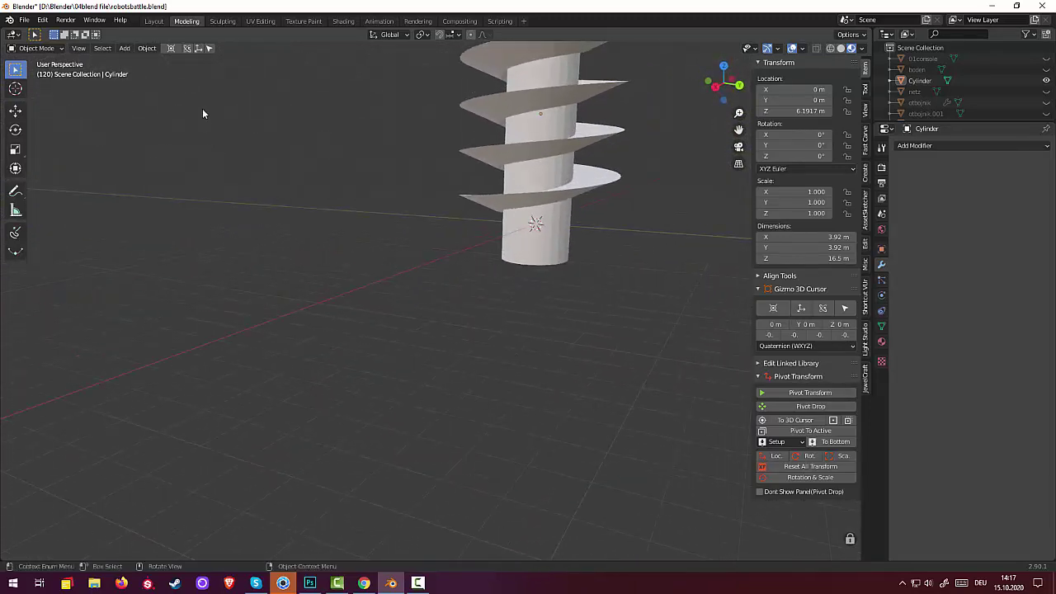
{"action": "left_click", "coordinate": [29, 48]}
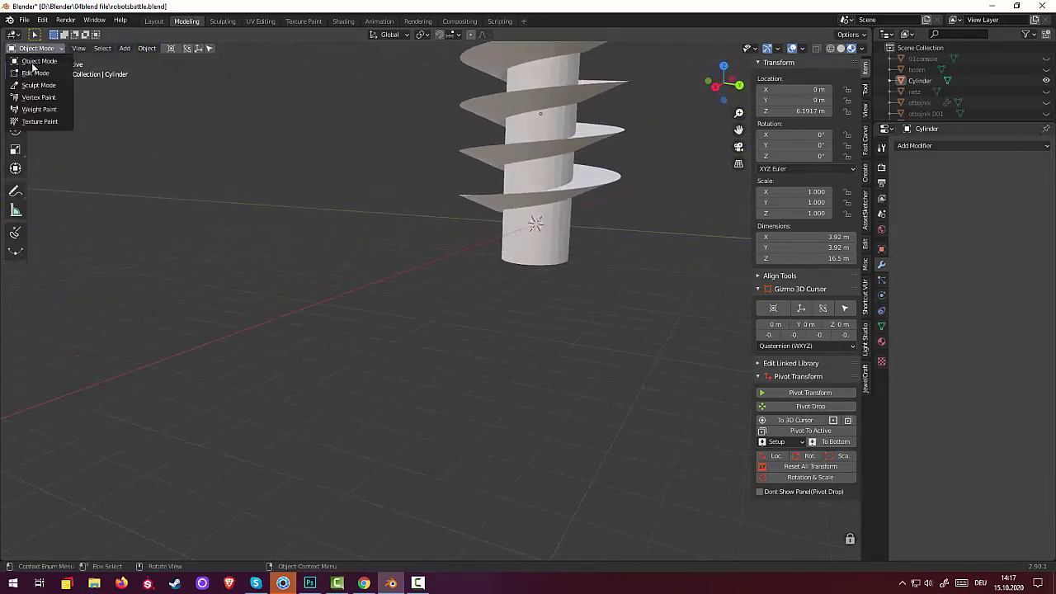
{"action": "left_click", "coordinate": [34, 74]}
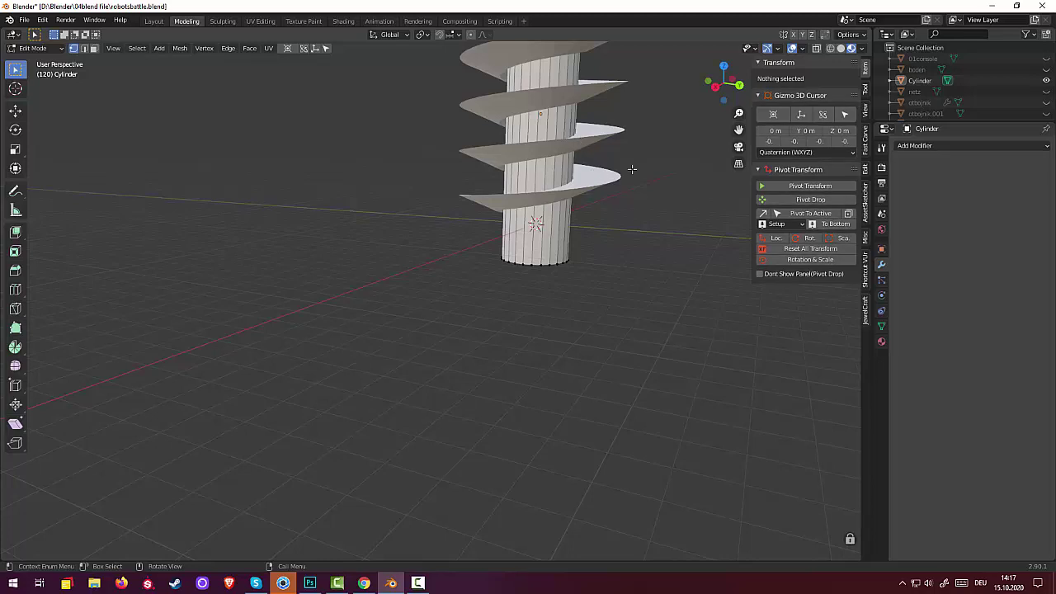
Step: Toggle the spiral Plane's visibility off and on, then select the Plane in the Outliner
{"action": "scroll", "coordinate": [953, 98], "scroll_direction": "down", "scroll_amount": 1}
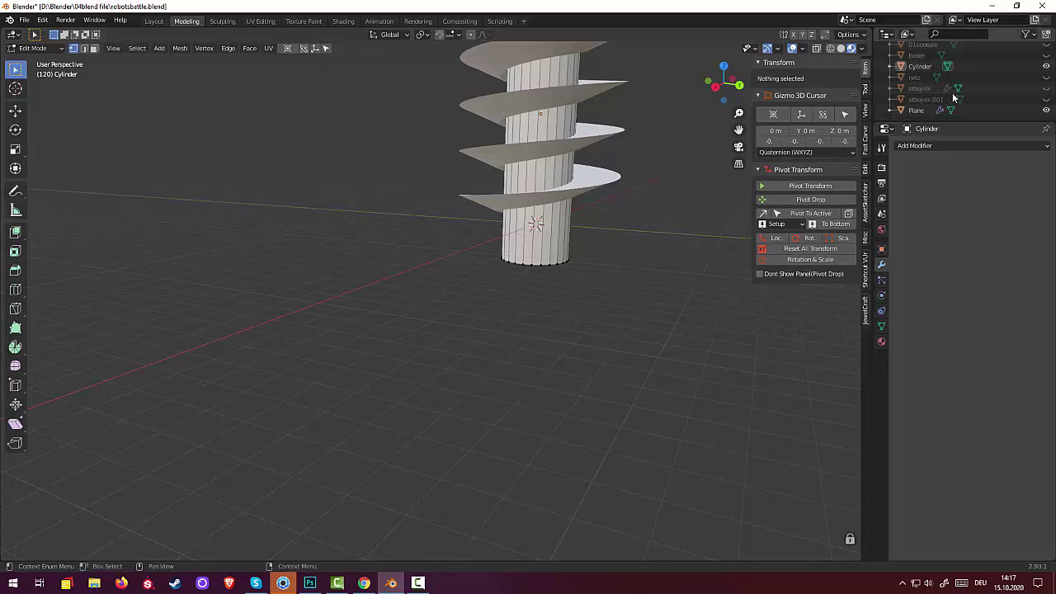
{"action": "left_click", "coordinate": [1046, 110]}
{"action": "left_click", "coordinate": [1046, 110]}
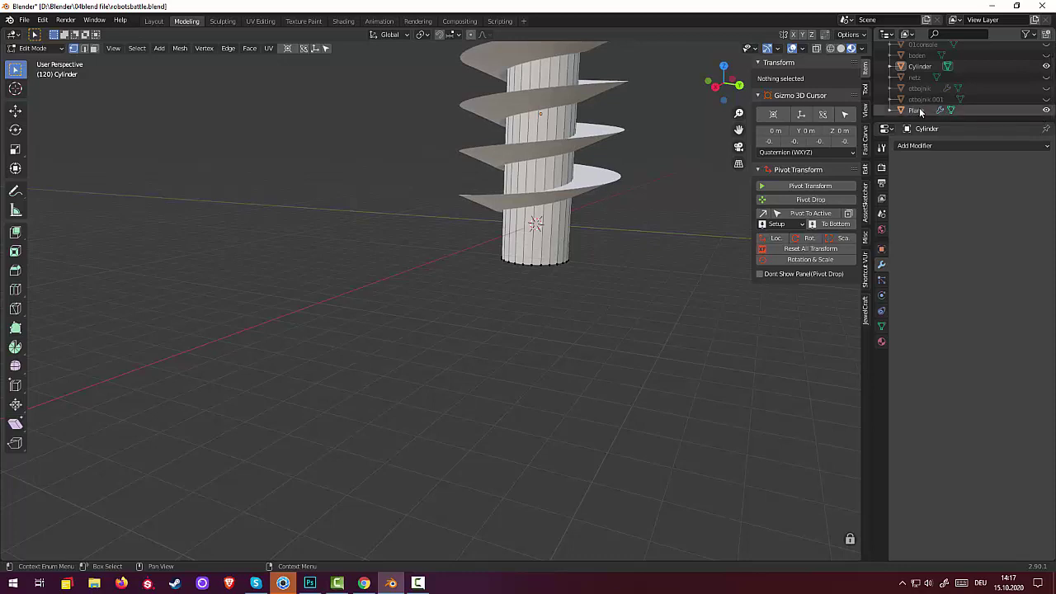
{"action": "left_click", "coordinate": [920, 110]}
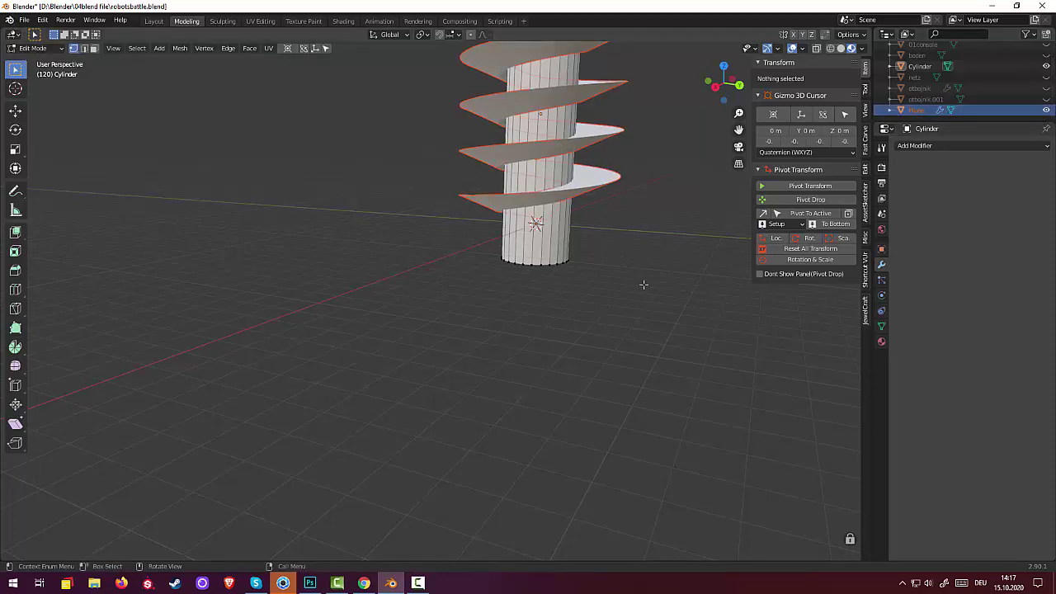
{"action": "mouse_move", "coordinate": [643, 284]}
{"action": "middle_mouse_down"}
{"action": "mouse_move", "coordinate": [679, 266]}
{"action": "mouse_move", "coordinate": [575, 297]}
{"action": "mouse_move", "coordinate": [279, 295]}
{"action": "mouse_move", "coordinate": [330, 238]}
{"action": "mouse_move", "coordinate": [532, 227]}
{"action": "middle_mouse_up"}
{"action": "scroll", "coordinate": [278, 296], "scroll_direction": "up", "scroll_amount": 2}
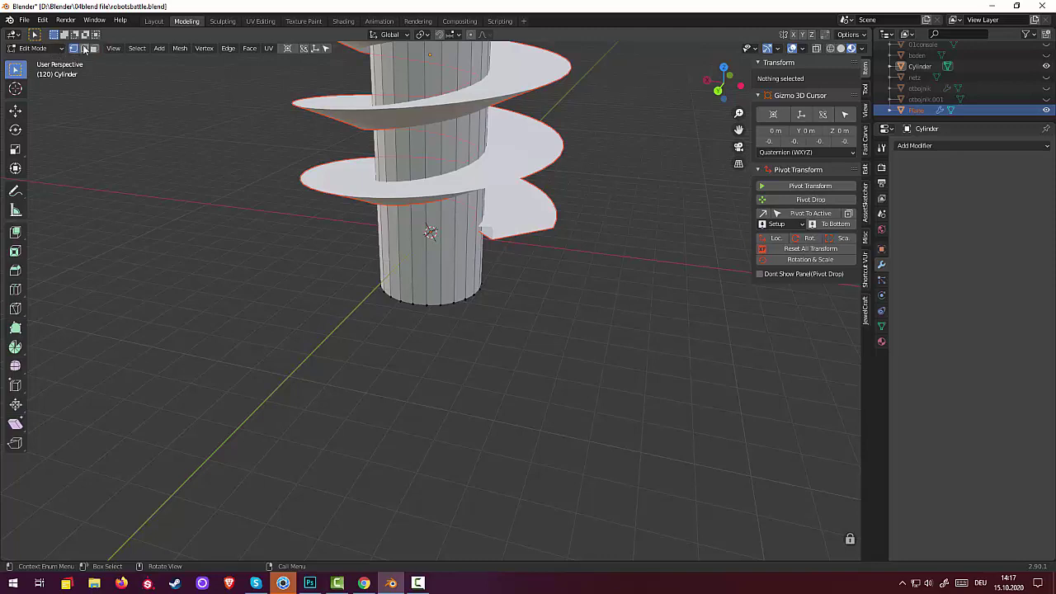
{"action": "left_click", "coordinate": [37, 48]}
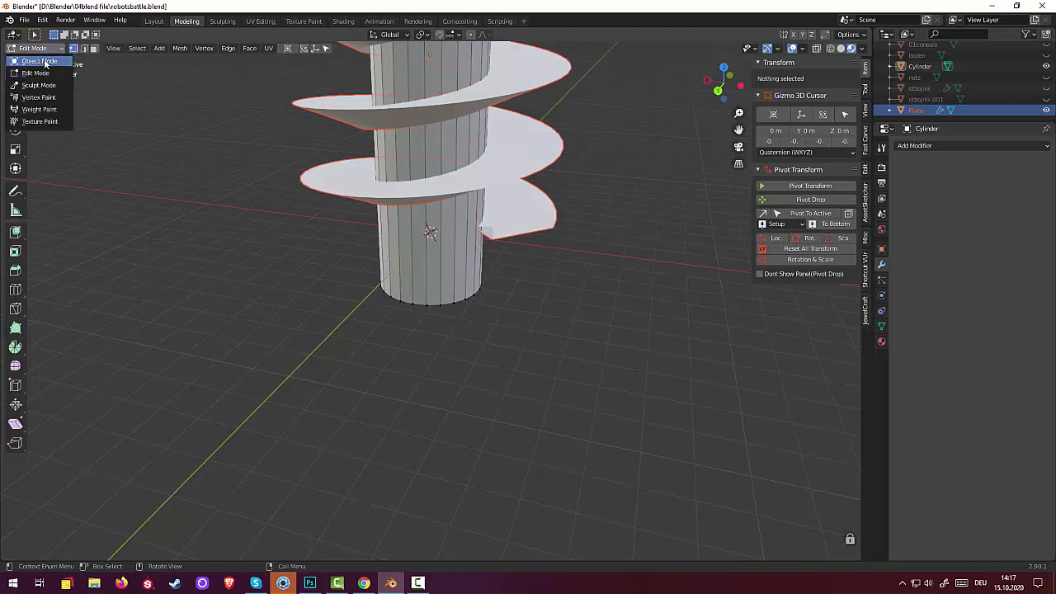
Step: Return to Object Mode, make the spiral Plane active, and enter its Edit Mode
{"action": "left_click", "coordinate": [45, 62]}
{"action": "left_click", "coordinate": [393, 196]}
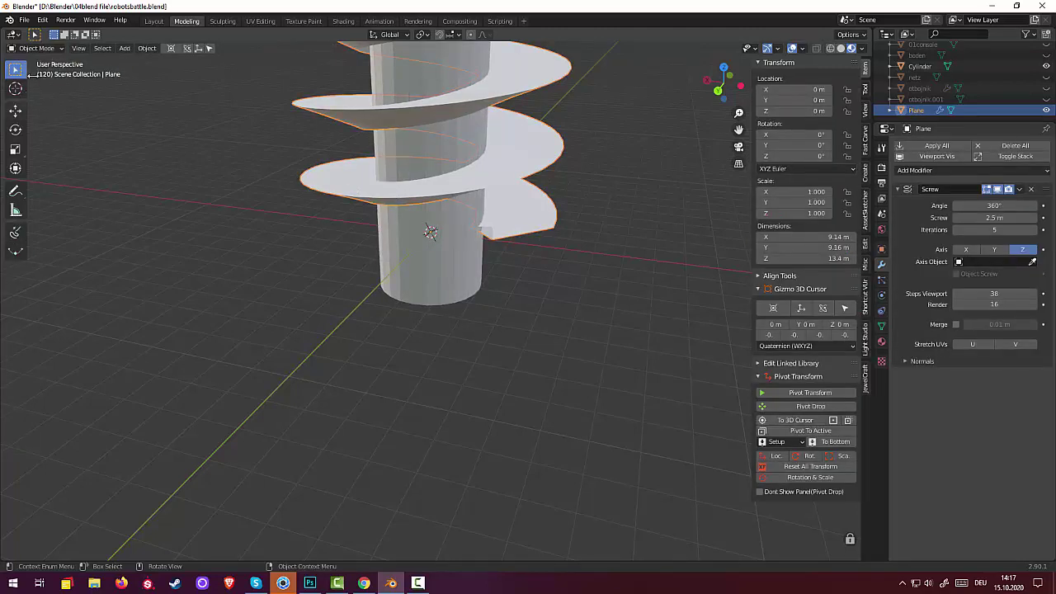
{"action": "left_click", "coordinate": [37, 48]}
{"action": "left_click", "coordinate": [35, 73]}
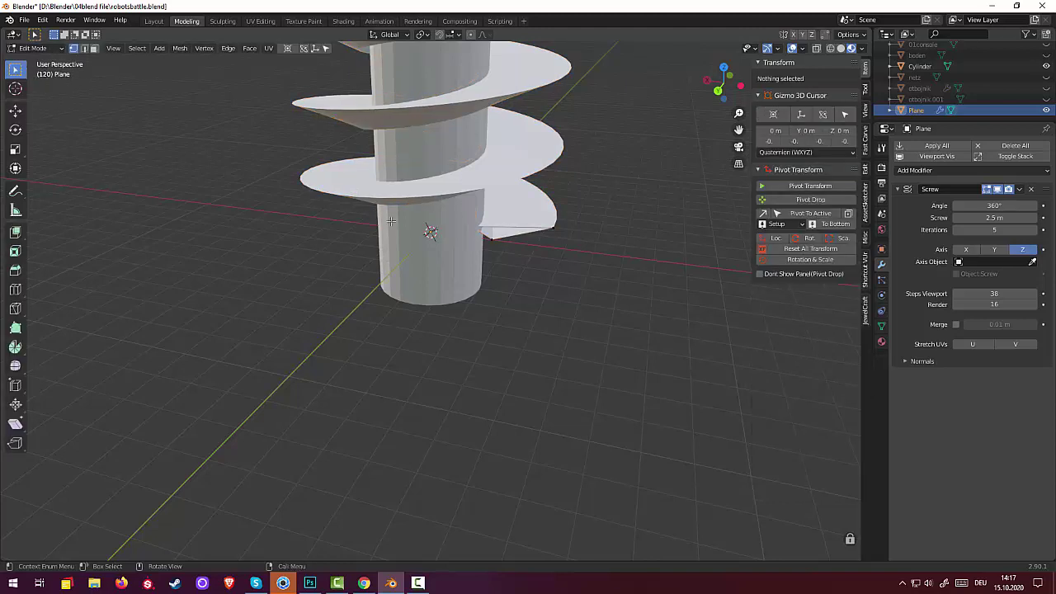
Step: Move the two ramp profile vertices inward so they meet the central column
{"action": "left_click", "coordinate": [492, 238]}
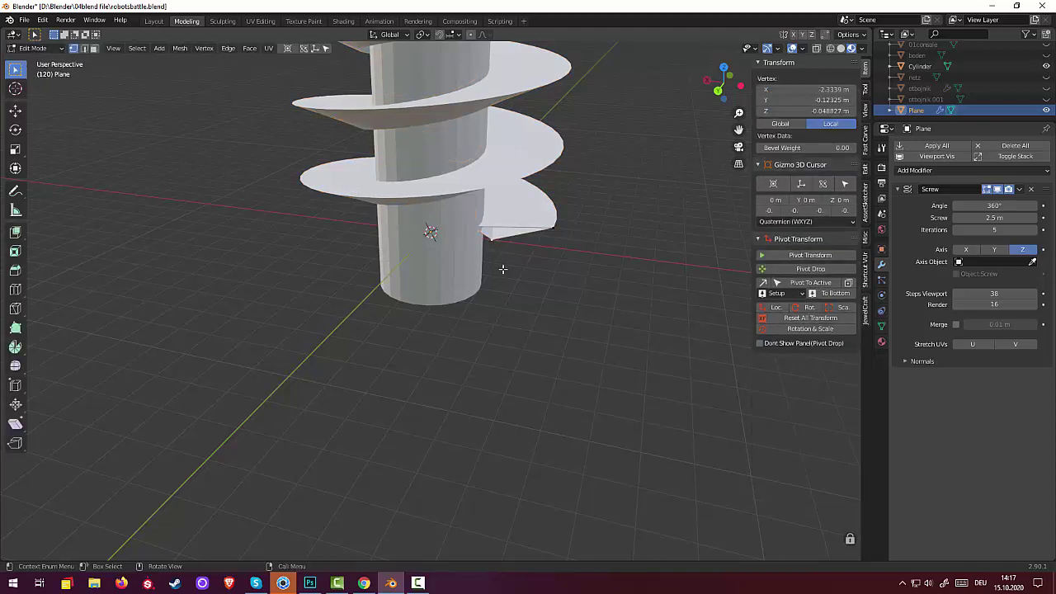
{"action": "key", "text": "g"}
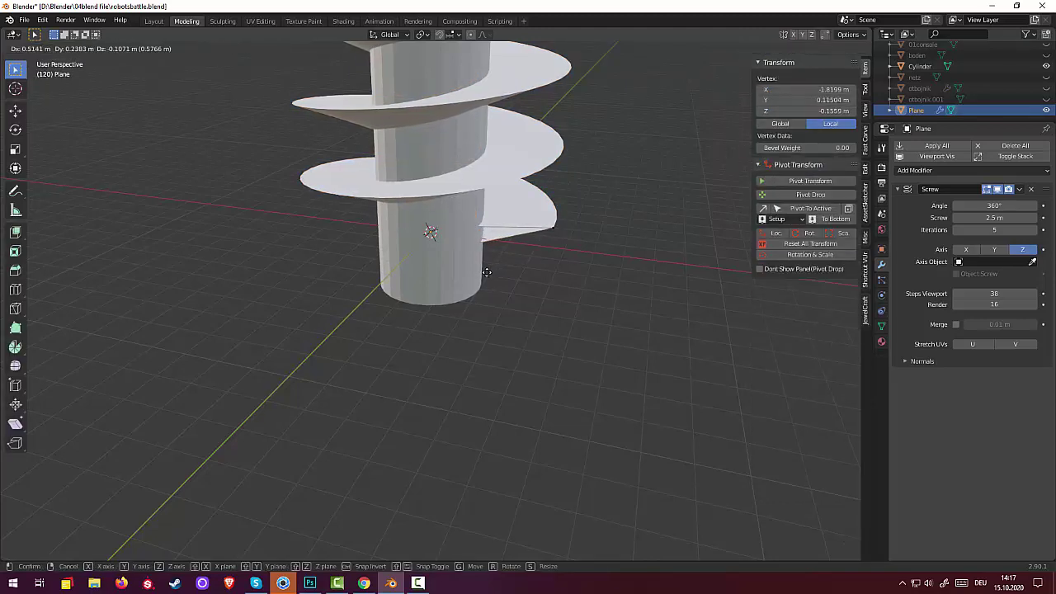
{"action": "left_click", "coordinate": [496, 262]}
{"action": "left_click", "coordinate": [553, 223]}
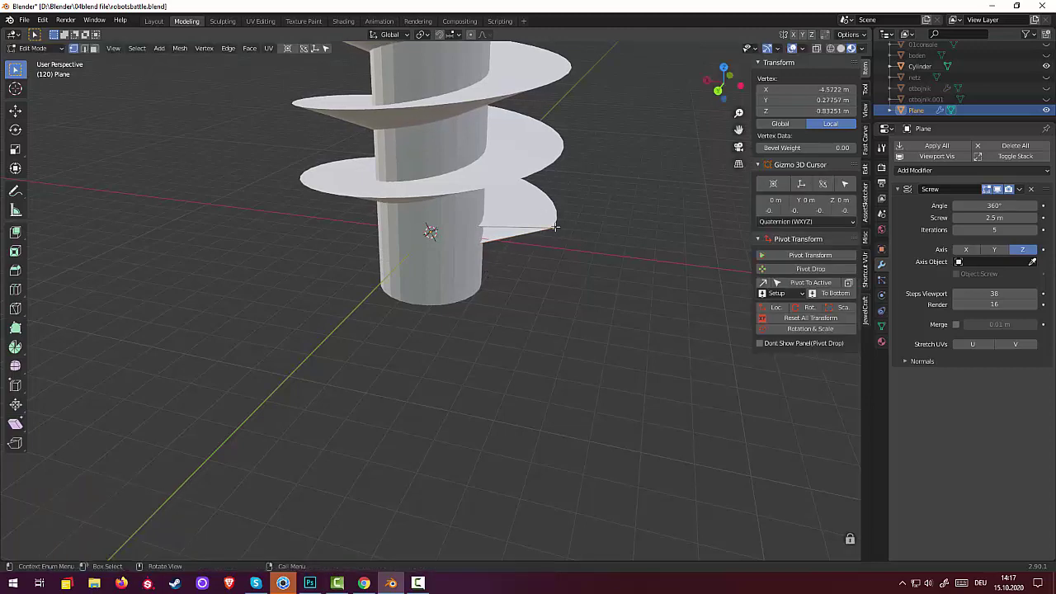
{"action": "key", "text": "g"}
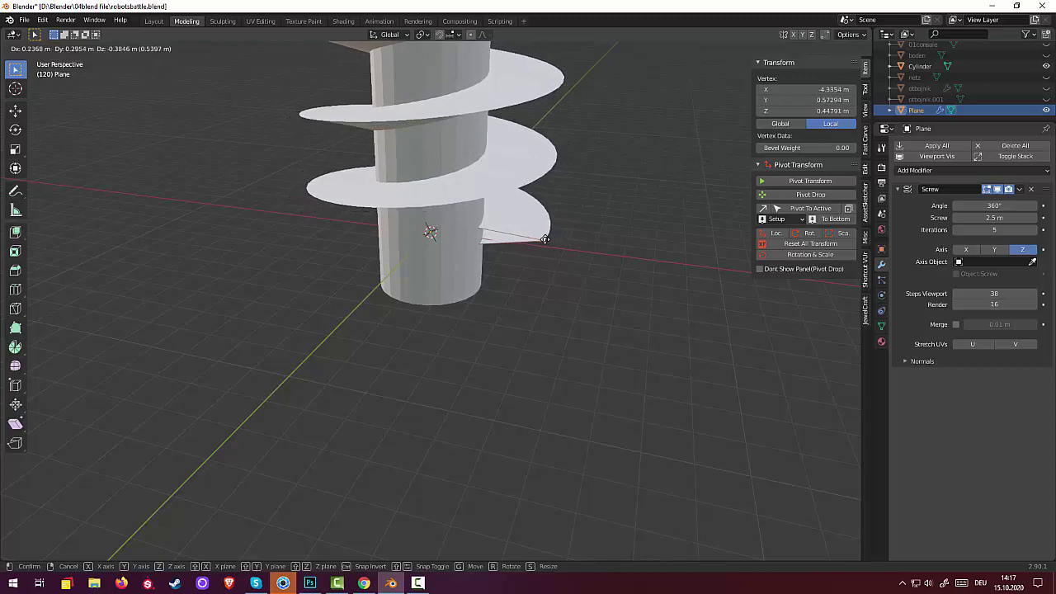
{"action": "left_click", "coordinate": [549, 242]}
{"action": "mouse_move", "coordinate": [650, 288]}
{"action": "middle_mouse_down"}
{"action": "mouse_move", "coordinate": [644, 247]}
{"action": "mouse_move", "coordinate": [698, 271]}
{"action": "mouse_move", "coordinate": [662, 288]}
{"action": "mouse_move", "coordinate": [662, 327]}
{"action": "mouse_move", "coordinate": [649, 339]}
{"action": "mouse_move", "coordinate": [611, 245]}
{"action": "mouse_move", "coordinate": [641, 306]}
{"action": "mouse_move", "coordinate": [638, 292]}
{"action": "middle_mouse_up"}
{"action": "scroll", "coordinate": [641, 305], "scroll_direction": "down", "scroll_amount": 3}
{"action": "scroll", "coordinate": [614, 295], "scroll_direction": "down", "scroll_amount": 2}
{"action": "scroll", "coordinate": [614, 295], "scroll_direction": "up", "scroll_amount": 2}
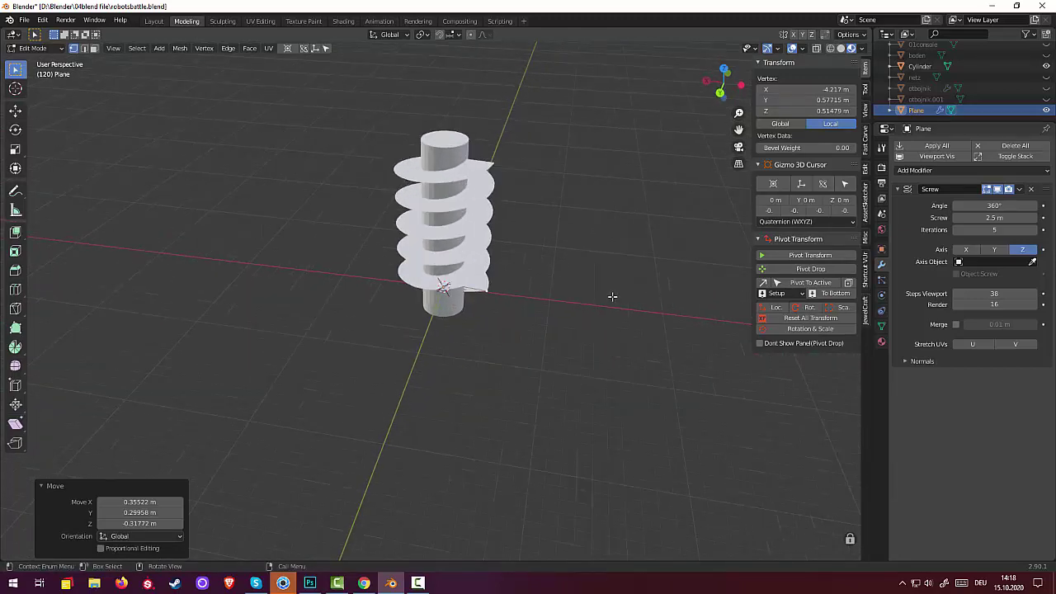